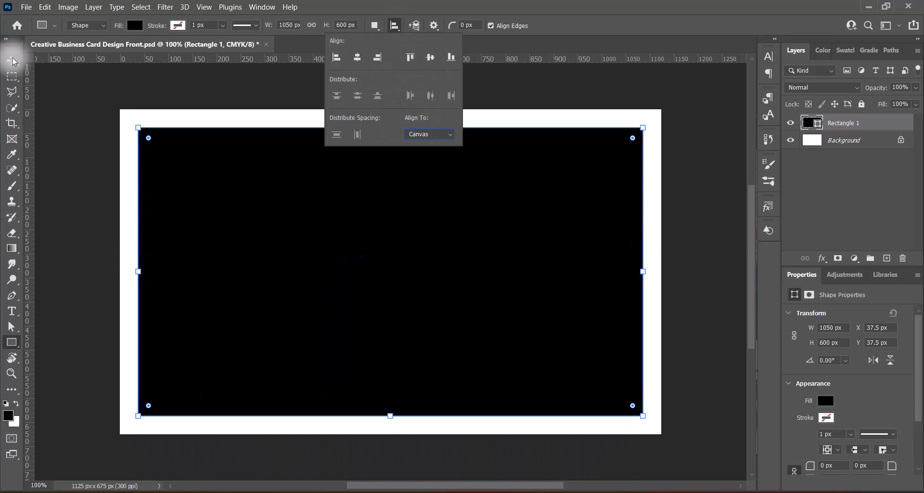
# - Place guides along all four edges of the black rectangle
pyautogui.press('v')
pyautogui.moveTo(29, 233); pyautogui.dragTo(120, 241)
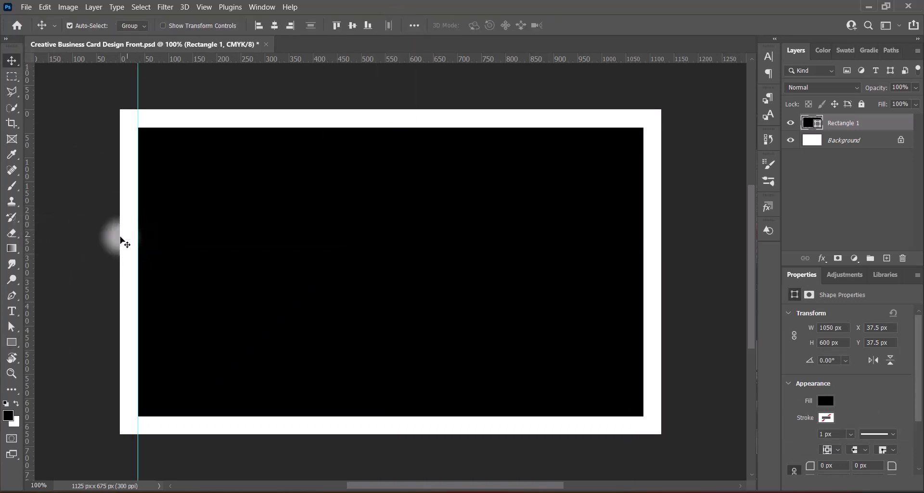
pyautogui.moveTo(329, 58); pyautogui.dragTo(329, 130)
pyautogui.moveTo(29, 270); pyautogui.dragTo(644, 304)
pyautogui.moveTo(402, 57); pyautogui.dragTo(426, 417)
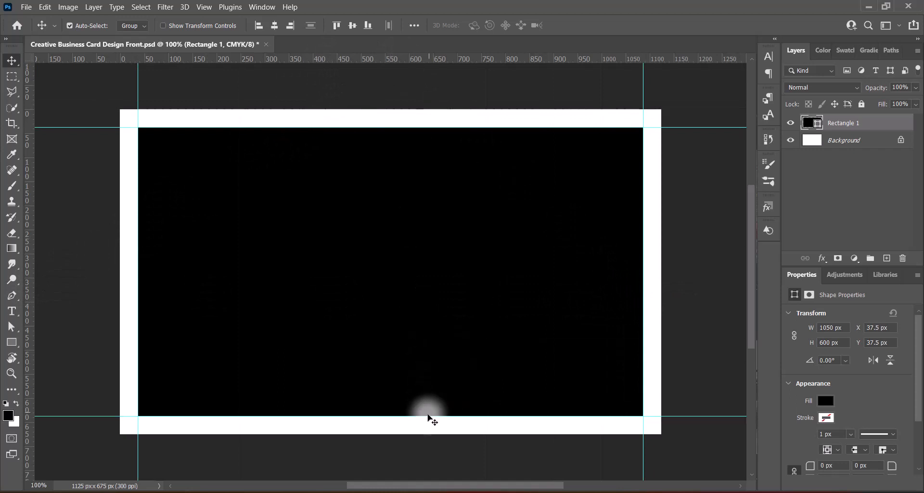
# - Place four more guides about 38 px inside the rectangle's edges, using a square marquee selection in the corners as the spacer
pyautogui.click(12, 76)
pyautogui.moveTo(120, 109); pyautogui.dragTo(148, 141)
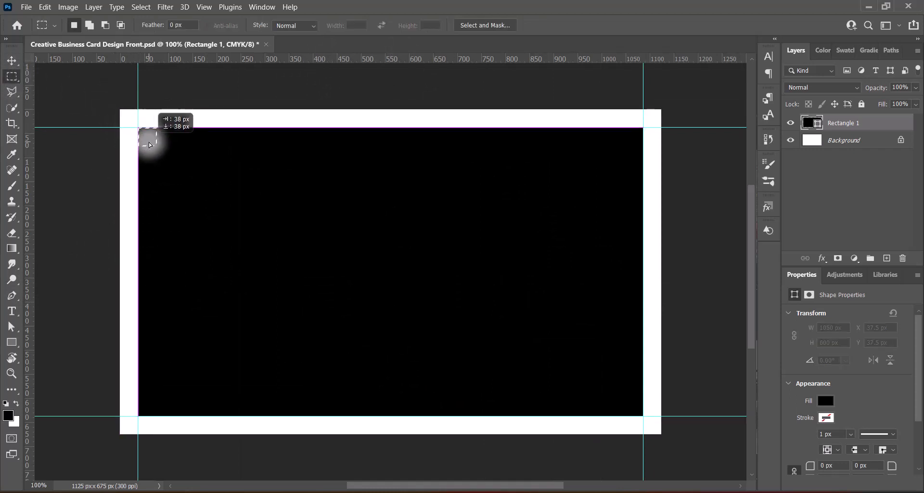
pyautogui.moveTo(29, 185); pyautogui.dragTo(156, 207)
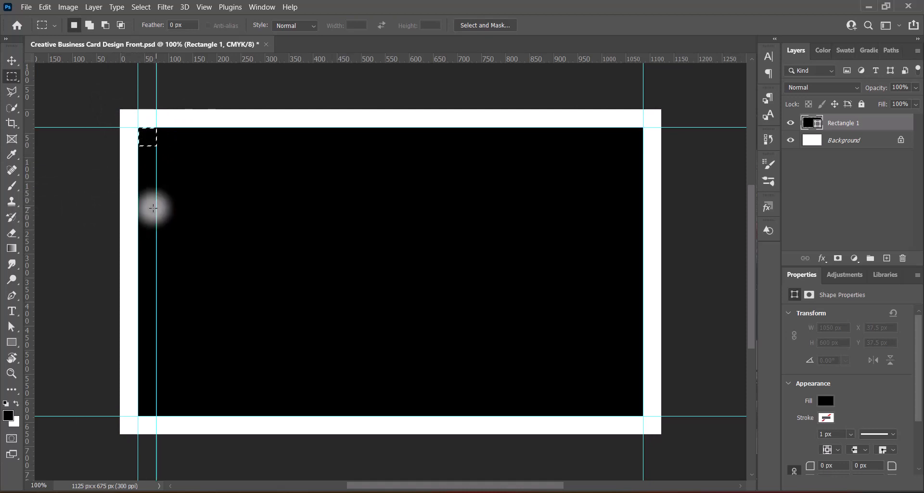
pyautogui.moveTo(288, 59); pyautogui.dragTo(297, 148)
pyautogui.moveTo(145, 142); pyautogui.dragTo(632, 141)
pyautogui.moveTo(29, 227); pyautogui.dragTo(625, 208)
pyautogui.moveTo(635, 142); pyautogui.dragTo(630, 405)
pyautogui.moveTo(561, 58); pyautogui.dragTo(150, 410)
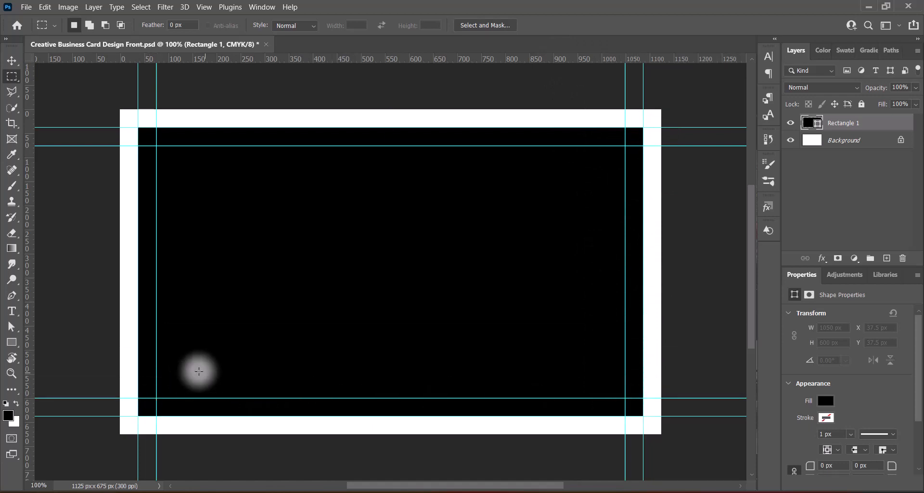
# - Stretch the black rectangle on all four sides to cover the whole canvas, 1125 × 676 px
pyautogui.press('v')
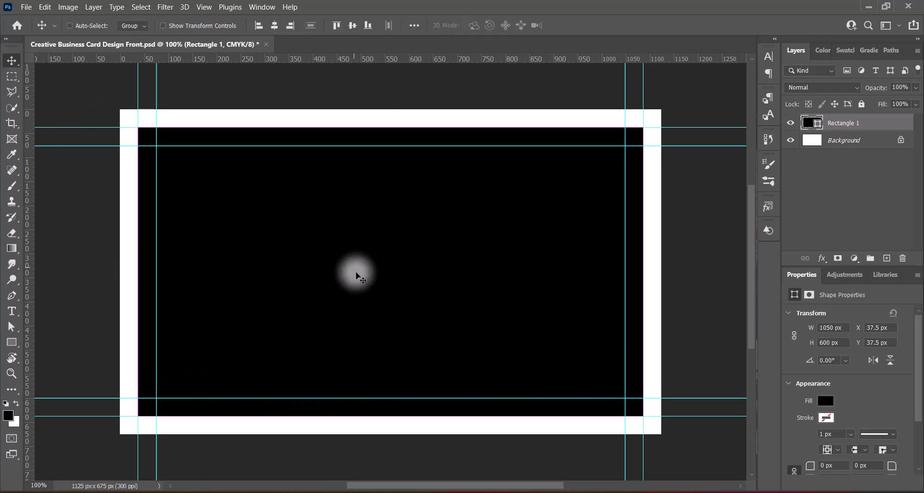
pyautogui.hotkey('ctrl', 't')
pyautogui.moveTo(389, 415); pyautogui.dragTo(389, 433)
pyautogui.moveTo(138, 270); pyautogui.dragTo(120, 277)
pyautogui.moveTo(644, 278); pyautogui.dragTo(659, 276)
pyautogui.moveTo(390, 127); pyautogui.dragTo(389, 109)
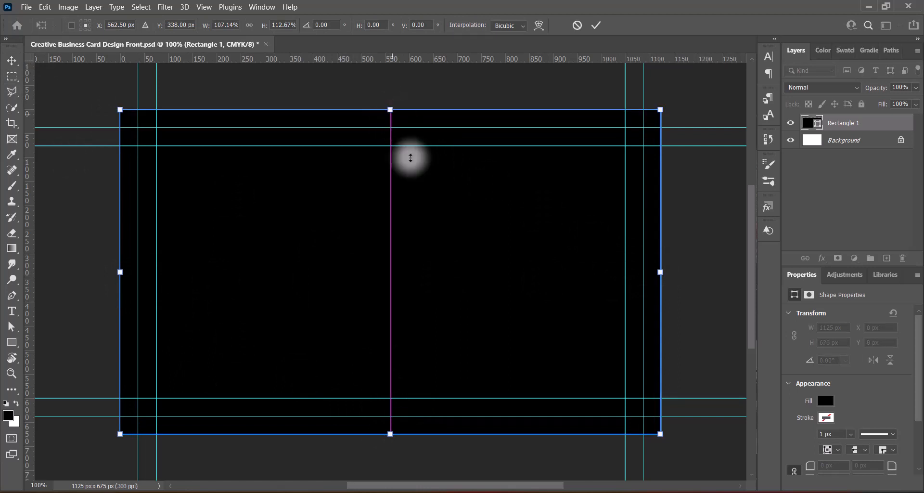
pyautogui.press('Return')
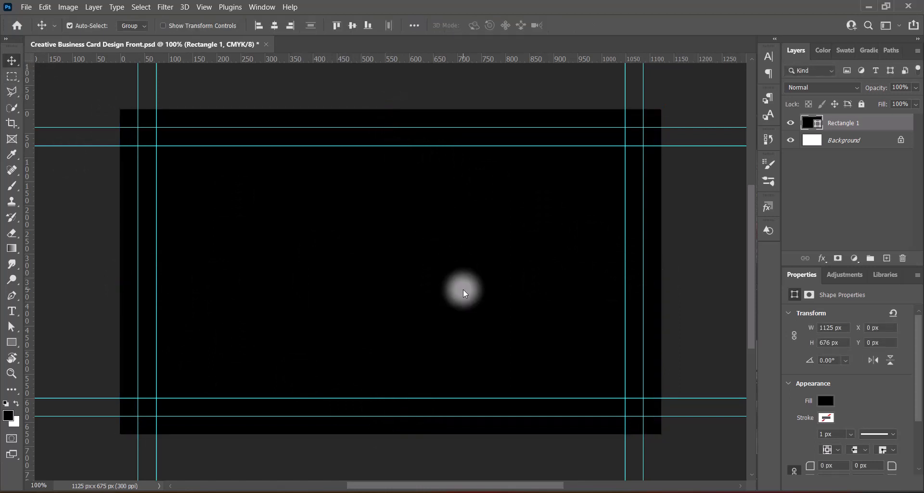
# - Add a Gradient Overlay to the Rectangle 1 layer using the dark slate-blue preset from the Grays group
pyautogui.rightClick(847, 123)
pyautogui.click(780, 118)
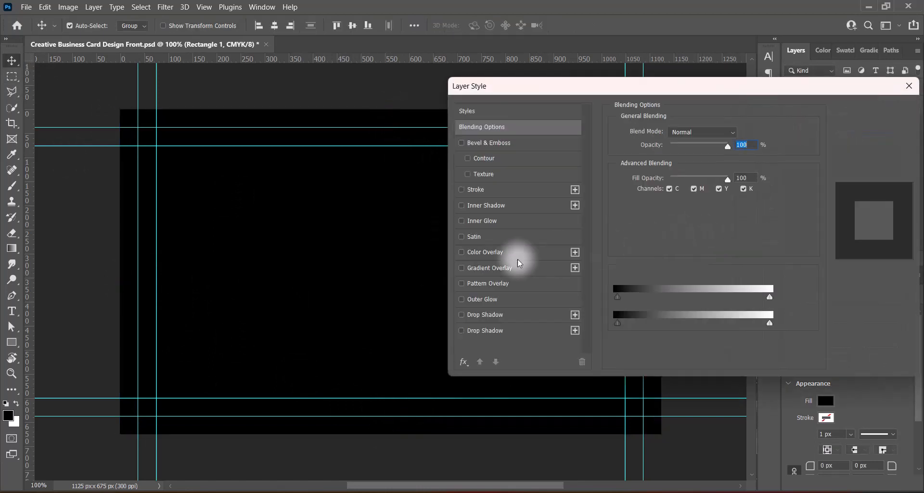
pyautogui.click(461, 267)
pyautogui.click(726, 158)
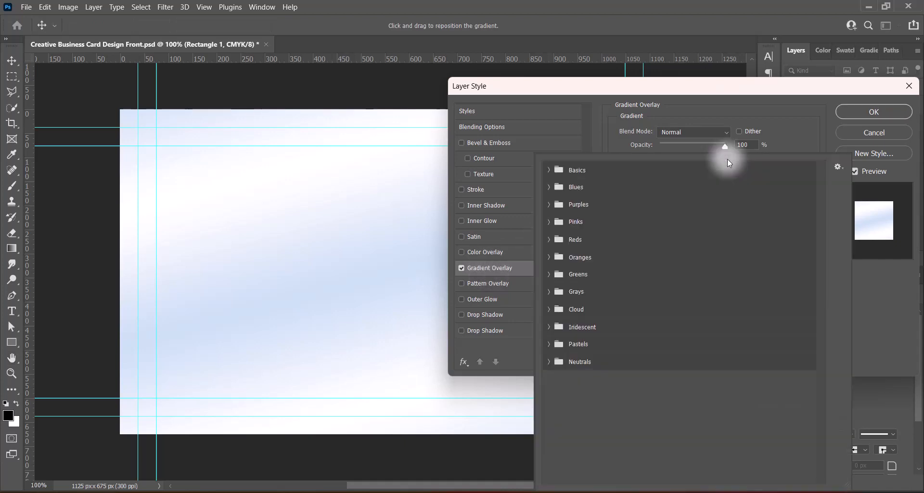
pyautogui.click(548, 256)
pyautogui.click(548, 257)
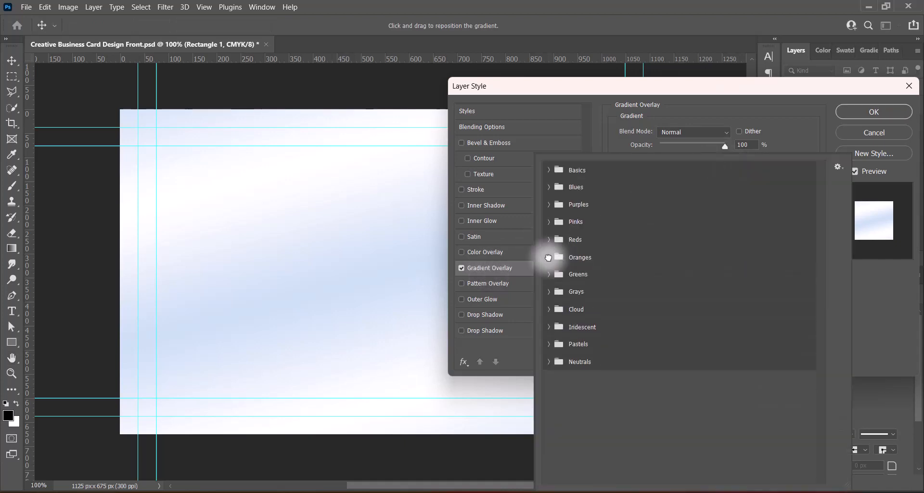
pyautogui.click(548, 291)
pyautogui.click(776, 310)
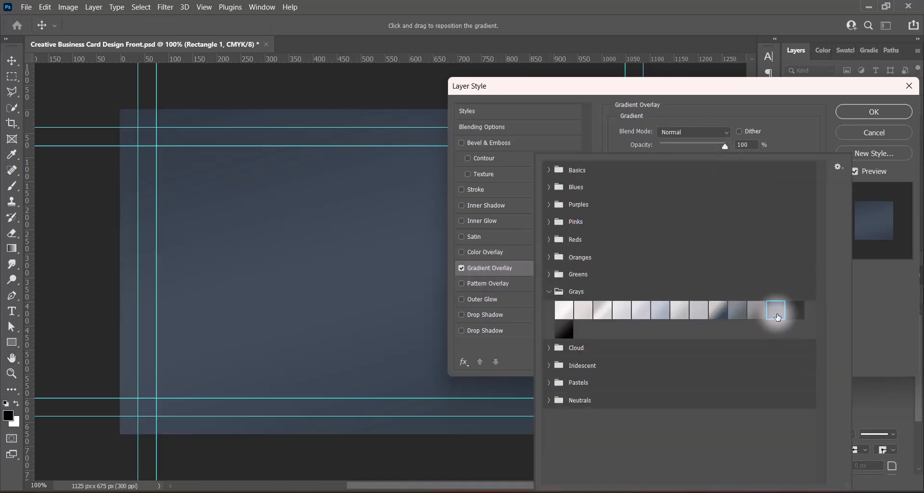
# - Try the dark gray preset and the last Iridescent preset on the overlay, and browse the Cloud, Pastels and Neutrals groups
pyautogui.click(795, 311)
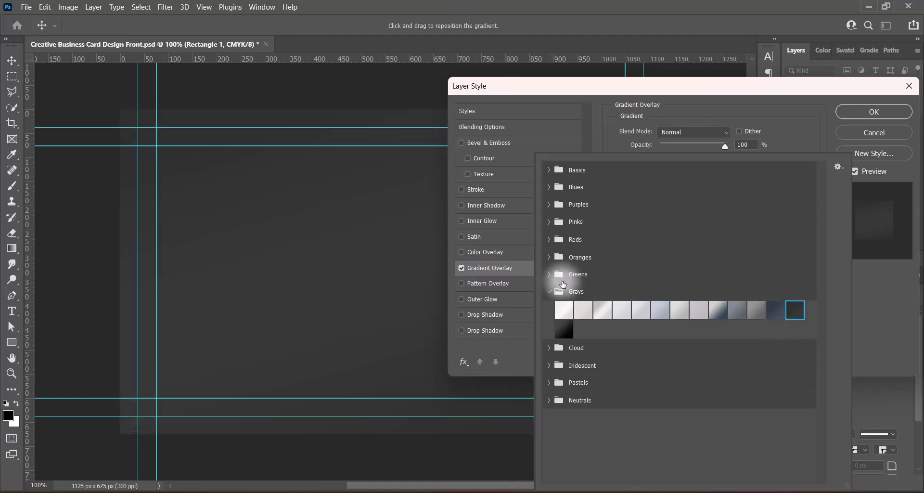
pyautogui.click(548, 291)
pyautogui.click(548, 309)
pyautogui.click(548, 309)
pyautogui.click(549, 327)
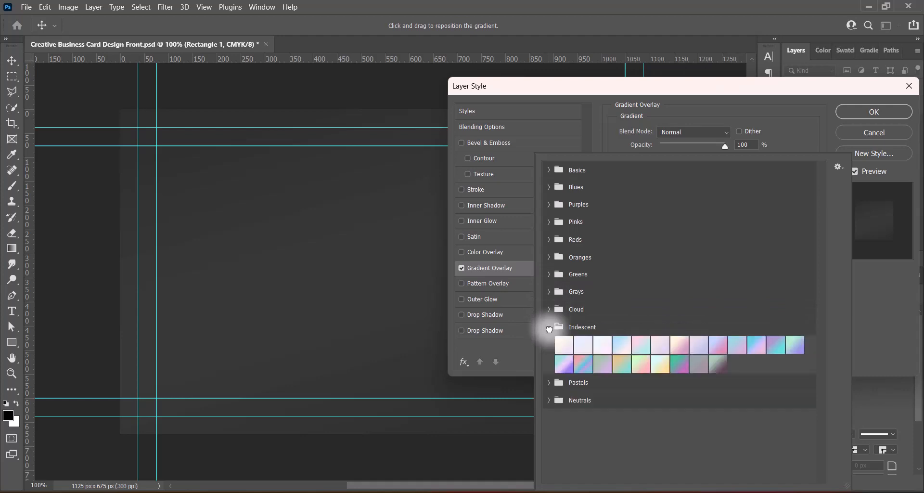
pyautogui.click(719, 365)
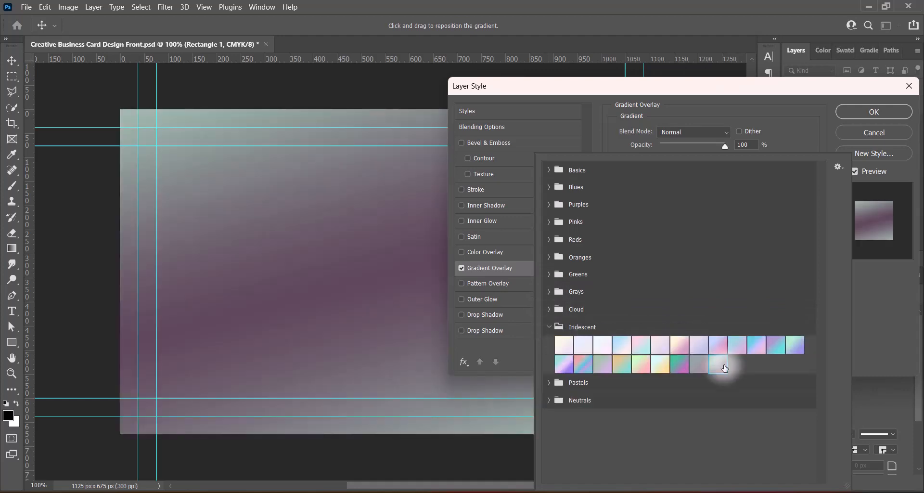
pyautogui.click(548, 382)
pyautogui.click(549, 419)
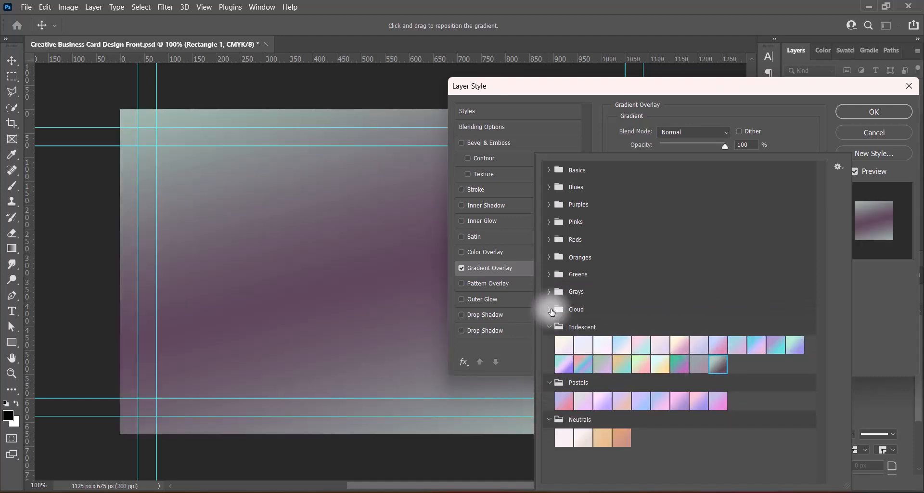
# - Apply the dark slate-blue preset from the Grays group to the overlay and close the preset list
pyautogui.click(548, 291)
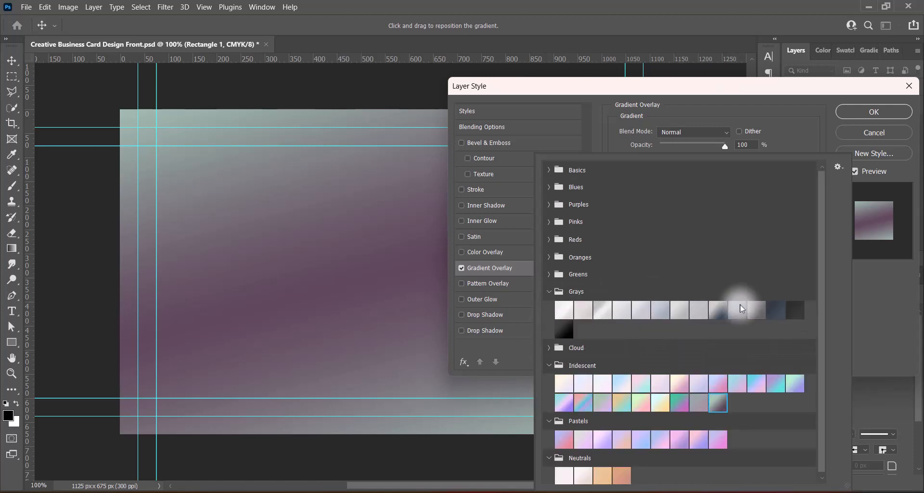
pyautogui.click(795, 310)
pyautogui.click(775, 310)
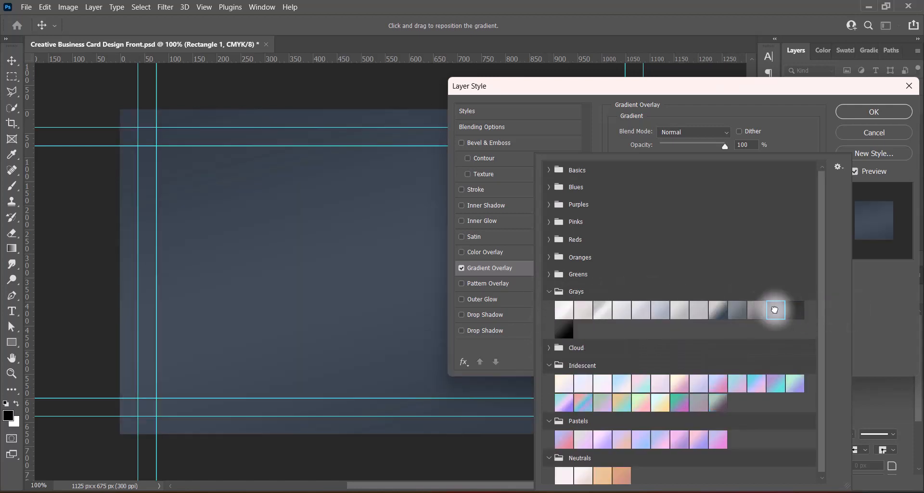
pyautogui.click(876, 305)
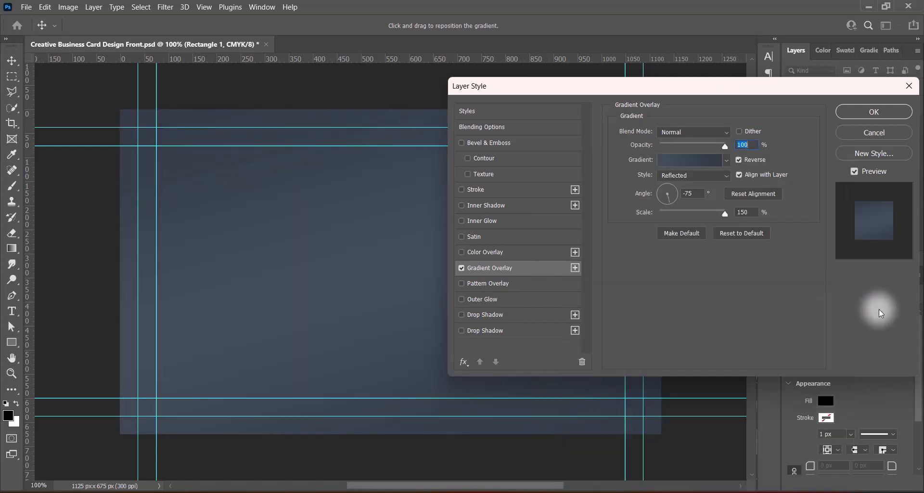
# - Darken the gradient's starting color stop at location 0% to #20262d
pyautogui.click(688, 157)
pyautogui.click(611, 295)
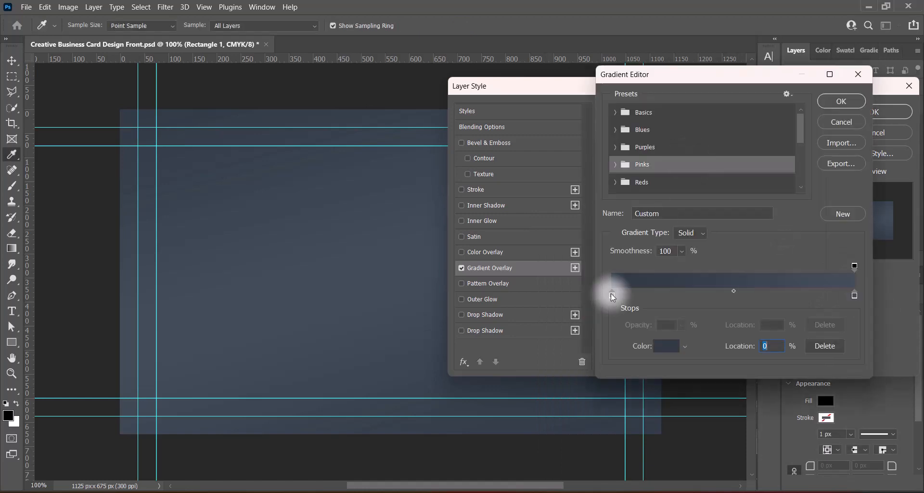
pyautogui.doubleClick(611, 294)
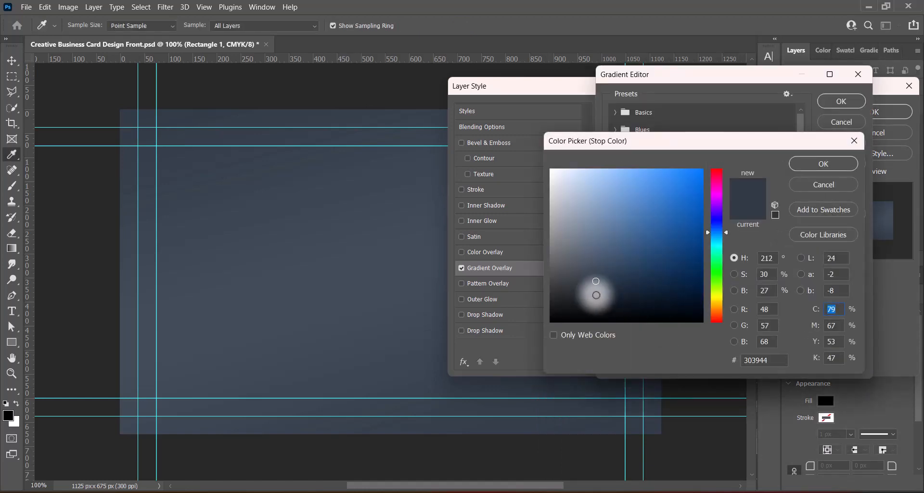
pyautogui.click(595, 294)
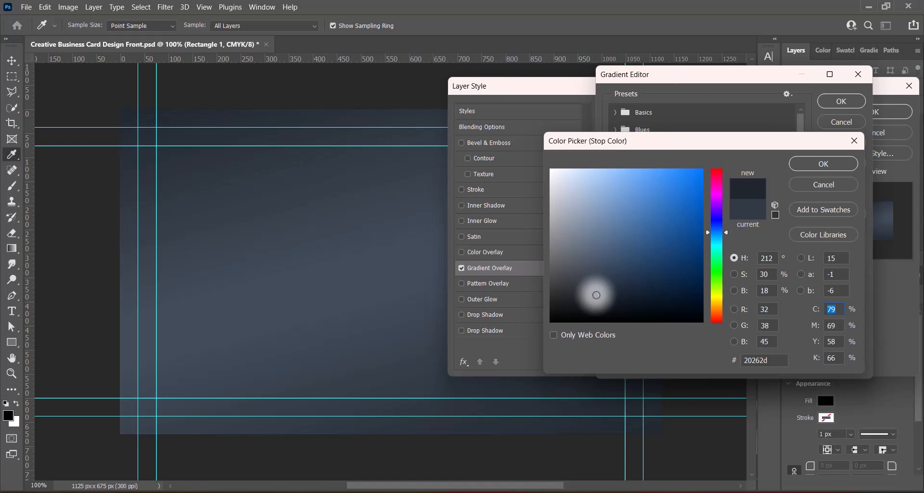
pyautogui.click(812, 164)
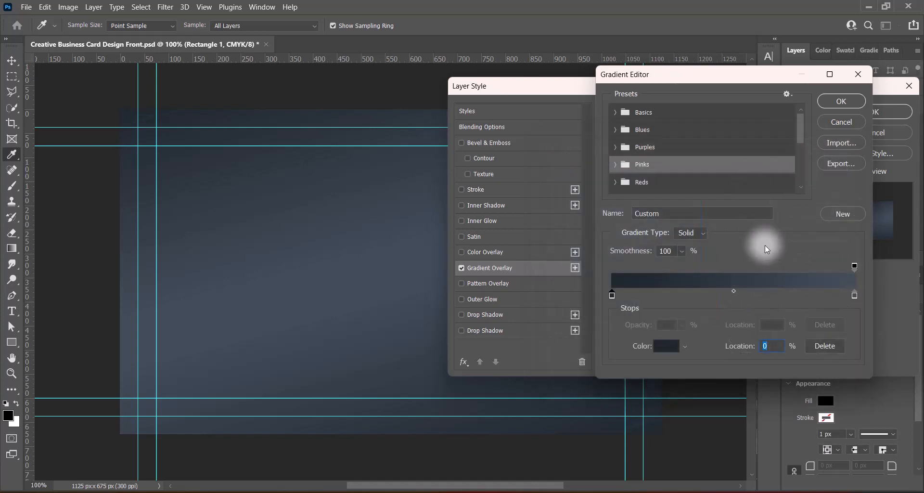
# - Lighten the gradient's end color stop at location 100% to #4e5c6c and accept the edited gradient
pyautogui.doubleClick(854, 294)
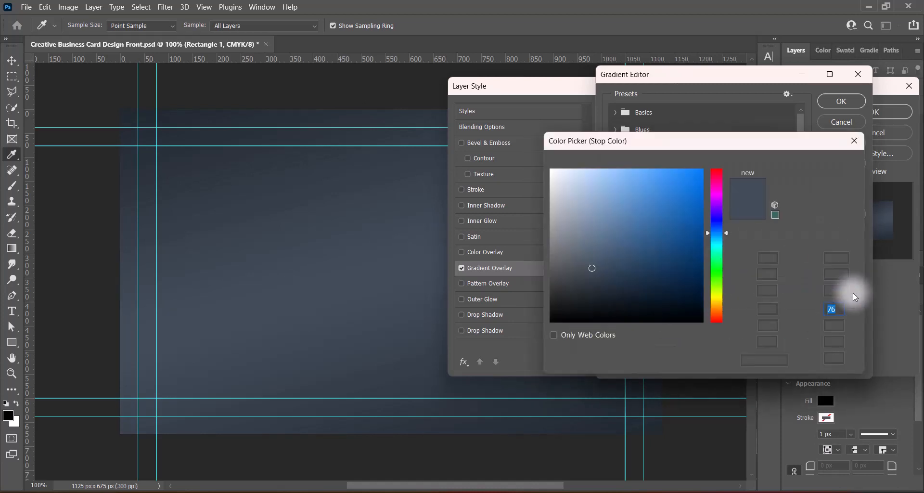
pyautogui.click(593, 258)
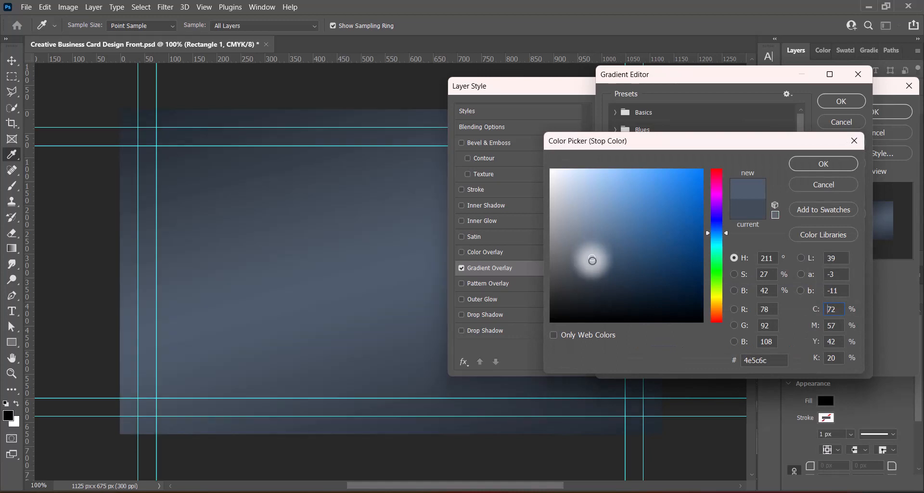
pyautogui.click(842, 166)
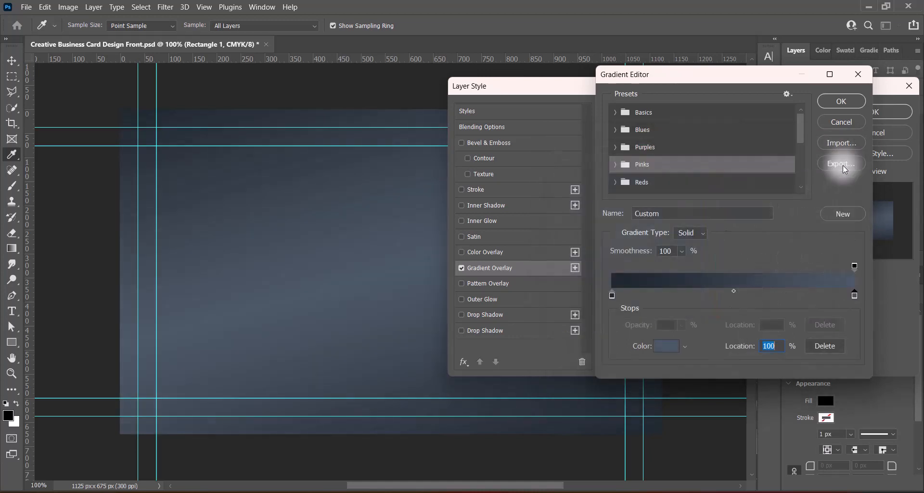
pyautogui.click(840, 101)
# - Turn off Reverse for the gradient overlay and rotate its angle to 63°
pyautogui.click(739, 159)
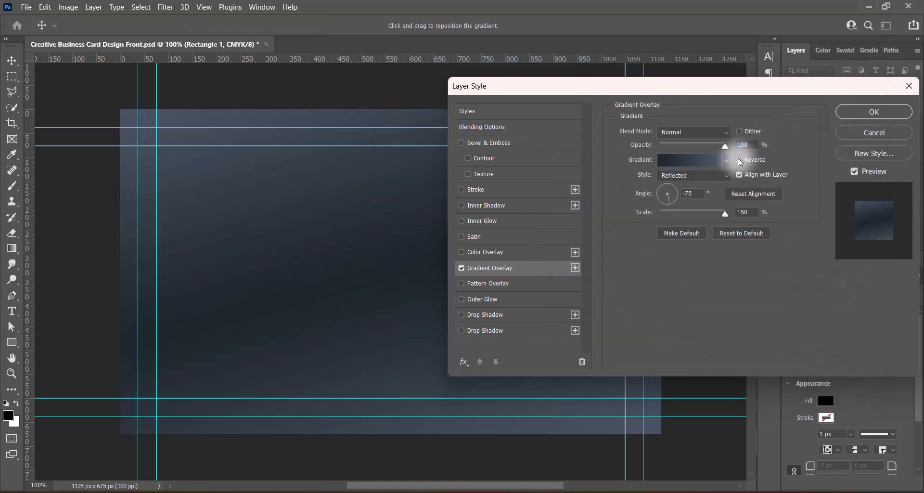
pyautogui.click(669, 190)
# - Try the Radial and Linear styles on the gradient overlay, then return it to Reflected
pyautogui.click(716, 176)
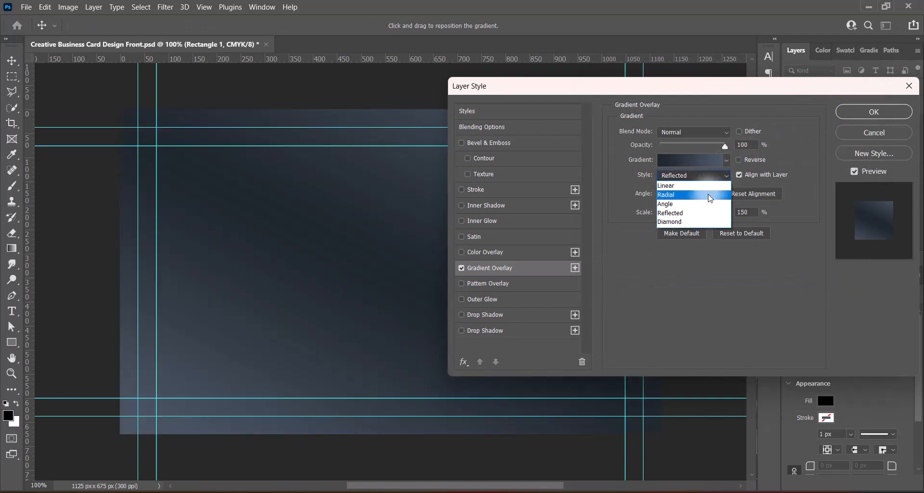
pyautogui.click(708, 194)
pyautogui.click(706, 177)
pyautogui.click(701, 186)
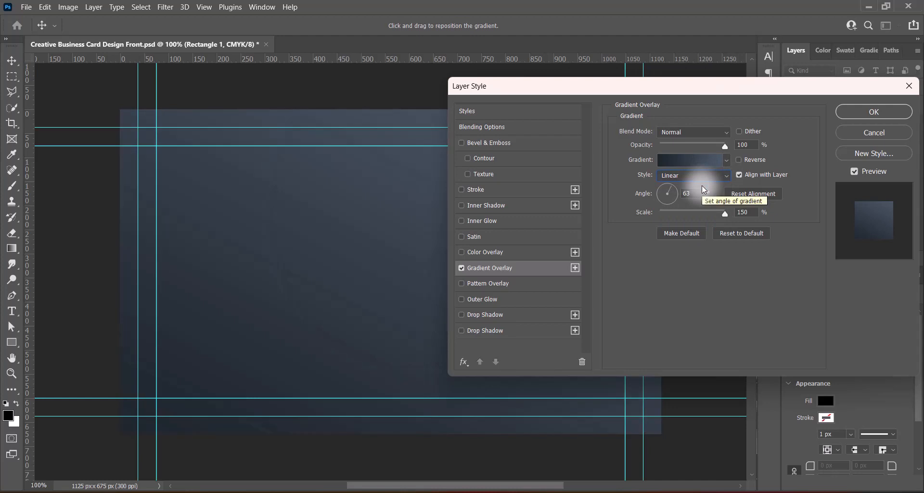
pyautogui.moveTo(659, 87); pyautogui.dragTo(638, 91)
pyautogui.click(673, 179)
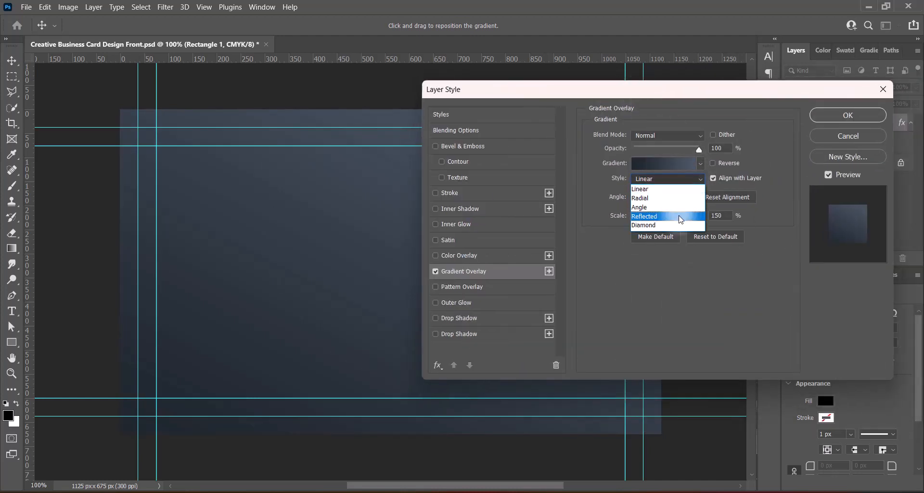
pyautogui.click(680, 217)
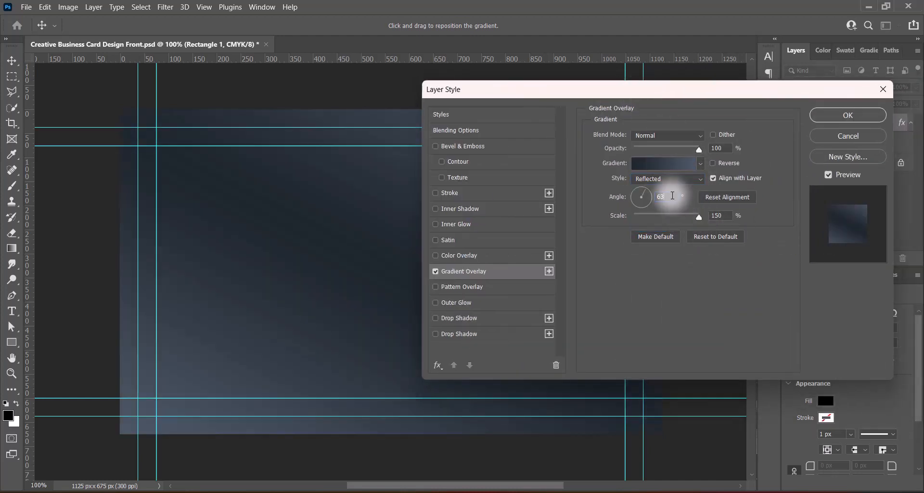
# - Set the gradient overlay's angle to 51°, trying 39° first
pyautogui.moveTo(669, 195); pyautogui.dragTo(644, 197)
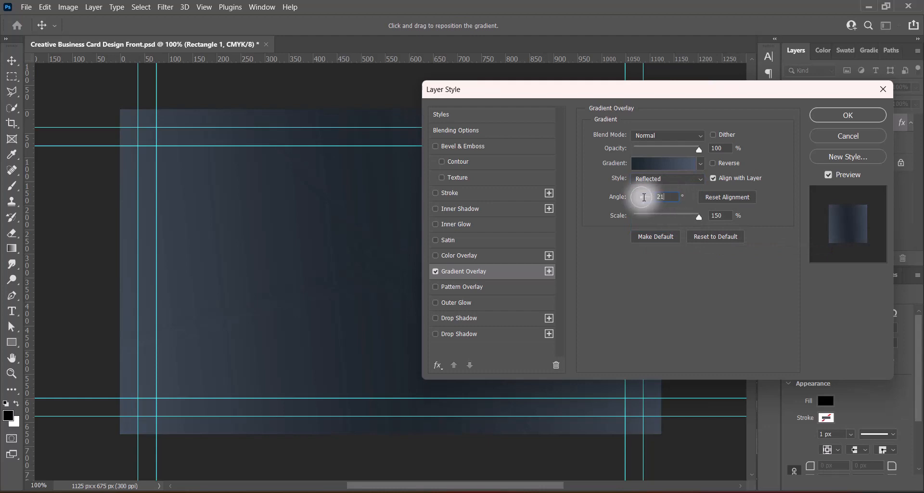
pyautogui.write('39')
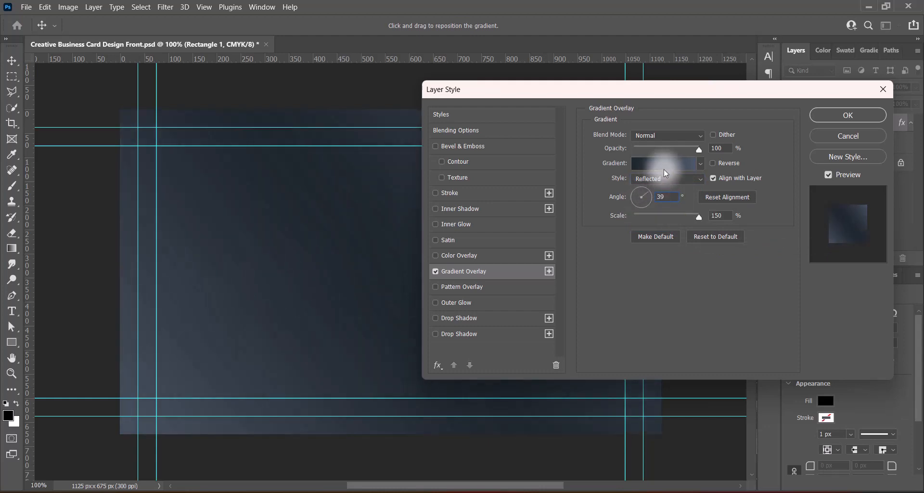
pyautogui.moveTo(668, 196); pyautogui.dragTo(651, 196)
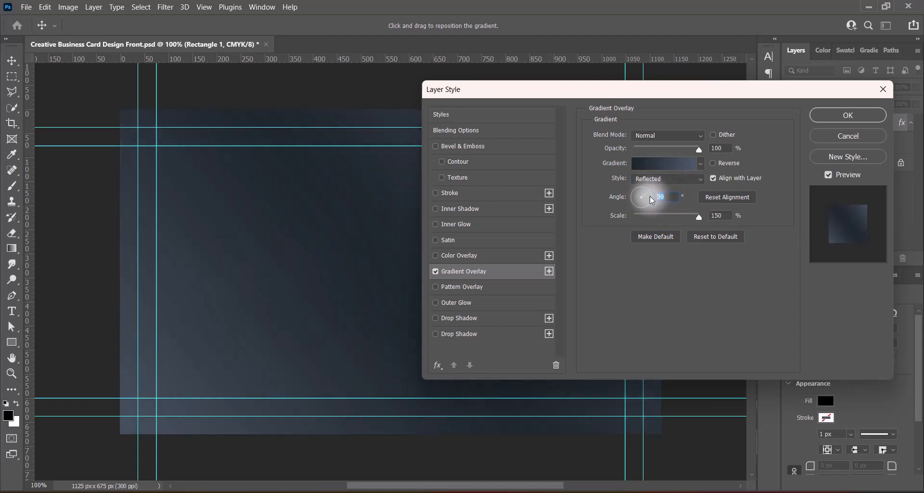
pyautogui.write('51')
# - Edit the gradient overlay's gradient and move the color midpoint to location 60%
pyautogui.click(666, 163)
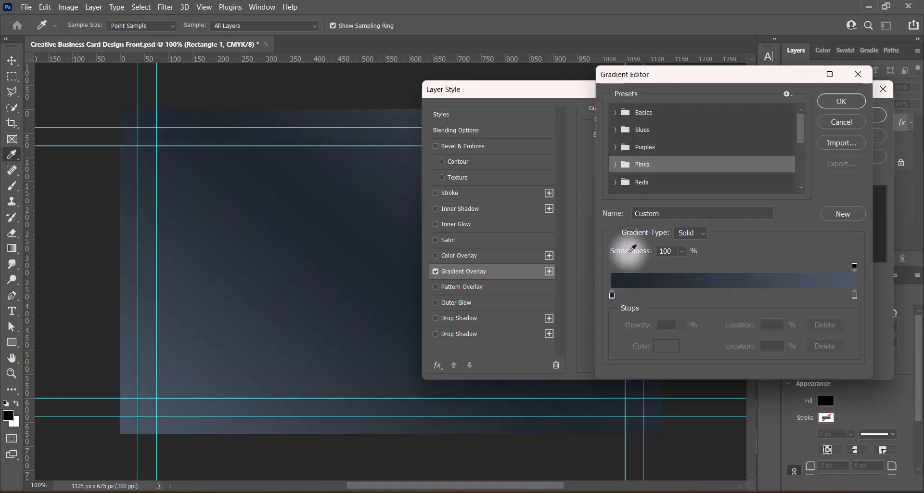
pyautogui.click(612, 295)
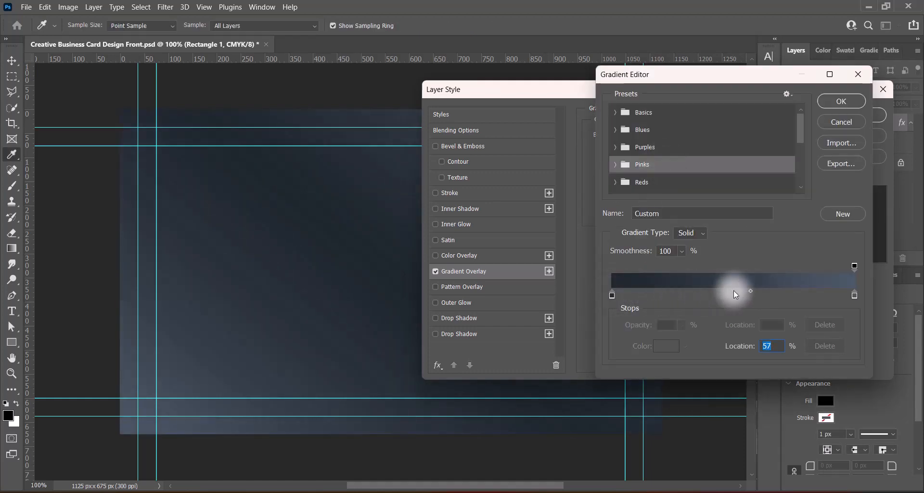
pyautogui.moveTo(750, 290); pyautogui.dragTo(758, 291)
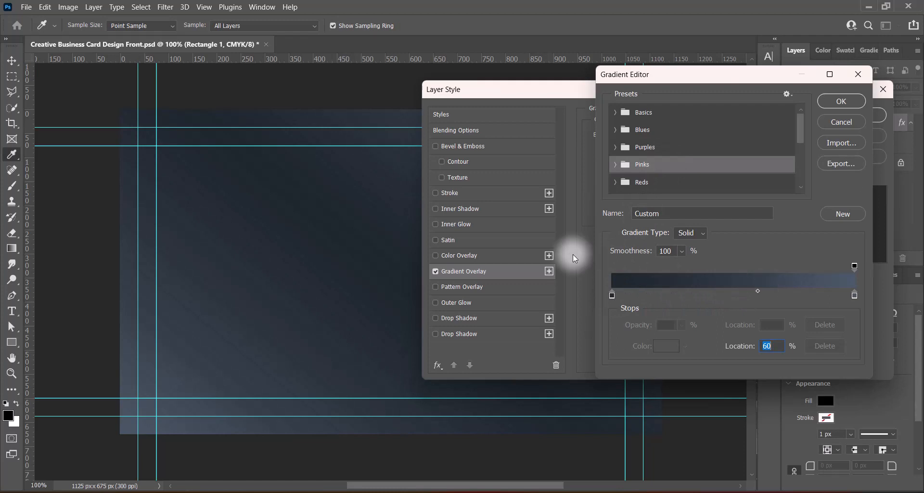
# - Change the gradient's end color stop to a deeper, more saturated blue and accept the gradient and layer style
pyautogui.doubleClick(854, 295)
pyautogui.click(592, 249)
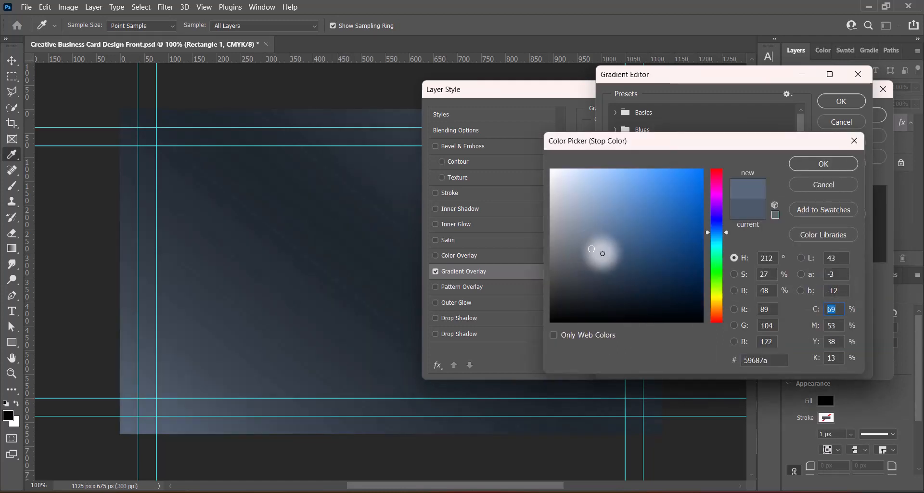
pyautogui.click(602, 253)
pyautogui.click(626, 257)
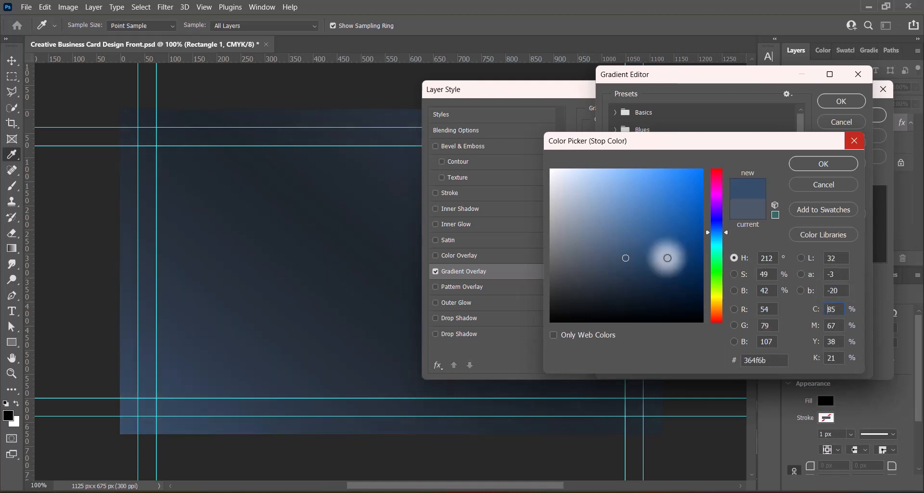
pyautogui.click(667, 258)
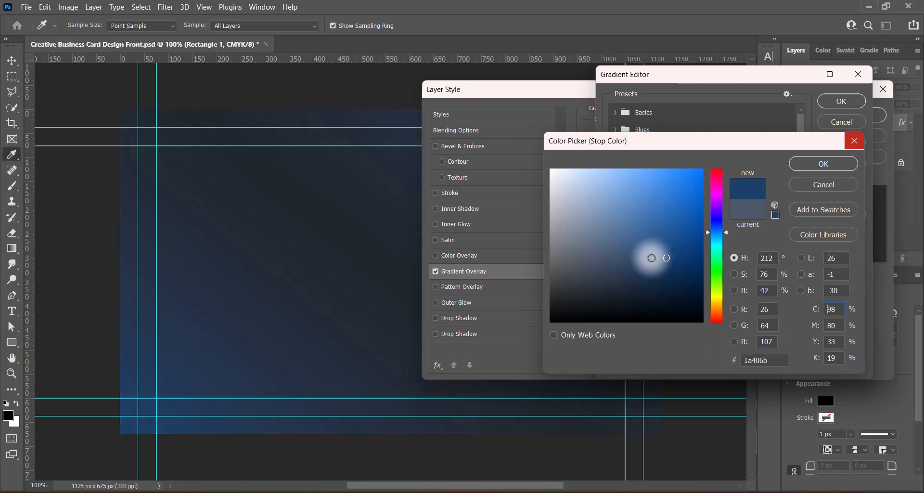
pyautogui.click(837, 164)
pyautogui.click(831, 102)
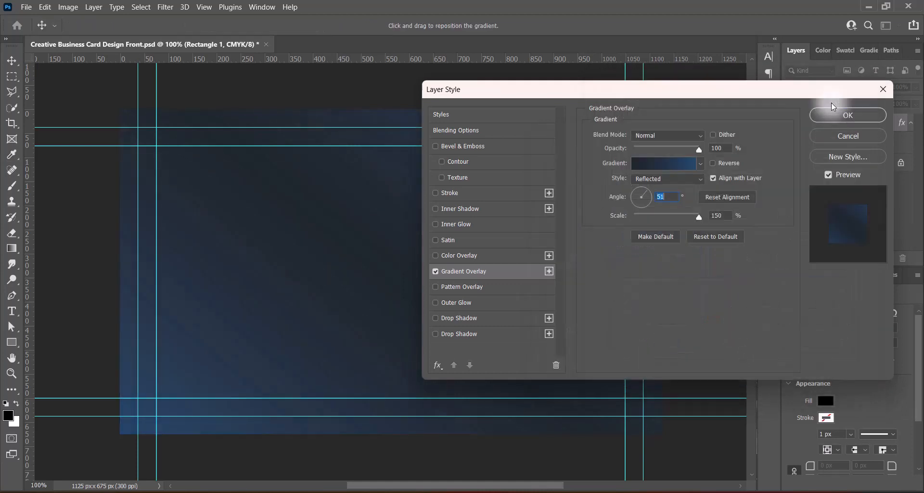
pyautogui.click(827, 116)
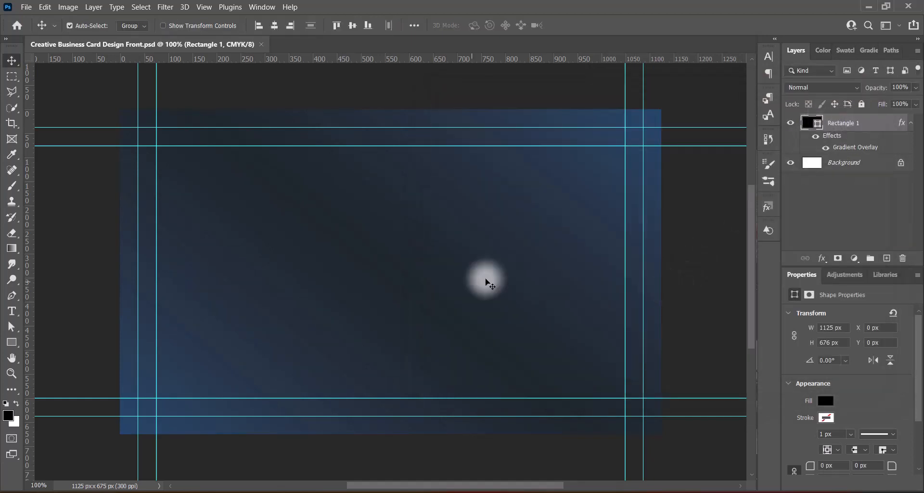
# - Add a new layer and choose the Sheriff's Badge custom shape from the Objects group of All Legacy Default Shapes
pyautogui.click(886, 258)
pyautogui.click(12, 341)
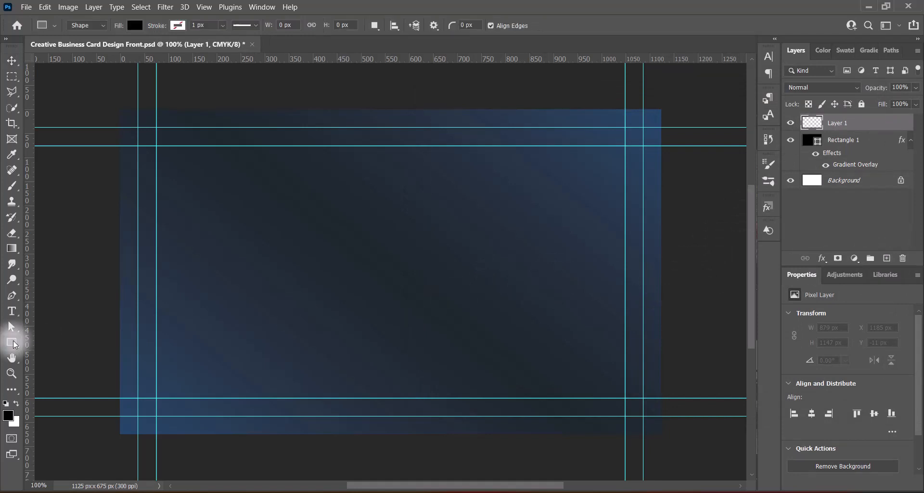
pyautogui.click(67, 399)
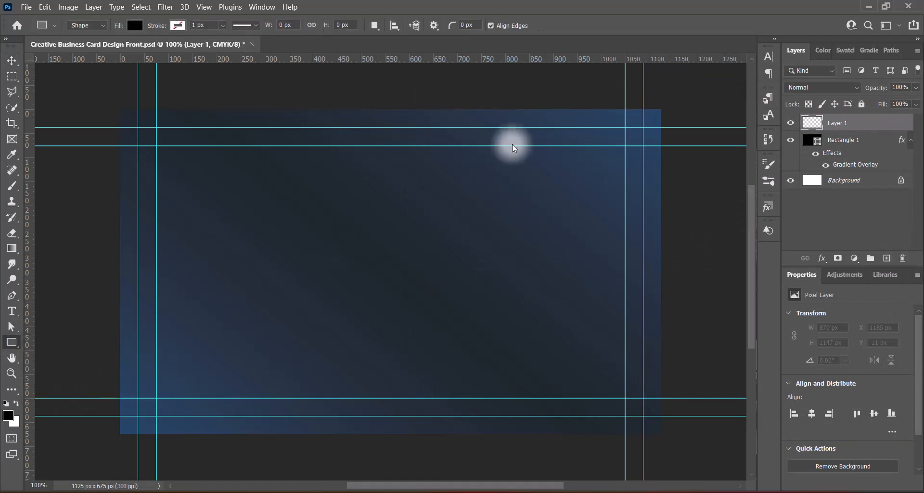
pyautogui.click(488, 29)
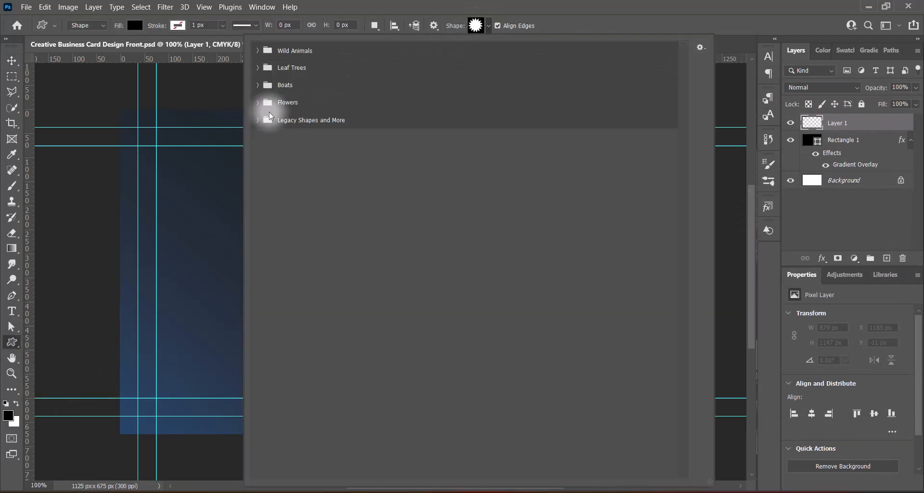
pyautogui.click(258, 119)
pyautogui.click(269, 154)
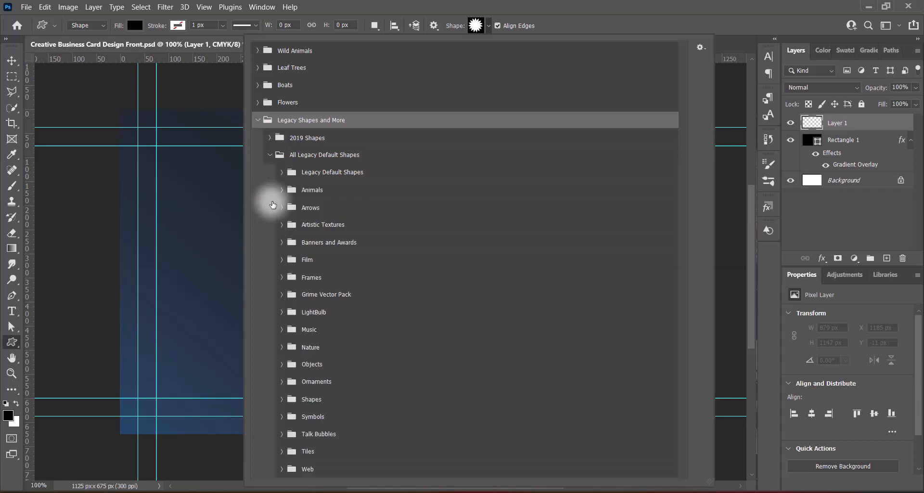
pyautogui.click(280, 364)
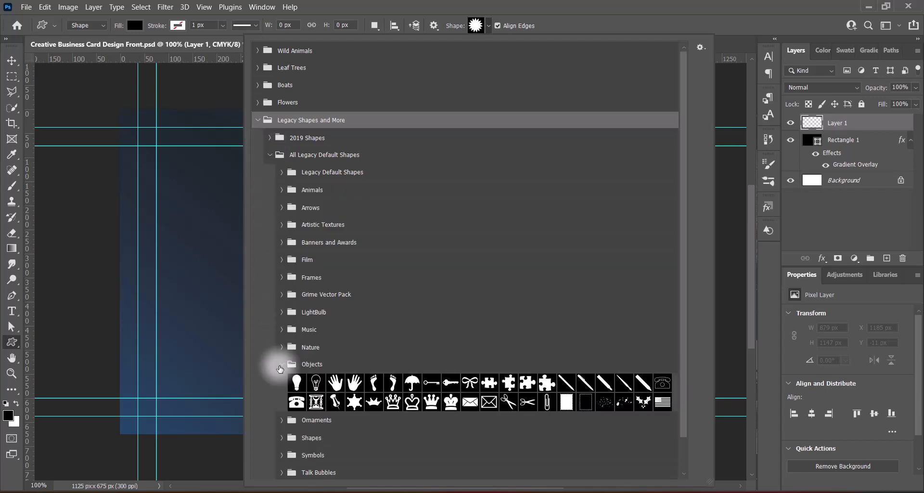
pyautogui.click(354, 401)
pyautogui.click(568, 10)
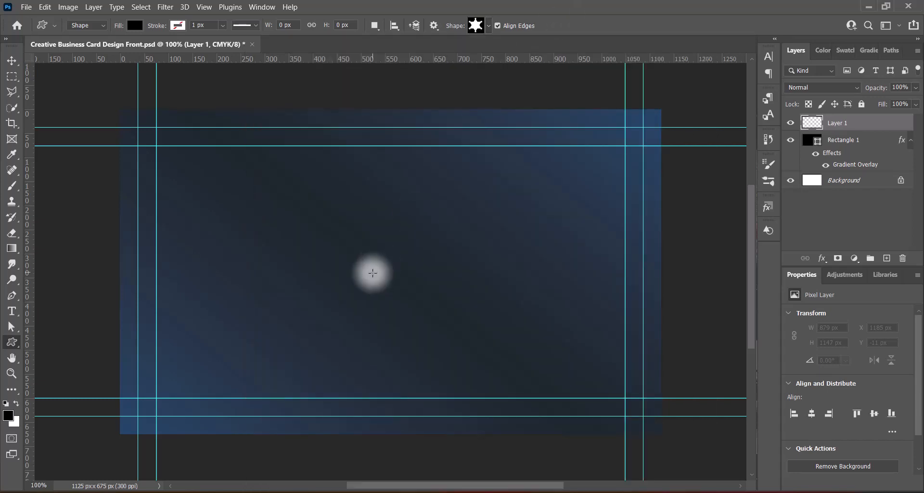
# - Draw the badge shape about 452 by 484 px and move it to the center of the card
pyautogui.moveTo(332, 209); pyautogui.dragTo(613, 441)
pyautogui.press('v')
pyautogui.moveTo(447, 322); pyautogui.dragTo(411, 278)
# - Scale the badge to 560 by 600 px, centered and spanning the outer horizontal guides
pyautogui.hotkey('ctrl', 't')
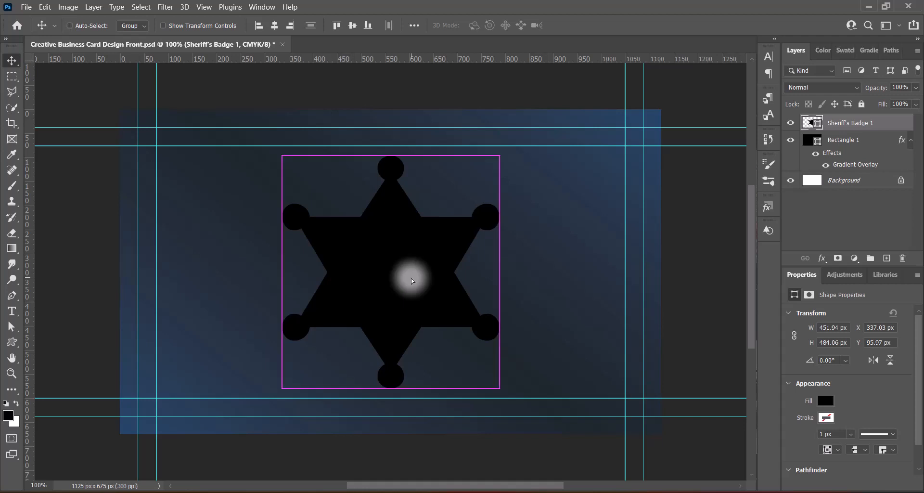
pyautogui.moveTo(389, 389); pyautogui.dragTo(391, 394)
pyautogui.moveTo(391, 156); pyautogui.dragTo(389, 124)
pyautogui.moveTo(406, 286); pyautogui.dragTo(409, 288)
pyautogui.press('Return')
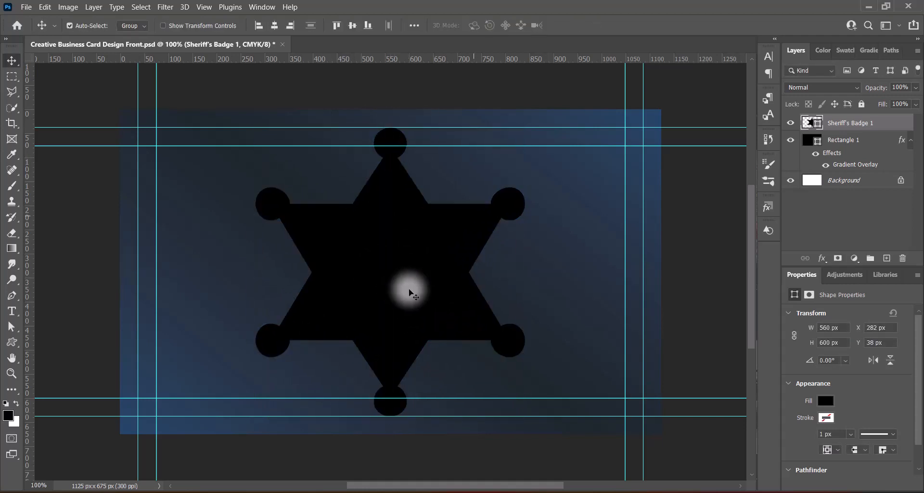
# - Enable a Gradient Overlay on the badge layer and set its style to Diamond
pyautogui.doubleClick(809, 121)
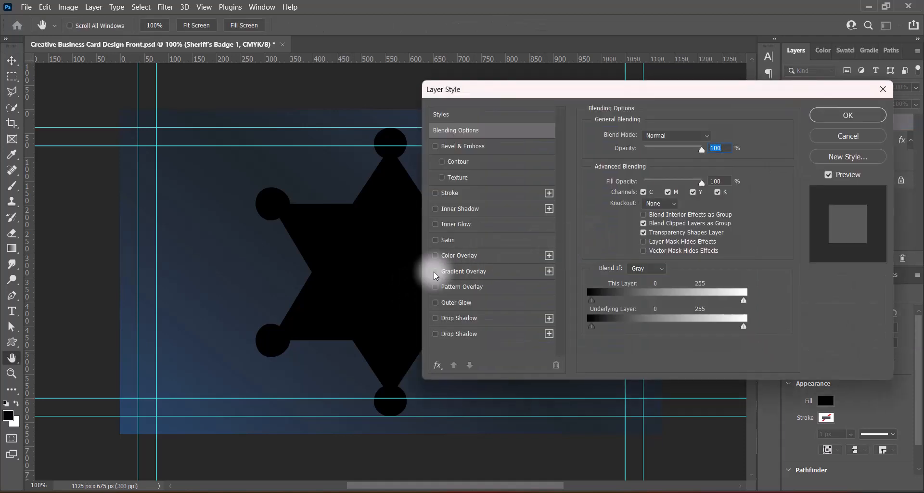
pyautogui.click(435, 270)
pyautogui.click(688, 179)
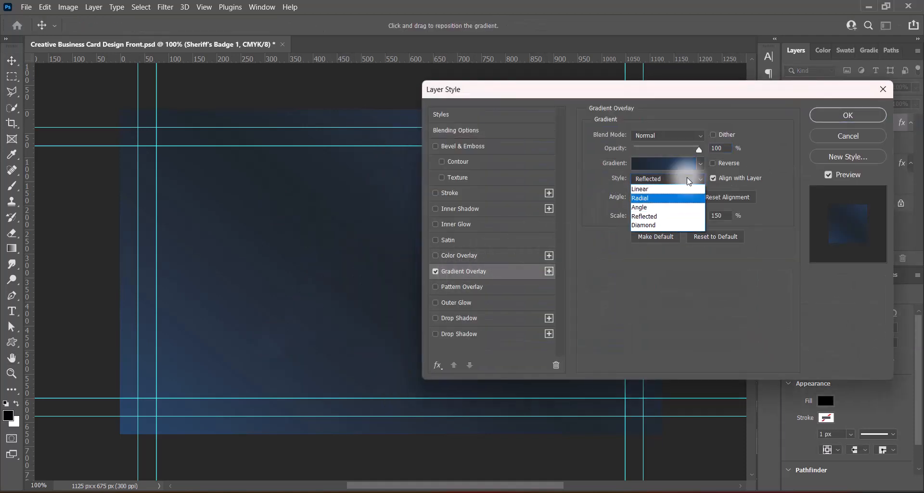
pyautogui.click(662, 224)
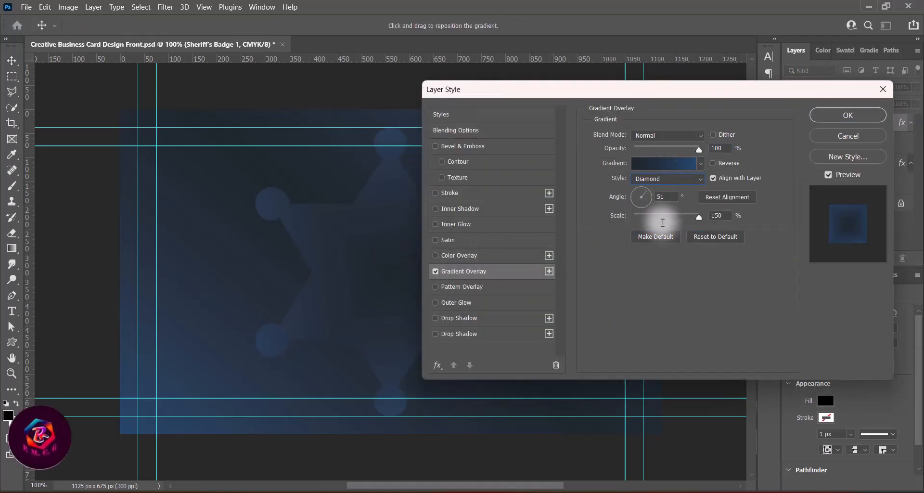
# - Set the badge gradient's scale to 100%, trying an angle of -51° before returning it to 51°
pyautogui.click(657, 198)
pyautogui.write('-')
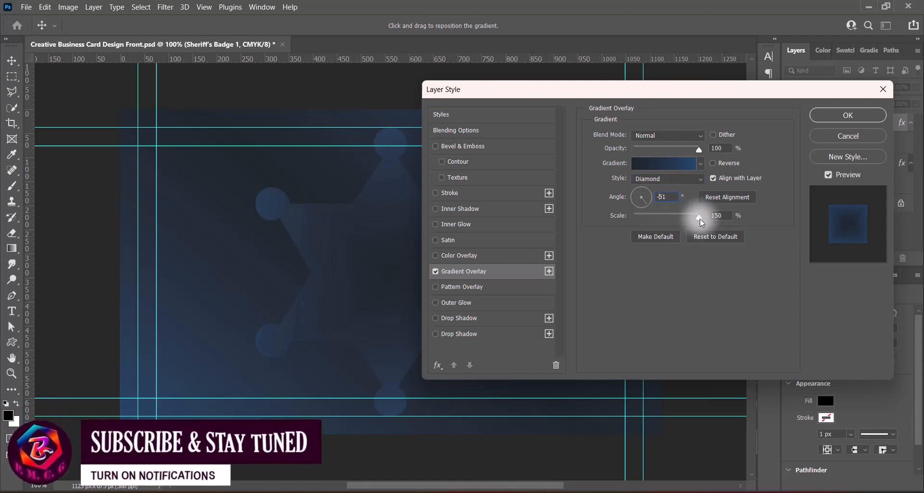
pyautogui.moveTo(700, 219); pyautogui.dragTo(673, 220)
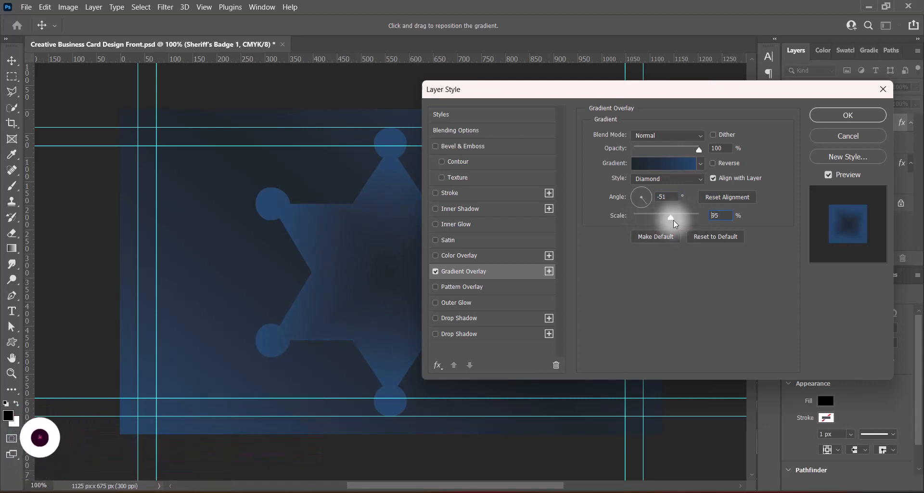
pyautogui.click(739, 236)
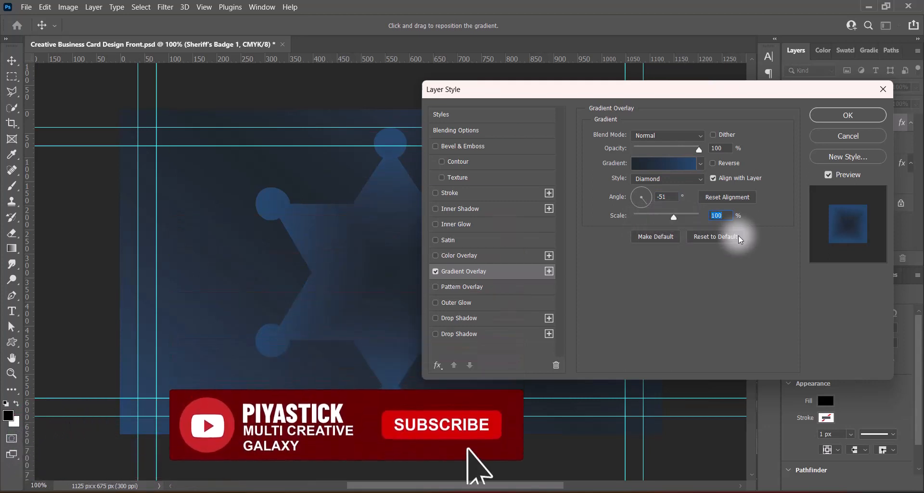
pyautogui.click(660, 196)
pyautogui.press('BackSpace')
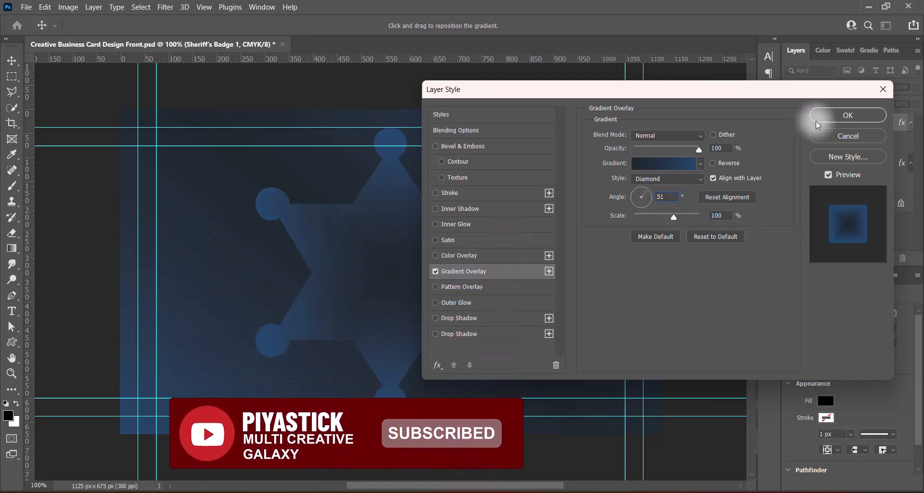
# - Enable an Outer Glow on the badge and set its noise to 39%
pyautogui.click(435, 302)
pyautogui.click(463, 305)
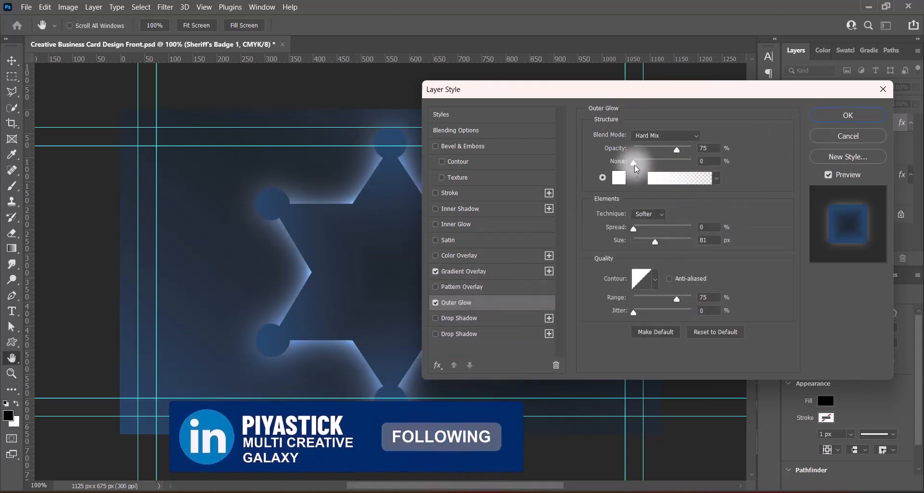
pyautogui.moveTo(634, 164); pyautogui.dragTo(656, 170)
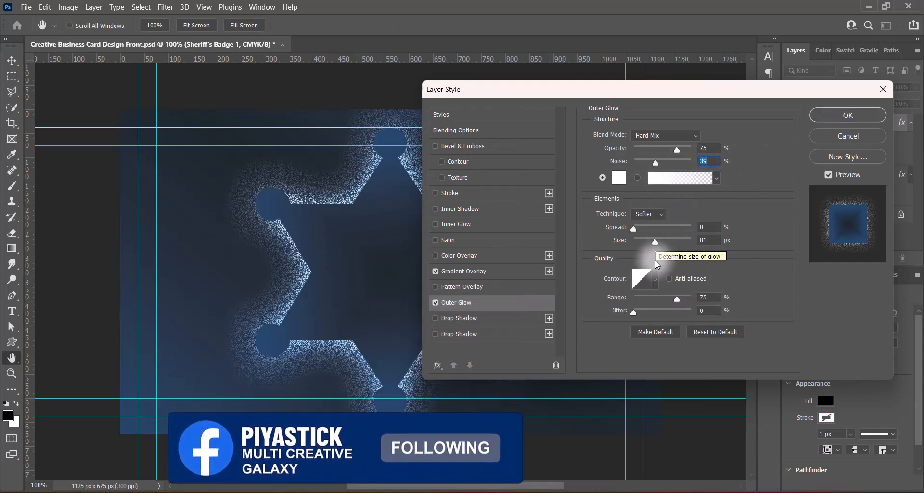
# - Try the preset contours on the outer glow, settle on the Ring - Double contour, and set the range to 100%
pyautogui.click(654, 279)
pyautogui.click(539, 307)
pyautogui.click(559, 306)
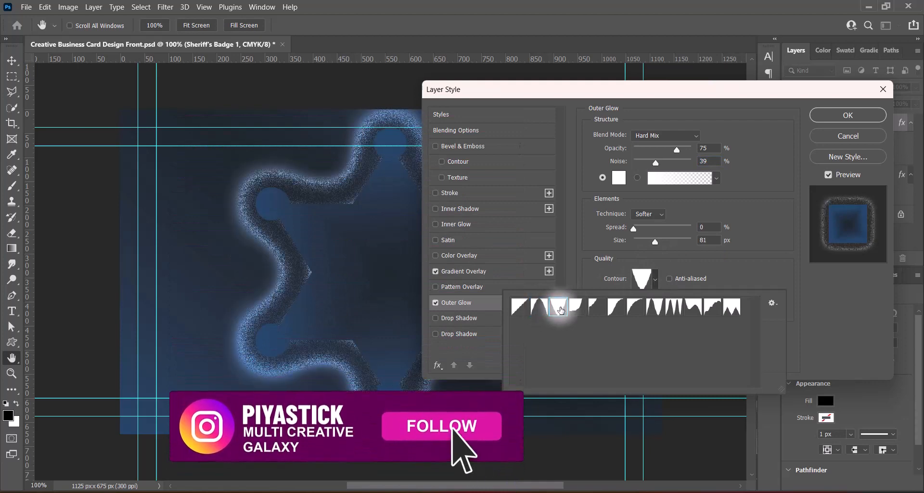
pyautogui.click(576, 306)
pyautogui.click(596, 307)
pyautogui.click(616, 306)
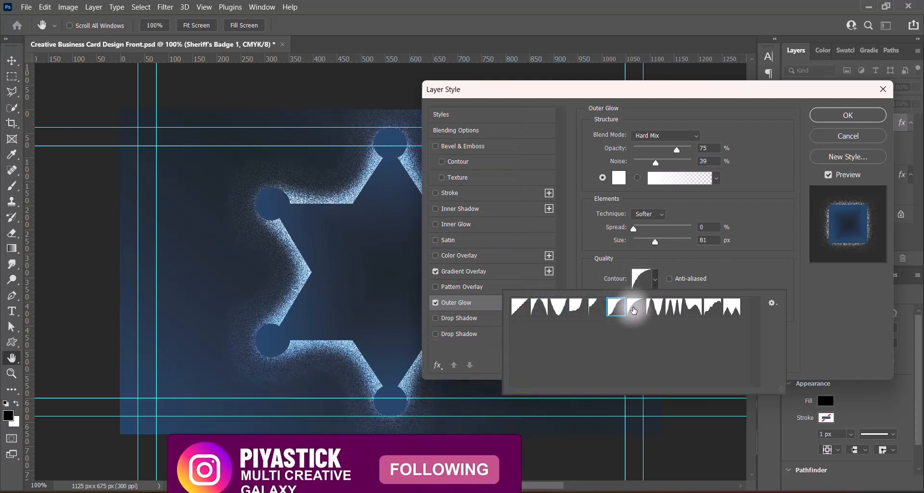
pyautogui.click(631, 307)
pyautogui.click(649, 308)
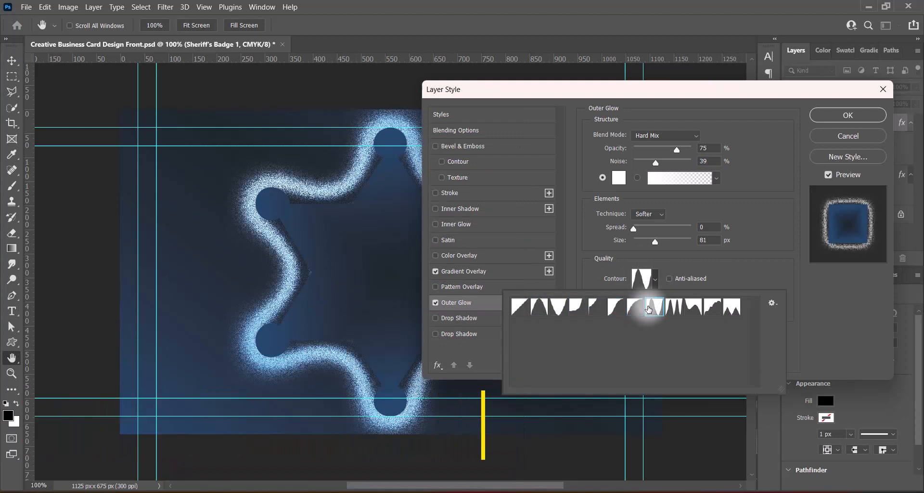
pyautogui.click(673, 306)
pyautogui.click(712, 306)
pyautogui.click(731, 307)
pyautogui.click(714, 309)
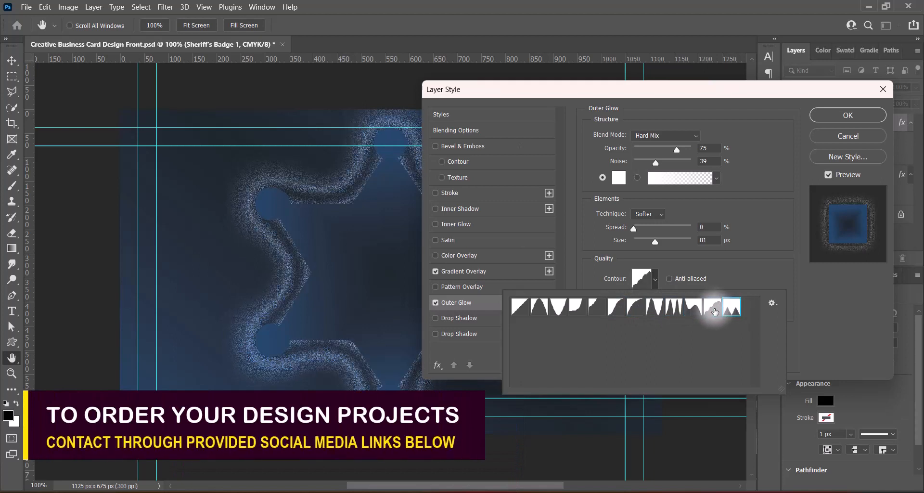
pyautogui.click(728, 309)
pyautogui.click(711, 309)
pyautogui.click(694, 310)
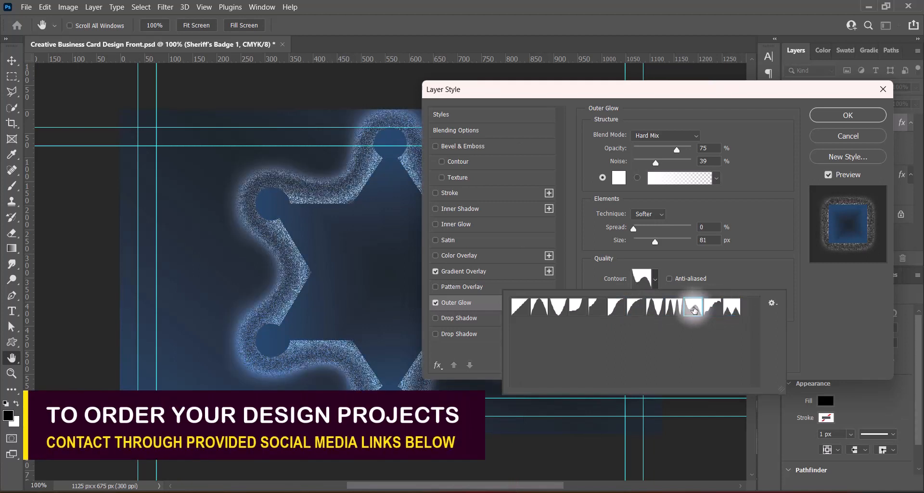
pyautogui.click(673, 308)
pyautogui.click(655, 308)
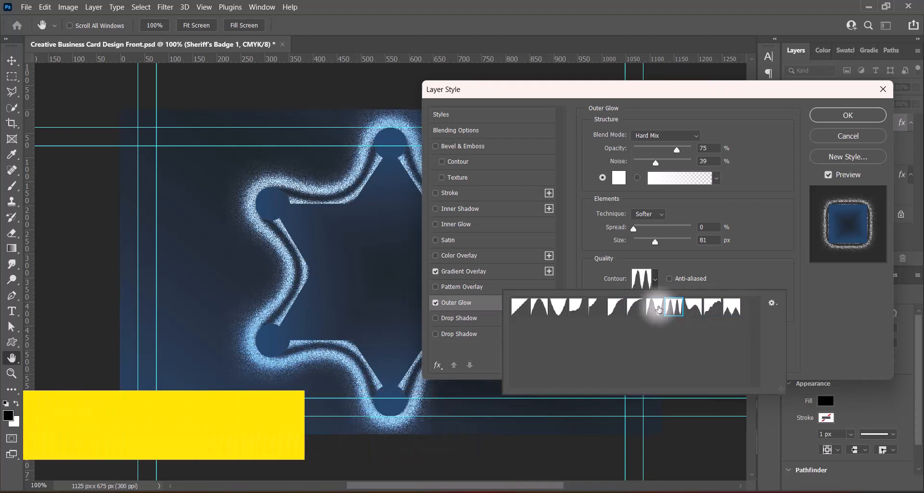
pyautogui.click(635, 308)
pyautogui.click(617, 309)
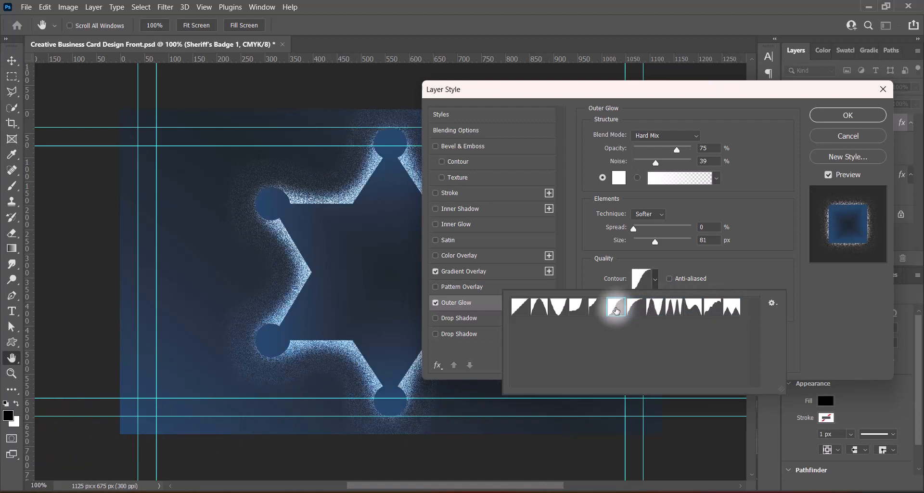
pyautogui.click(595, 309)
pyautogui.click(615, 310)
pyautogui.click(633, 309)
pyautogui.click(652, 309)
pyautogui.click(668, 311)
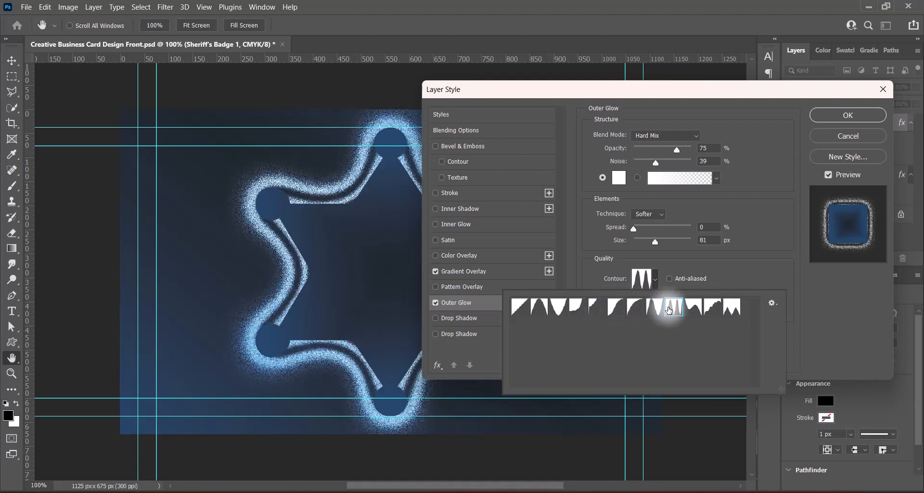
pyautogui.click(694, 307)
pyautogui.click(731, 306)
pyautogui.click(804, 301)
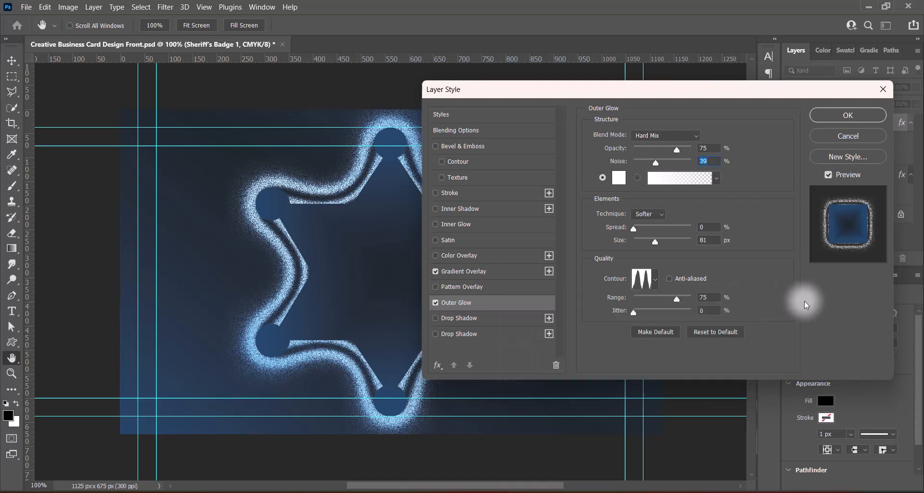
pyautogui.moveTo(677, 298); pyautogui.dragTo(715, 298)
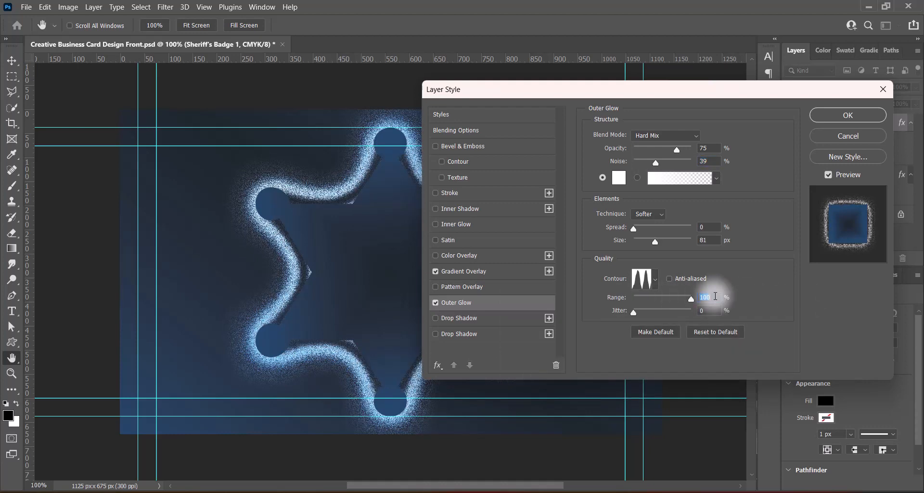
# - Accept the badge's layer style and convert the badge layer to a smart object
pyautogui.click(832, 117)
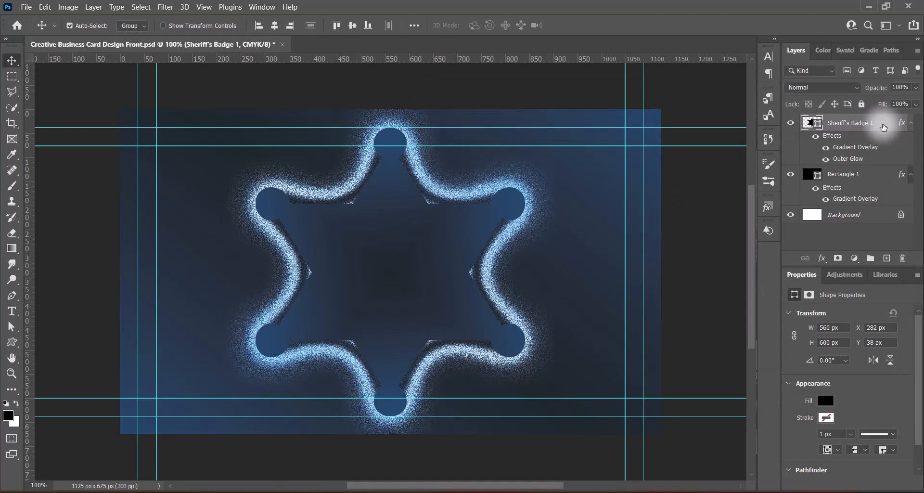
pyautogui.rightClick(907, 123)
pyautogui.click(722, 148)
# - Apply a Brightness/Contrast adjustment to the badge smart object, adjusting its values to deepen and intensify its blue
pyautogui.click(68, 7)
pyautogui.moveTo(81, 32)
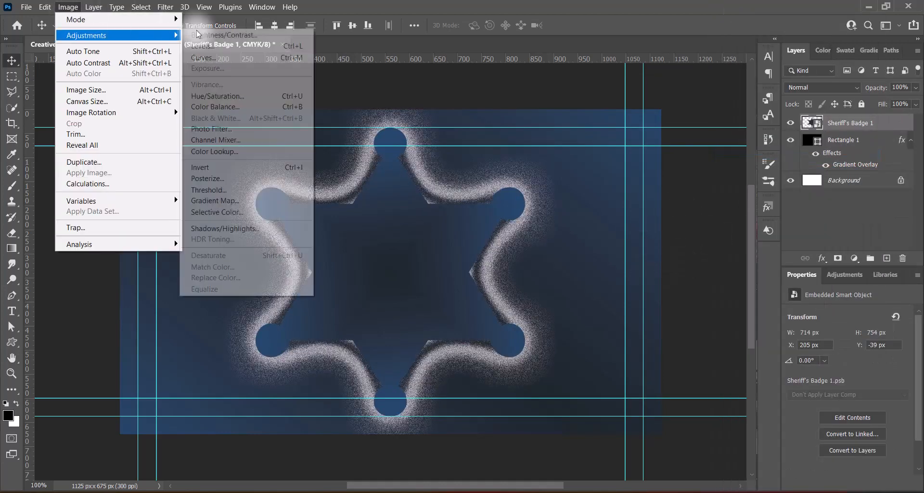
pyautogui.click(207, 45)
pyautogui.moveTo(429, 180); pyautogui.dragTo(591, 172)
pyautogui.click(524, 138)
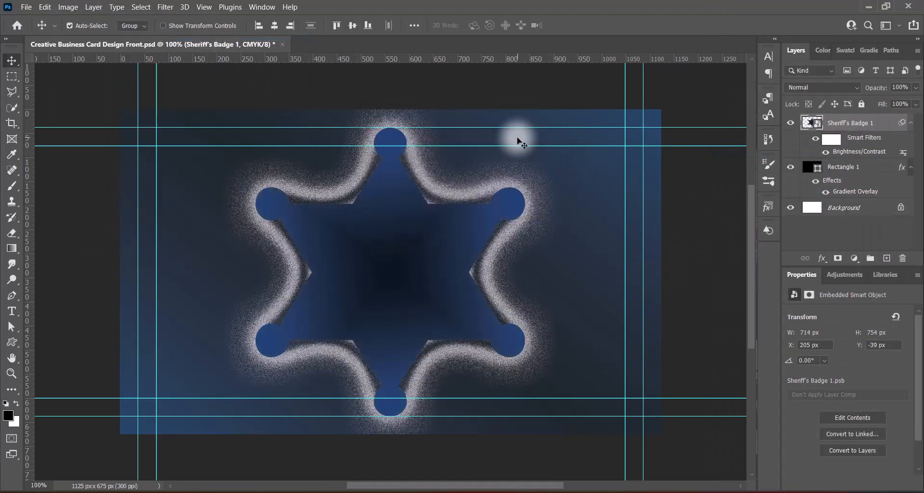
# - Apply a Levels adjustment to the badge smart object with the Increase Contrast 3 preset
pyautogui.click(68, 7)
pyautogui.moveTo(82, 32)
pyautogui.click(202, 46)
pyautogui.click(412, 97)
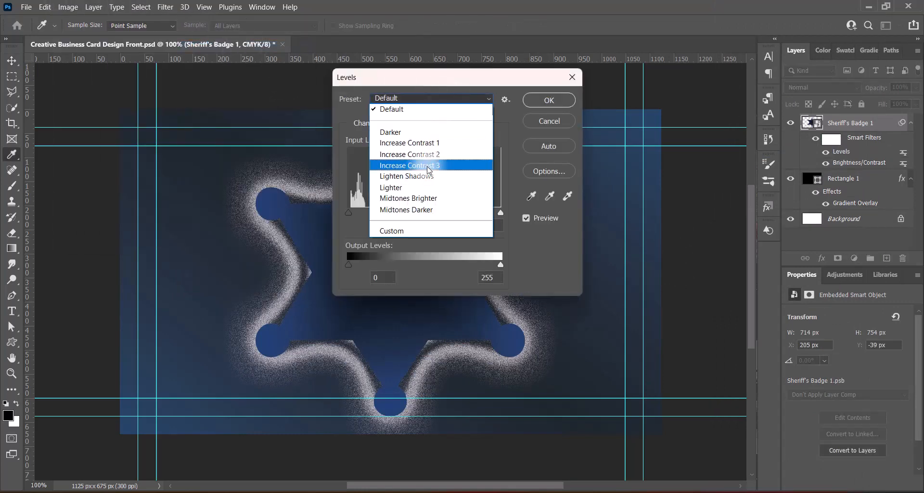
pyautogui.click(433, 165)
pyautogui.click(546, 97)
# - Add a second Levels adjustment to the badge smart object with the Midtones Brighter preset
pyautogui.click(68, 7)
pyautogui.moveTo(139, 31)
pyautogui.click(202, 46)
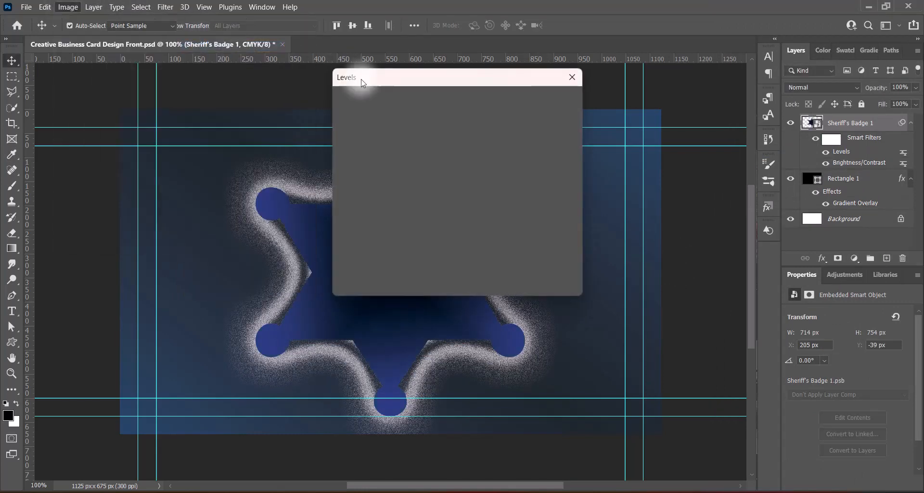
pyautogui.click(413, 97)
pyautogui.click(418, 202)
pyautogui.click(561, 101)
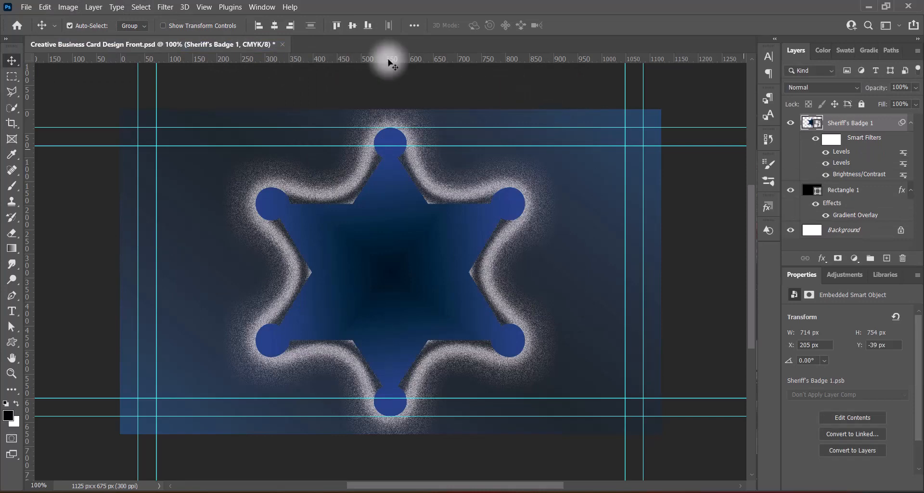
# - Apply a Radial Blur to the badge with amount 100, the Zoom method and Best quality
pyautogui.click(165, 7)
pyautogui.moveTo(212, 149)
pyautogui.click(342, 229)
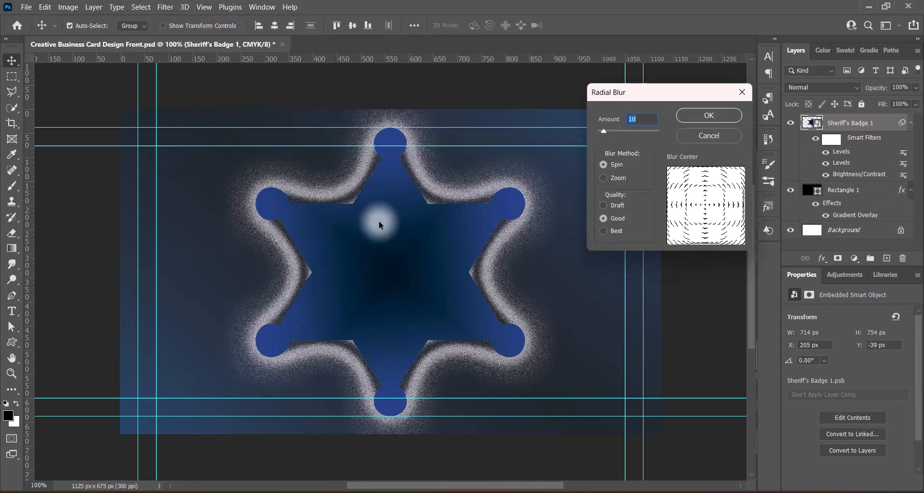
pyautogui.click(603, 178)
pyautogui.click(603, 231)
pyautogui.moveTo(603, 131); pyautogui.dragTo(703, 131)
pyautogui.click(706, 116)
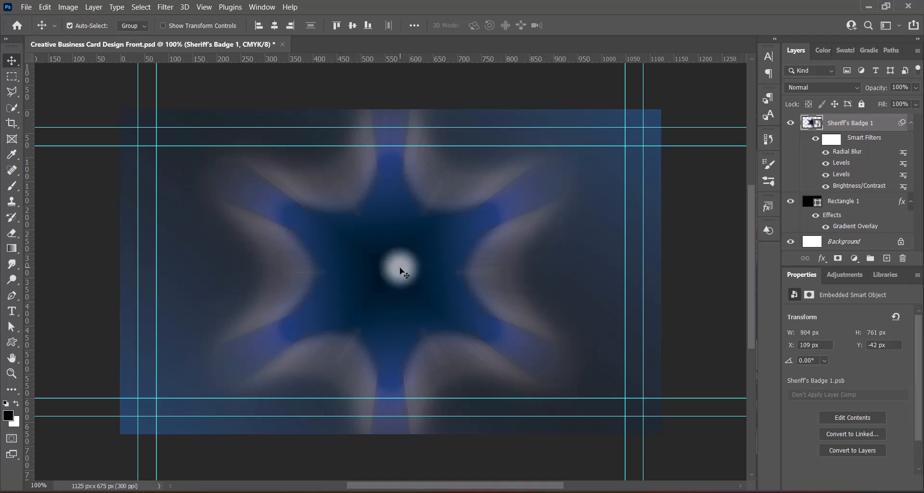
# - Duplicate the blurred badge layer, scale the copy to about 113% and recentre it on the card
pyautogui.moveTo(876, 122); pyautogui.dragTo(887, 259)
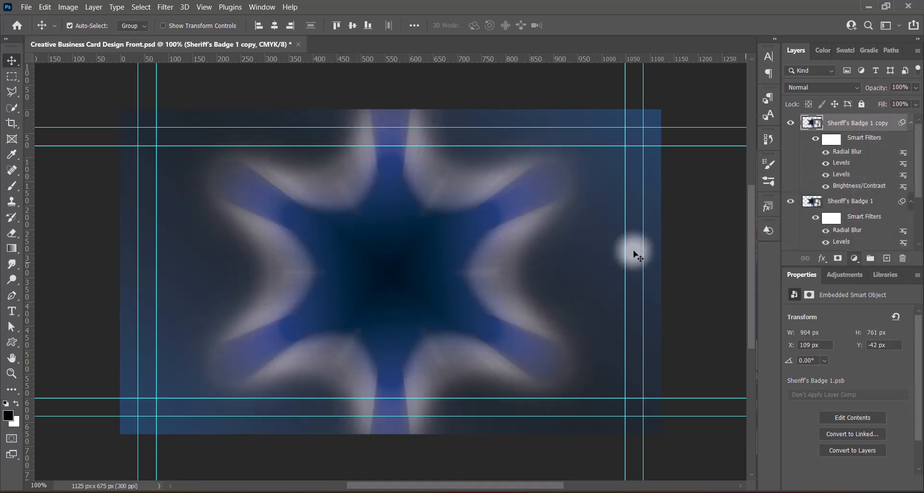
pyautogui.hotkey('ctrl', 't')
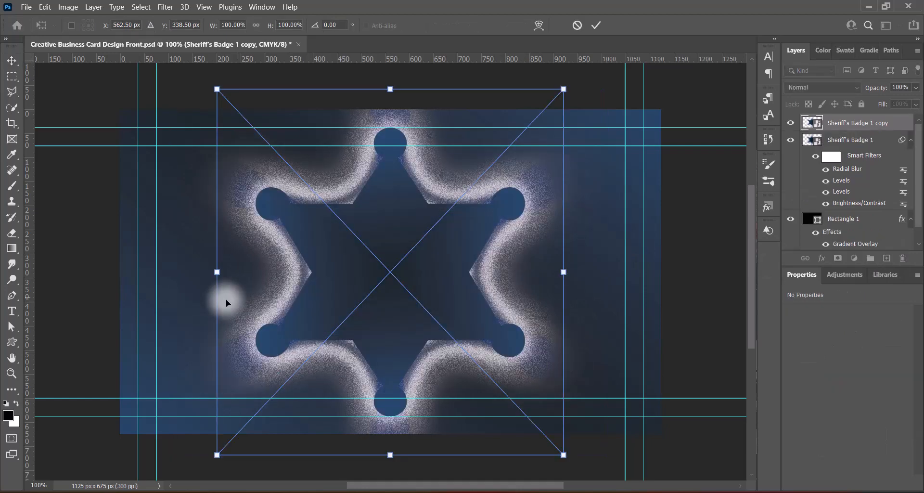
pyautogui.moveTo(215, 273); pyautogui.dragTo(172, 272)
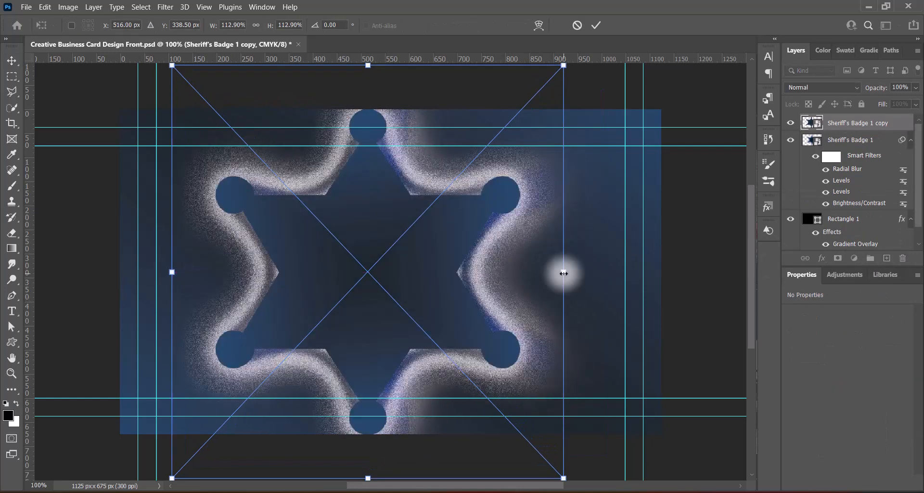
pyautogui.moveTo(391, 273); pyautogui.dragTo(413, 272)
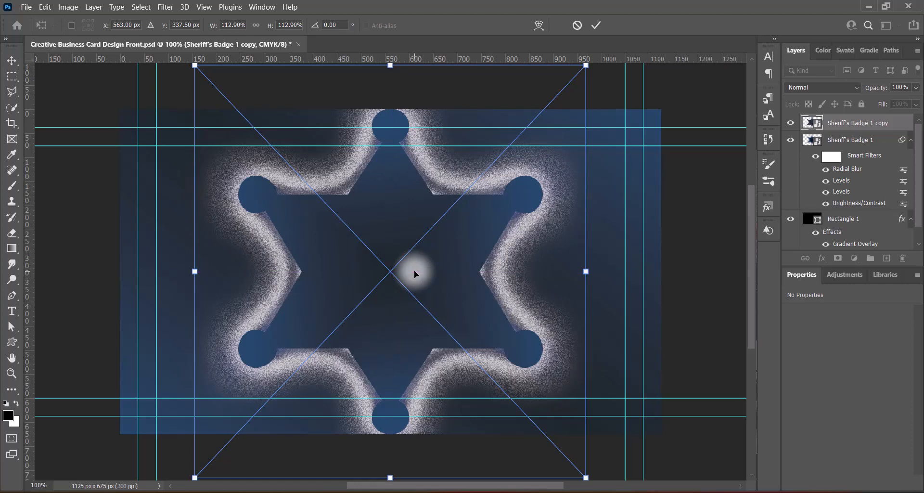
pyautogui.press('Return')
# - Apply another Radial Blur to the enlarged badge copy with amount 100, Zoom method and Best quality
pyautogui.click(165, 7)
pyautogui.moveTo(202, 149)
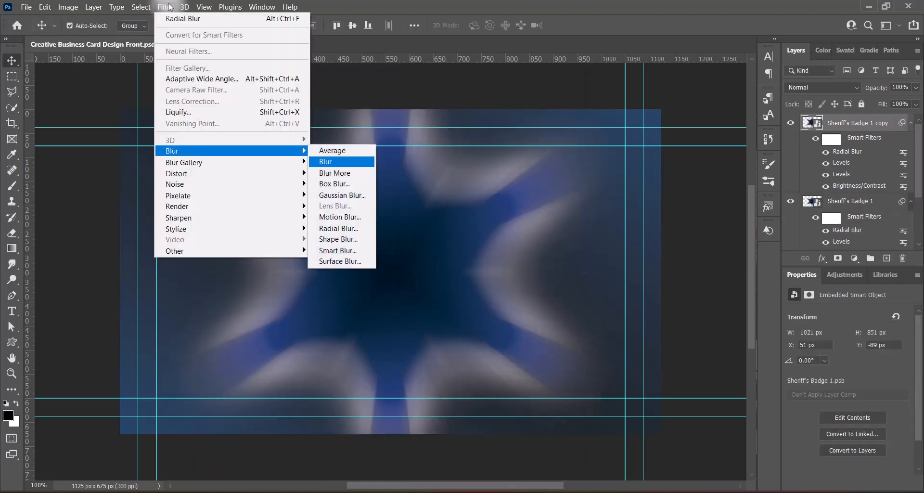
pyautogui.click(339, 229)
pyautogui.click(709, 116)
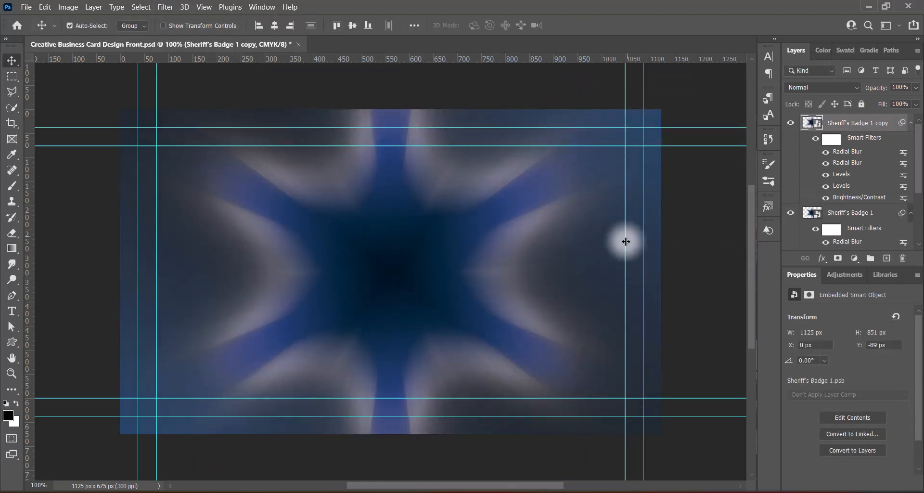
# - Duplicate the badge copy and enlarge the new copy to about 150%, centred on the card
pyautogui.moveTo(868, 123); pyautogui.dragTo(885, 260)
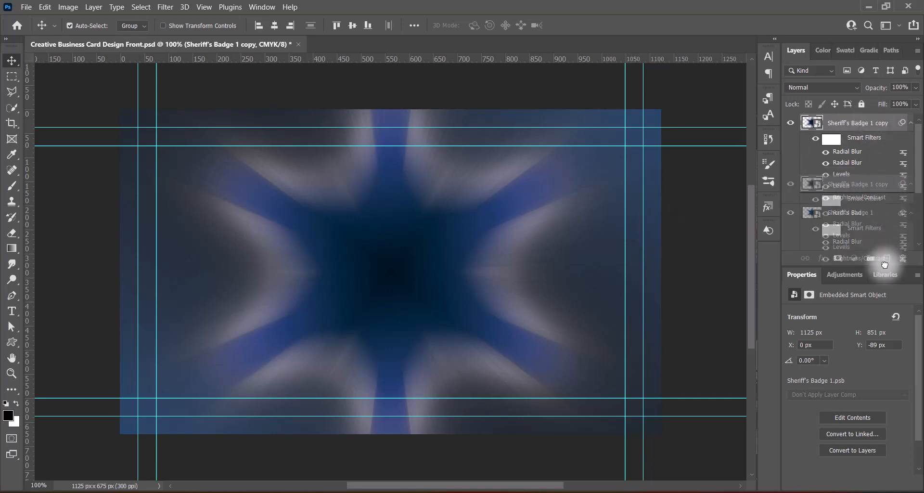
pyautogui.hotkey('ctrl', 't')
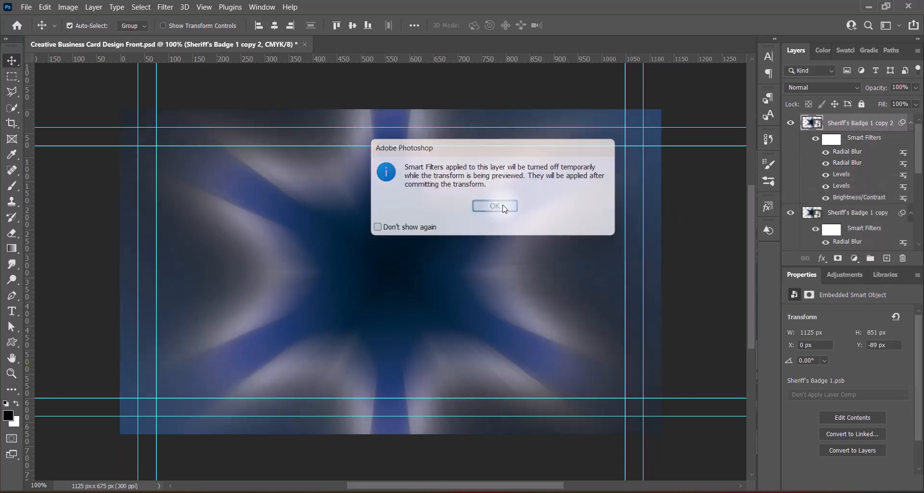
pyautogui.press('Return')
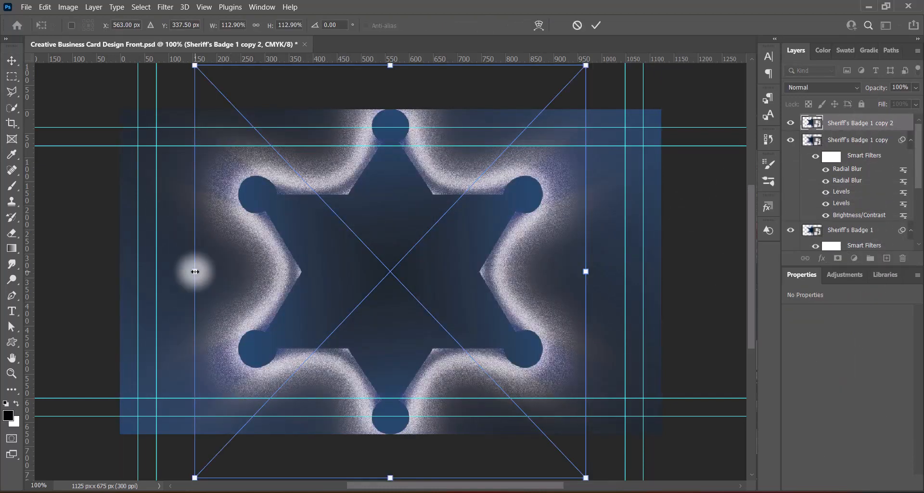
pyautogui.moveTo(195, 272); pyautogui.dragTo(132, 271)
pyautogui.moveTo(586, 271); pyautogui.dragTo(649, 271)
pyautogui.moveTo(433, 278)
pyautogui.mouseDown()
pyautogui.moveTo(422, 278)
pyautogui.moveTo(434, 276)
pyautogui.mouseUp()
pyautogui.press('Return')
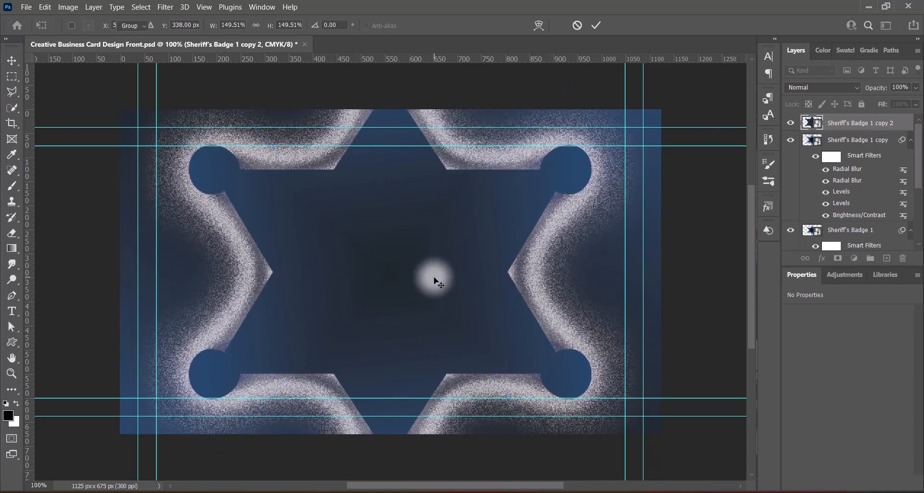
# - Apply another Radial Blur to the second badge copy with amount 100, Zoom method and Best quality
pyautogui.click(168, 9)
pyautogui.moveTo(257, 150)
pyautogui.click(345, 230)
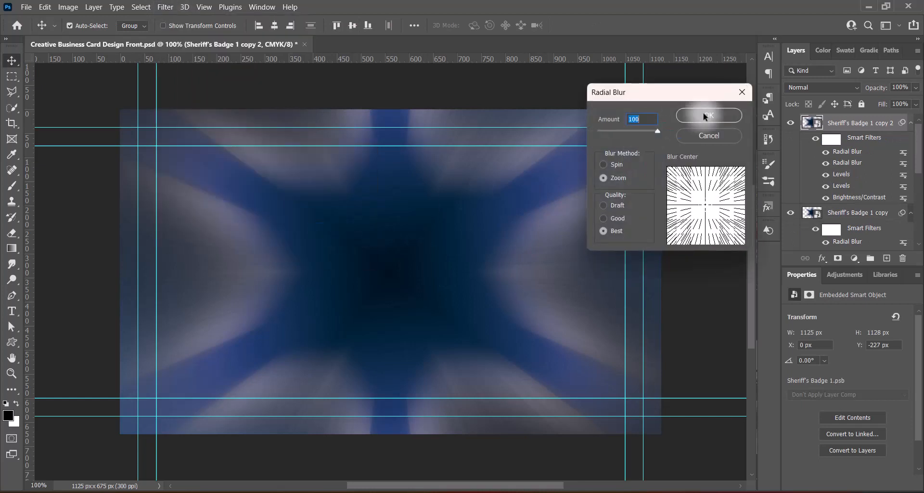
pyautogui.click(703, 116)
# - Reorder the badge layers with the original on top, the first copy below it and the second copy underneath, and save the document
pyautogui.moveTo(917, 147); pyautogui.dragTo(919, 182)
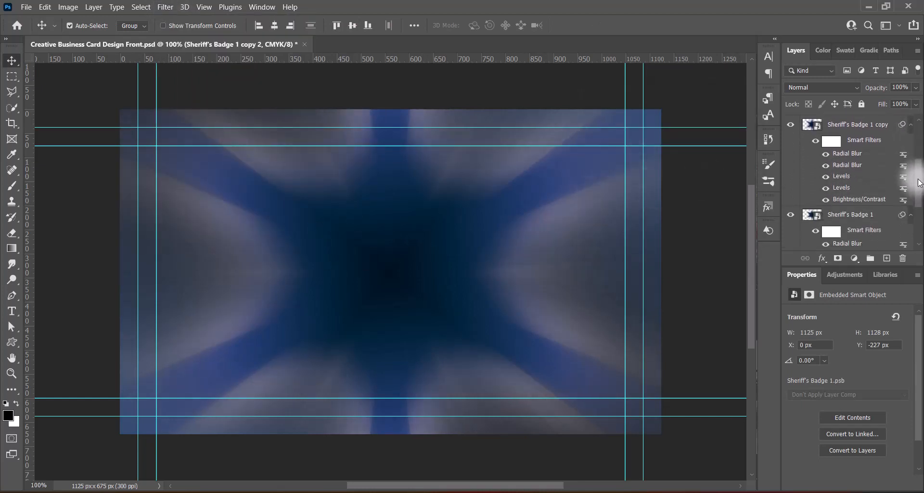
pyautogui.moveTo(851, 220); pyautogui.dragTo(856, 120)
pyautogui.moveTo(919, 153)
pyautogui.mouseDown()
pyautogui.moveTo(919, 180)
pyautogui.moveTo(918, 156)
pyautogui.mouseUp()
pyautogui.click(864, 227)
pyautogui.moveTo(883, 207); pyautogui.dragTo(836, 155)
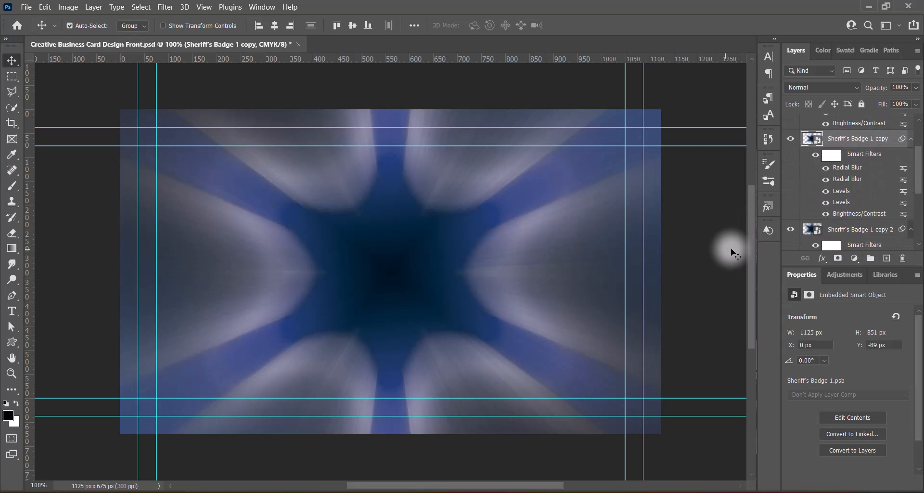
pyautogui.hotkey('ctrl', 's')
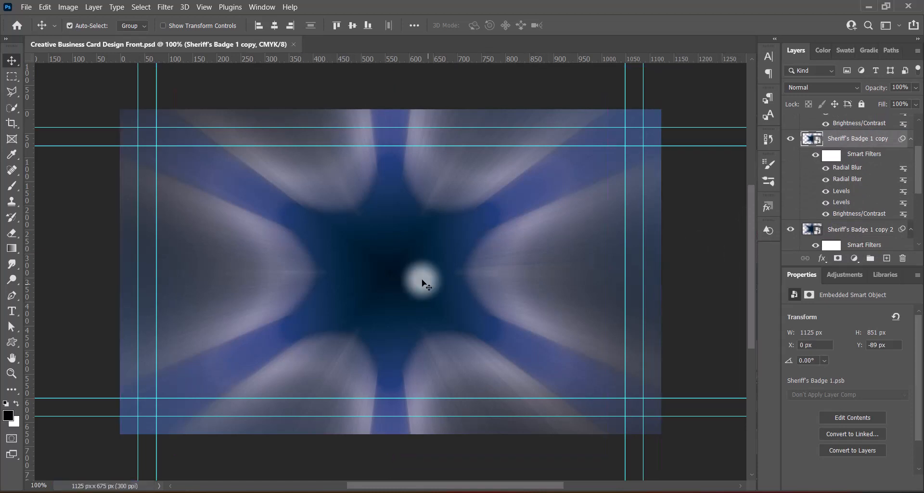
# - Try different blending modes on the Sheriff's Badge 1 layer and settle on Color Dodge
pyautogui.scroll(3, 857, 183)
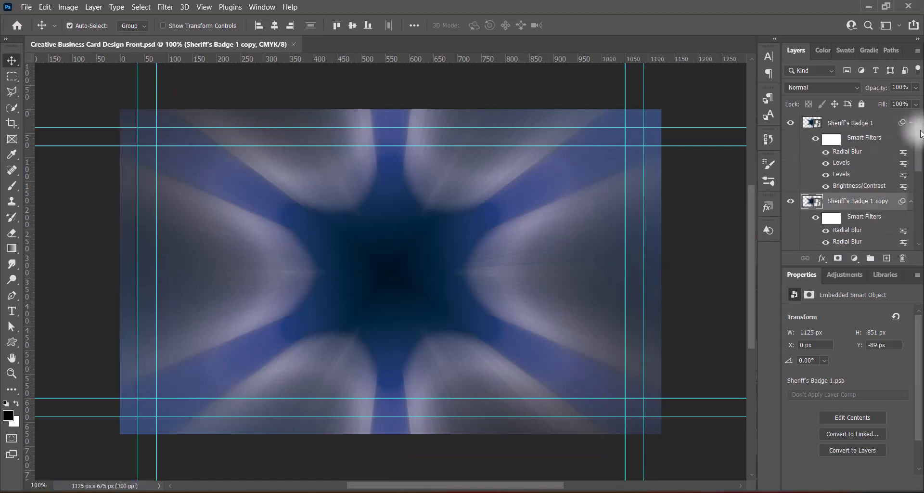
pyautogui.click(856, 124)
pyautogui.click(821, 87)
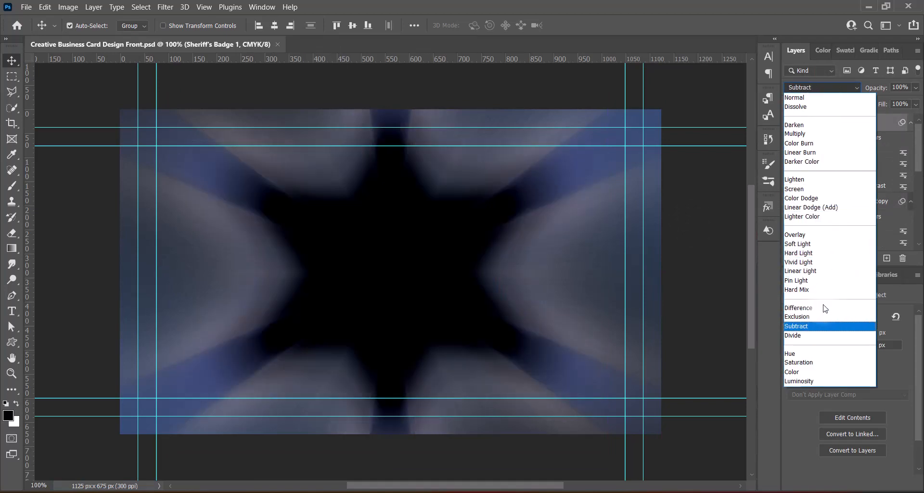
pyautogui.press('Up')
pyautogui.press('Down')
pyautogui.press('Down')
pyautogui.press('Up')
pyautogui.press('Up')
pyautogui.press('Up')
pyautogui.press('Up')
pyautogui.press('Up')
pyautogui.press('Up')
pyautogui.press('Up')
pyautogui.press('Up')
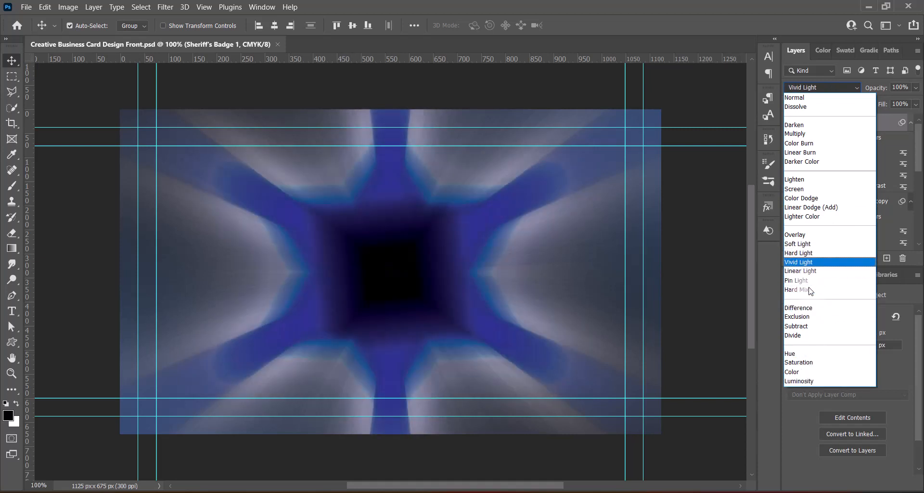
pyautogui.press('Up')
pyautogui.press('Up')
pyautogui.press('Up')
pyautogui.press('Up')
pyautogui.press('Up')
pyautogui.press('Up')
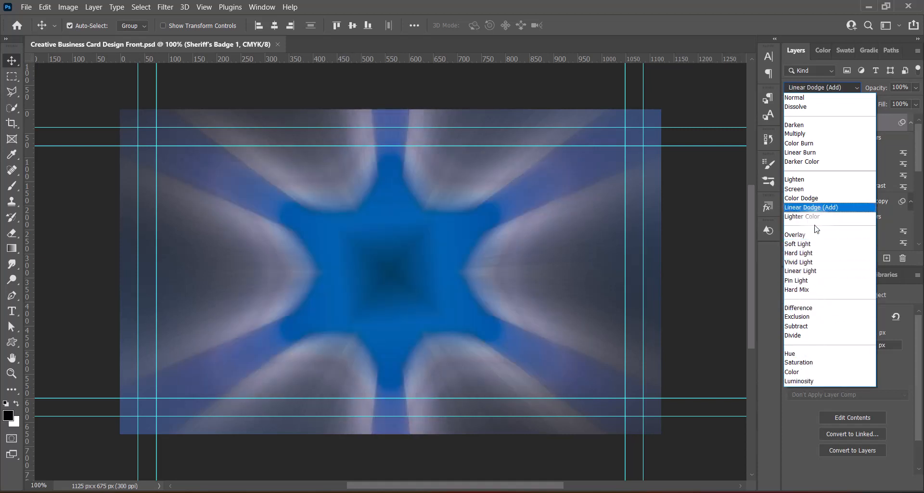
pyautogui.press('Down')
pyautogui.click(710, 318)
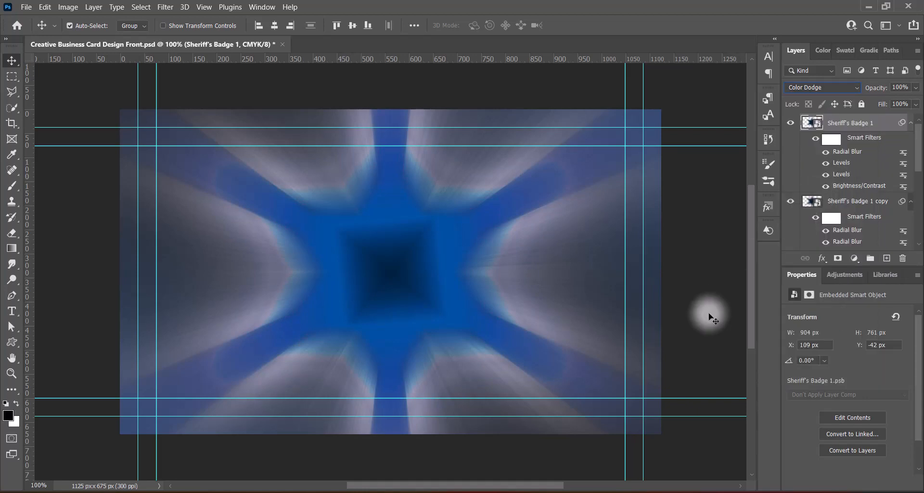
# - Try different blending modes on the Sheriff's Badge 1 copy layer, settle on Color Dodge and deselect the layer
pyautogui.scroll(-2, 874, 166)
pyautogui.click(823, 88)
pyautogui.press('Down')
pyautogui.press('Down')
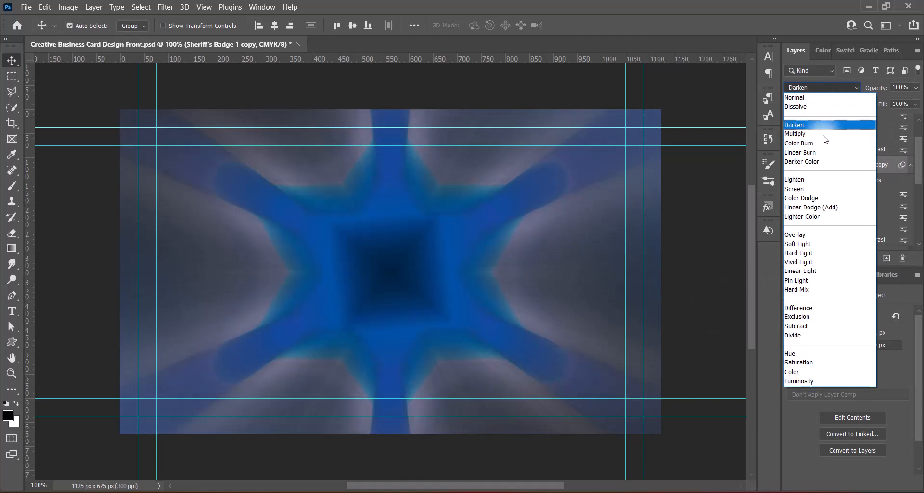
pyautogui.press('Down')
pyautogui.press('Down')
pyautogui.press('Down')
pyautogui.press('Down')
pyautogui.press('Down')
pyautogui.press('Down')
pyautogui.press('Down')
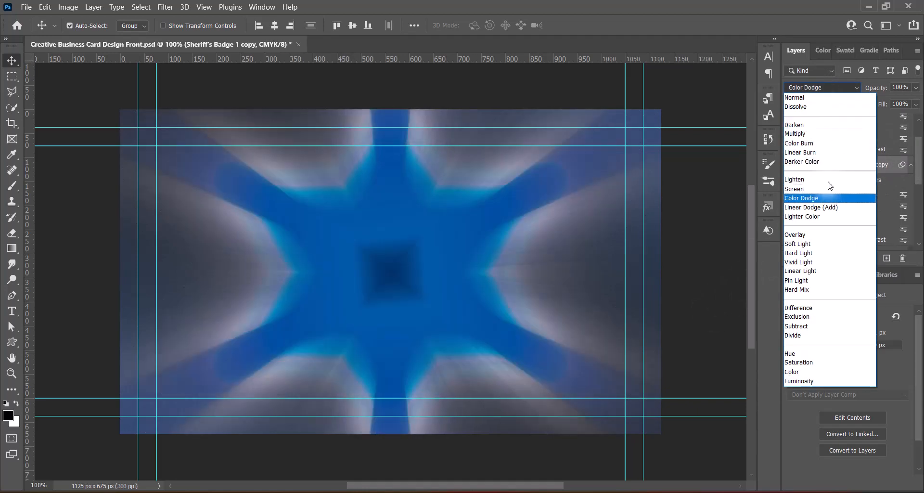
pyautogui.press('Down')
pyautogui.press('Down')
pyautogui.press('Down')
pyautogui.press('Down')
pyautogui.press('Down')
pyautogui.press('Down')
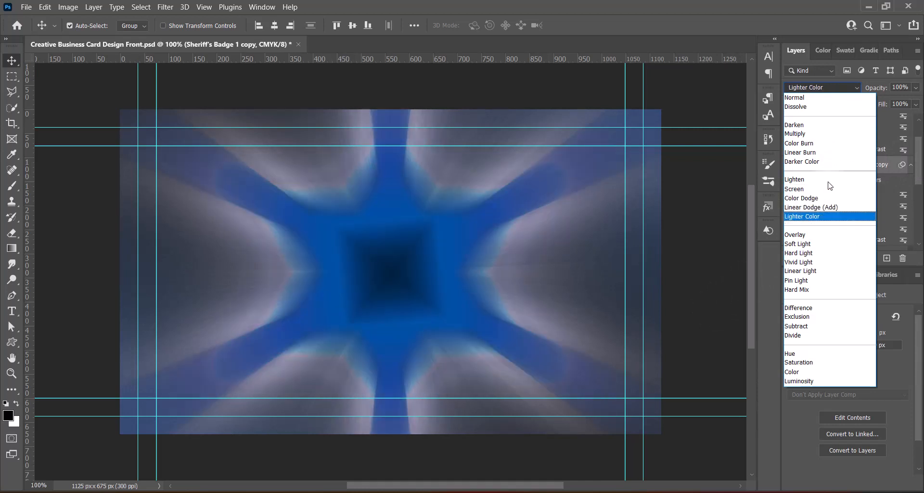
pyautogui.press('Down')
pyautogui.press('Down')
pyautogui.press('Down')
pyautogui.press('Down')
pyautogui.press('Down')
pyautogui.press('Down')
pyautogui.press('Down')
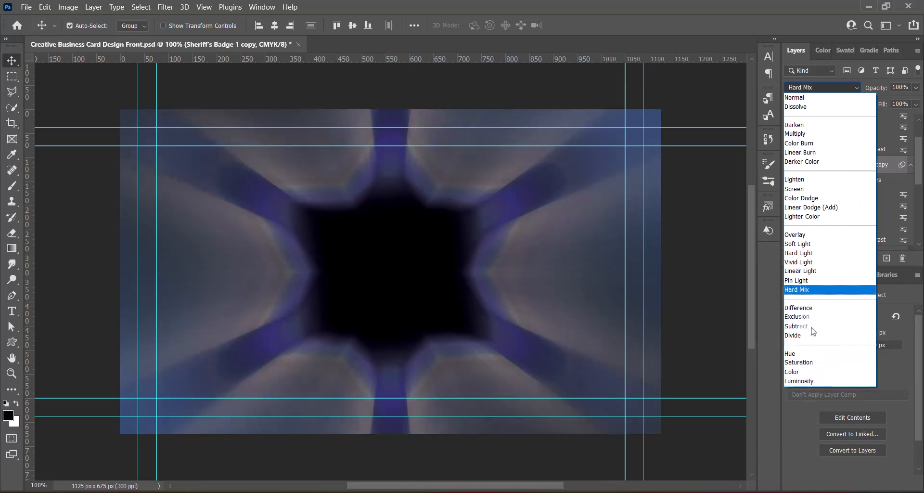
pyautogui.press('Up')
pyautogui.press('Up')
pyautogui.press('Up')
pyautogui.press('Down')
pyautogui.press('Up')
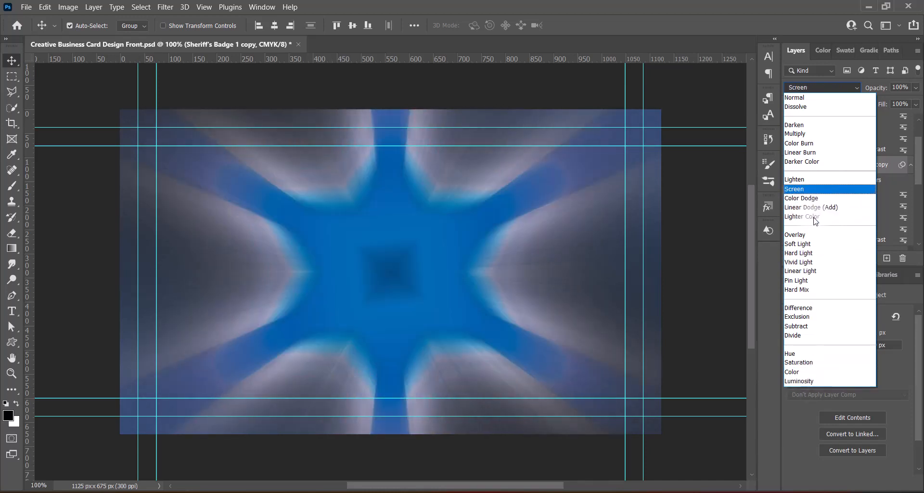
pyautogui.press('Up')
pyautogui.press('Down')
pyautogui.press('Down')
pyautogui.press('Up')
pyautogui.press('Down')
pyautogui.press('Return')
pyautogui.click(717, 278)
pyautogui.click(708, 283)
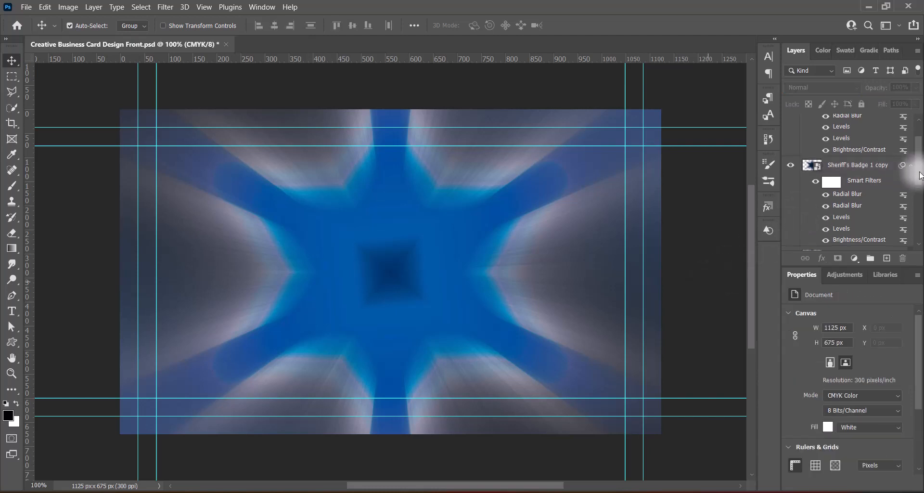
# - Compare other blending modes on the Sheriff's Badge 1 copy layer and return it to Color Dodge
pyautogui.moveTo(919, 167)
pyautogui.mouseDown()
pyautogui.moveTo(910, 206)
pyautogui.moveTo(915, 200)
pyautogui.moveTo(901, 208)
pyautogui.moveTo(921, 192)
pyautogui.moveTo(917, 160)
pyautogui.moveTo(912, 174)
pyautogui.mouseUp()
pyautogui.click(878, 182)
pyautogui.click(886, 198)
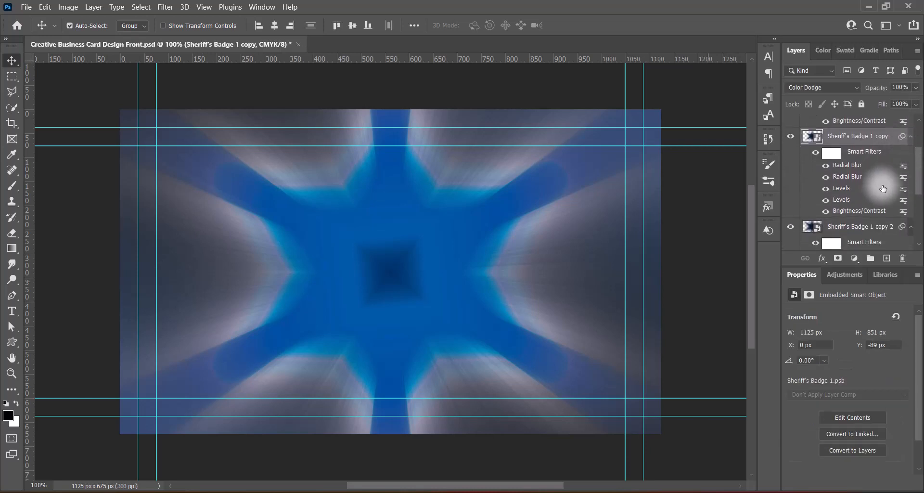
pyautogui.scroll(3, 882, 158)
pyautogui.click(883, 126)
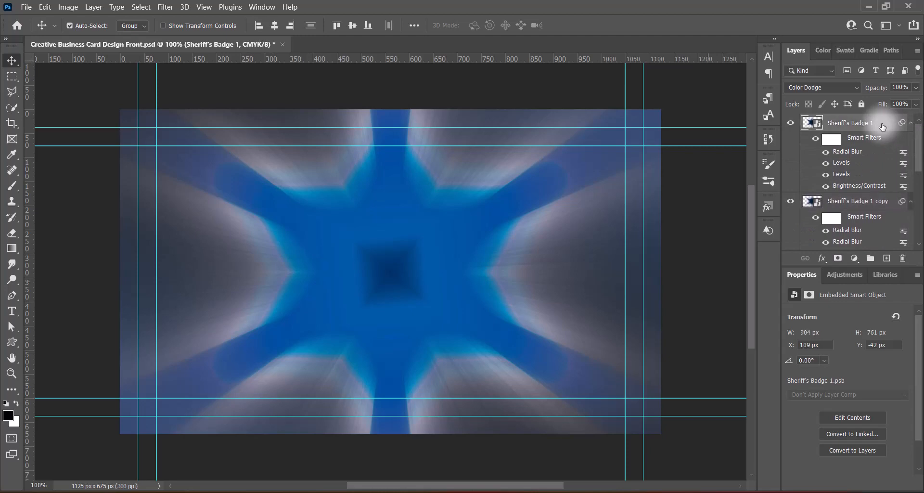
pyautogui.click(865, 203)
pyautogui.click(822, 87)
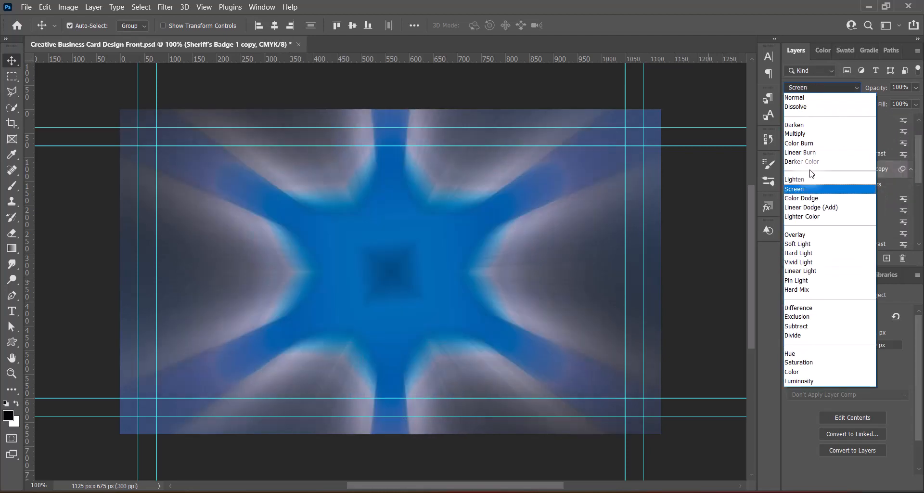
pyautogui.press('Down')
pyautogui.press('Down')
pyautogui.press('Down')
pyautogui.press('Up')
pyautogui.press('Up')
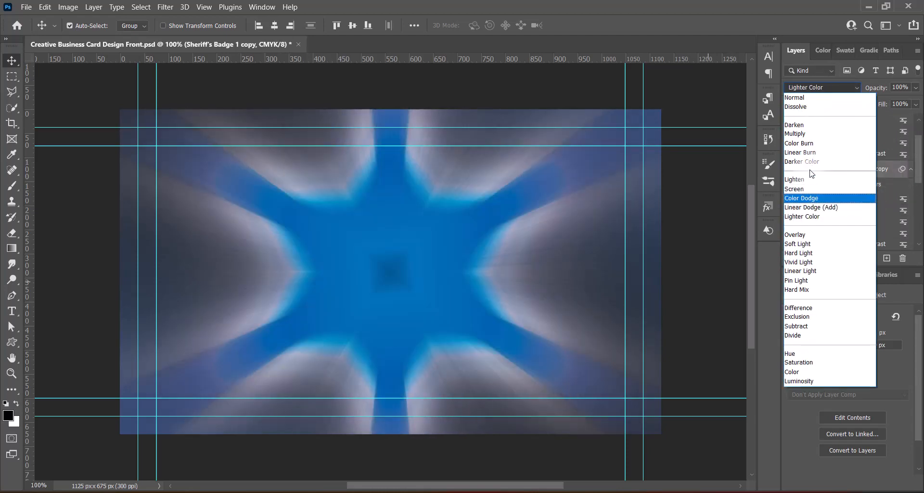
pyautogui.press('Up')
pyautogui.click(814, 198)
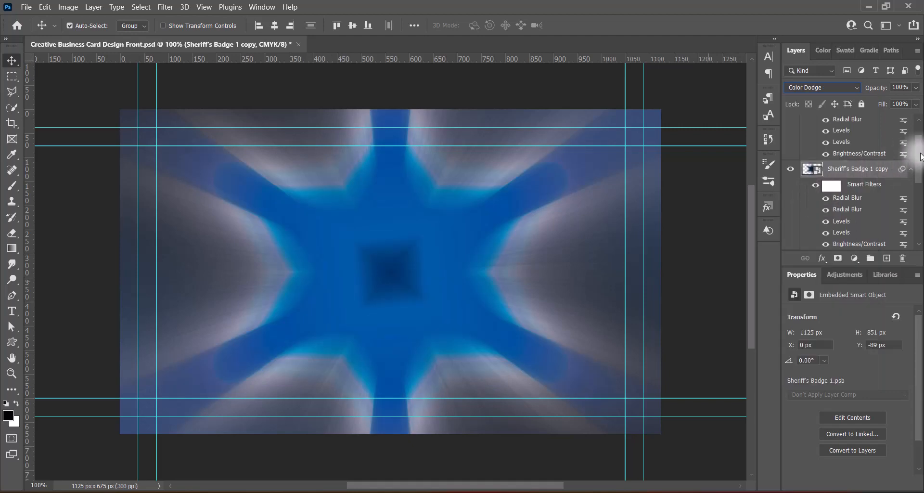
# - Try a range of blending modes on the Sheriff's Badge 1 layer and apply Linear Dodge (Add)
pyautogui.scroll(2, 920, 156)
pyautogui.click(866, 121)
pyautogui.click(821, 87)
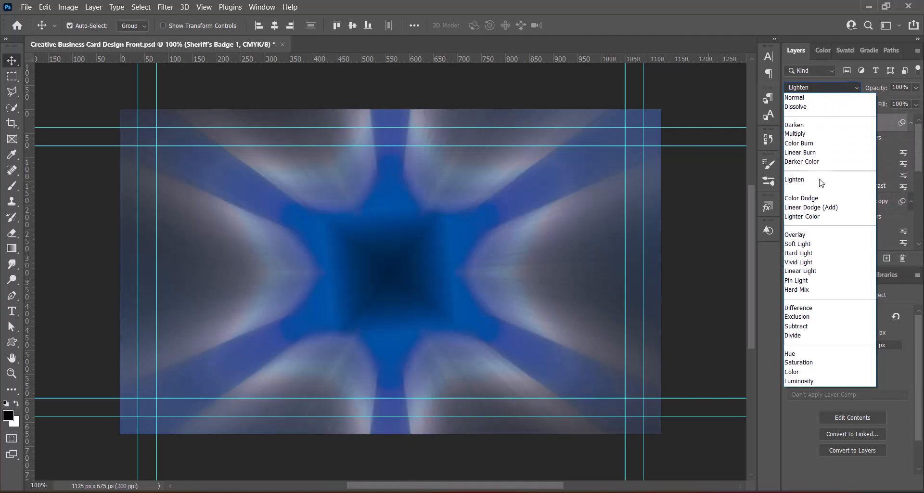
pyautogui.press('Down')
pyautogui.press('Down')
pyautogui.press('Down')
pyautogui.press('Down')
pyautogui.press('Down')
pyautogui.press('Down')
pyautogui.press('Down')
pyautogui.press('Down')
pyautogui.press('Down')
pyautogui.press('Down')
pyautogui.press('Down')
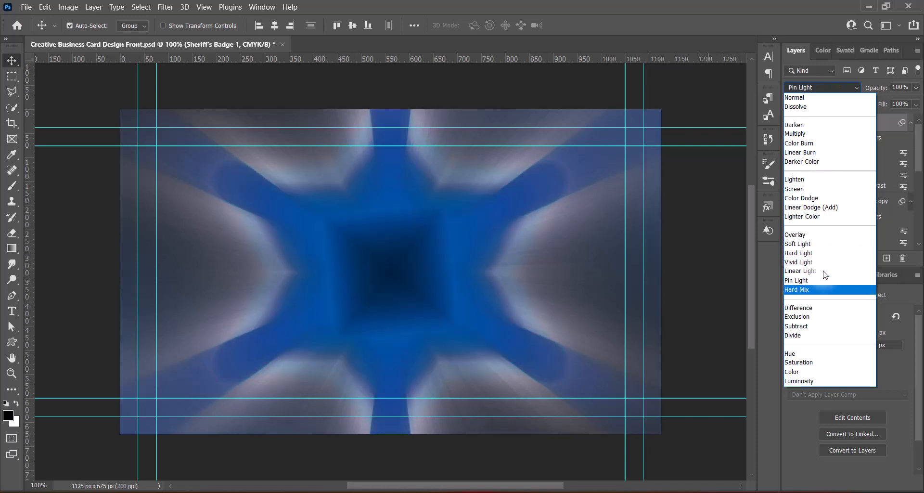
pyautogui.press('Down')
pyautogui.press('Down')
pyautogui.press('Down')
pyautogui.press('Down')
pyautogui.press('Down')
pyautogui.press('Down')
pyautogui.press('Down')
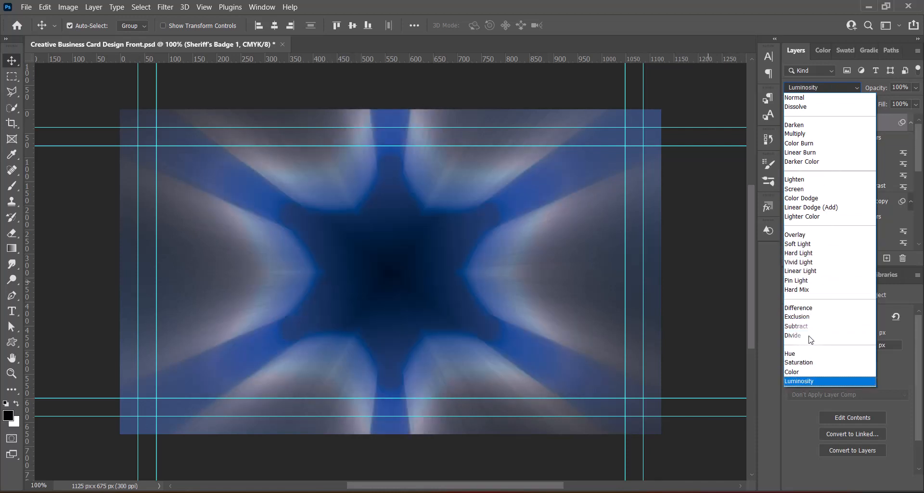
pyautogui.press('Up')
pyautogui.press('Up')
pyautogui.press('Up')
pyautogui.press('Up')
pyautogui.press('Up')
pyautogui.press('Up')
pyautogui.press('Up')
pyautogui.press('Up')
pyautogui.press('Up')
pyautogui.press('Up')
pyautogui.press('Up')
pyautogui.press('Up')
pyautogui.press('Up')
pyautogui.press('Up')
pyautogui.press('Up')
pyautogui.press('Up')
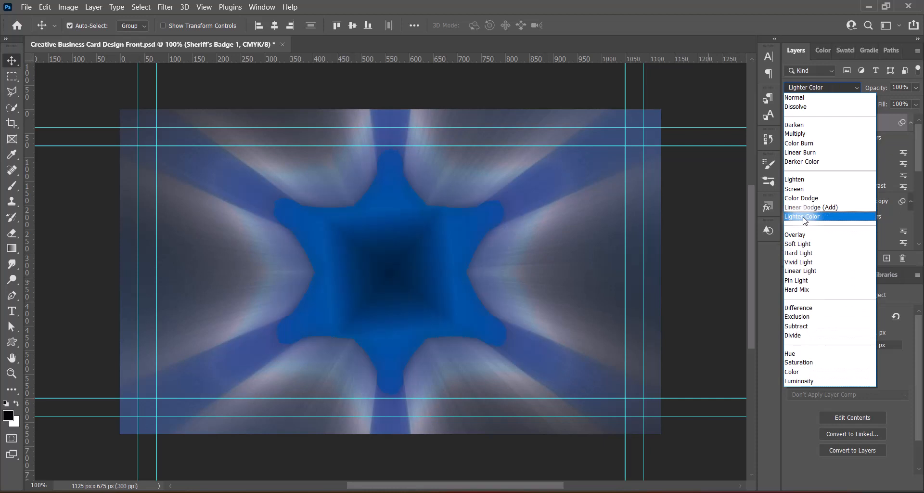
pyautogui.press('Down')
pyautogui.press('Down')
pyautogui.press('Up')
pyautogui.press('Up')
pyautogui.press('Up')
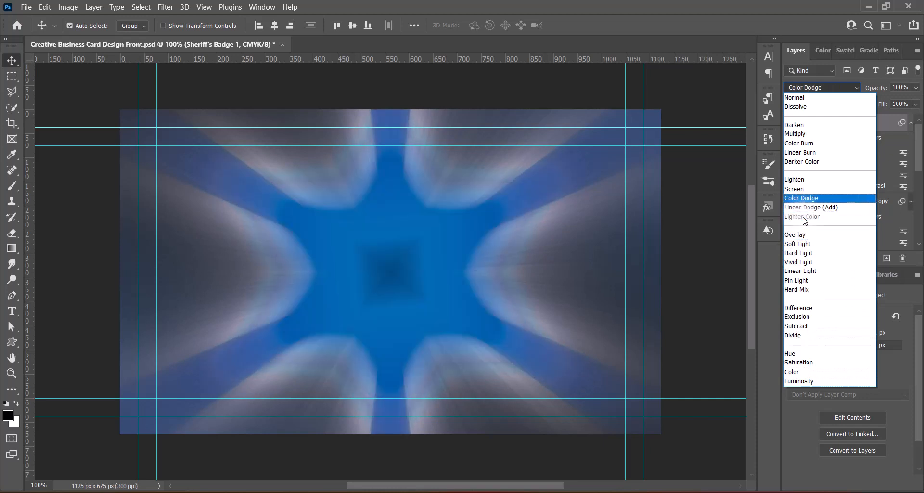
pyautogui.press('Up')
pyautogui.press('Down')
pyautogui.press('Down')
pyautogui.press('Up')
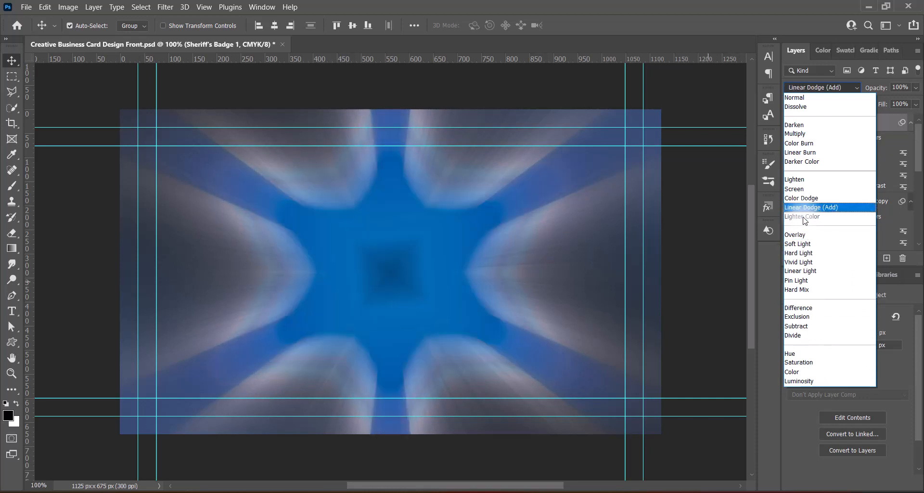
pyautogui.press('Down')
pyautogui.press('Up')
pyautogui.press('Return')
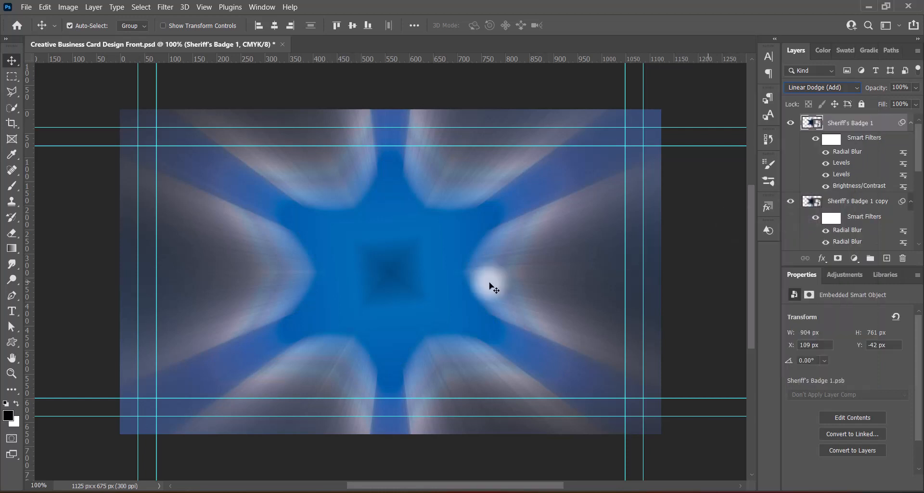
# - Compare Hue/Saturation presets on the Sheriff's Badge 1 layer and apply the Sepia preset
pyautogui.click(68, 6)
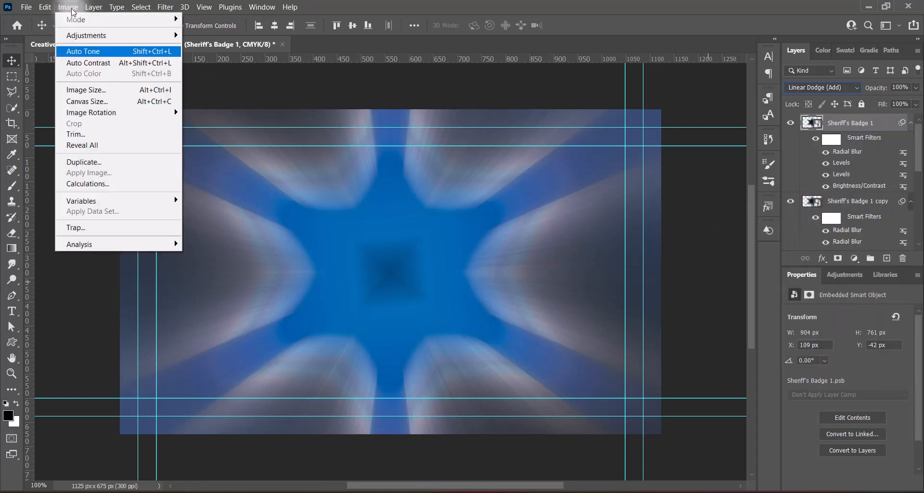
pyautogui.moveTo(84, 34)
pyautogui.click(237, 96)
pyautogui.click(475, 100)
pyautogui.click(400, 200)
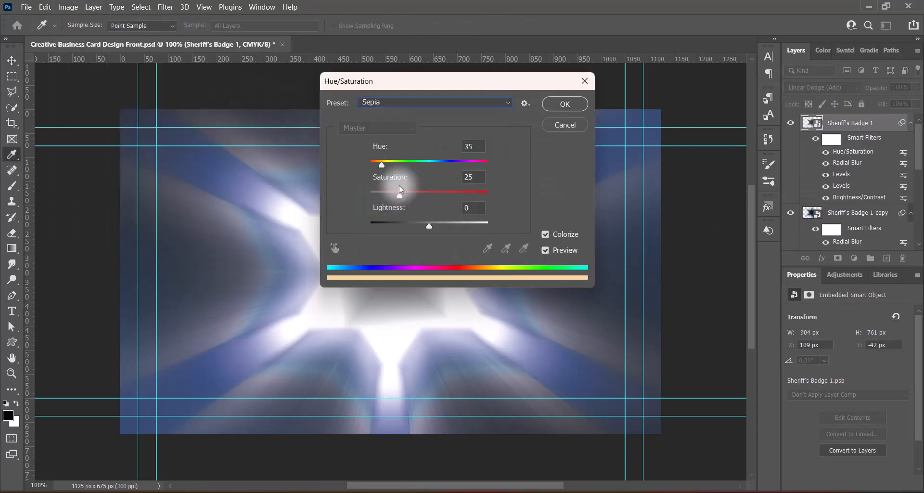
pyautogui.moveTo(473, 83); pyautogui.dragTo(681, 70)
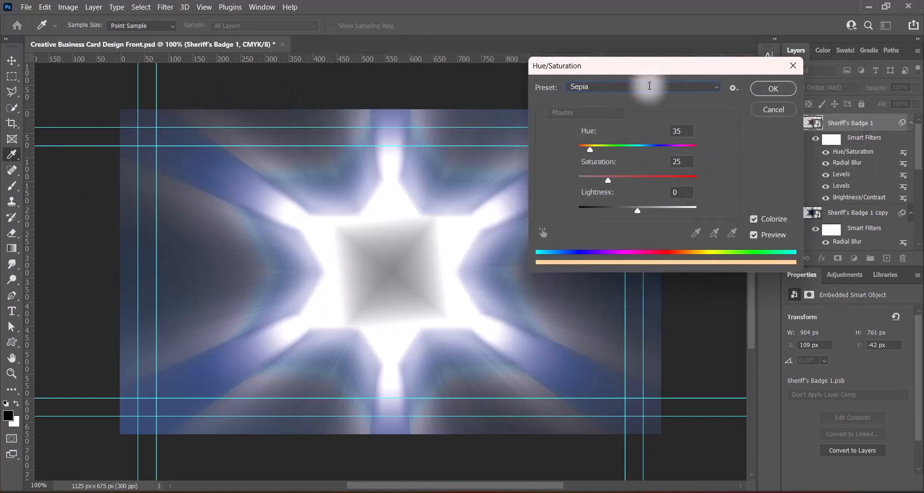
pyautogui.click(649, 86)
pyautogui.click(590, 152)
pyautogui.click(611, 87)
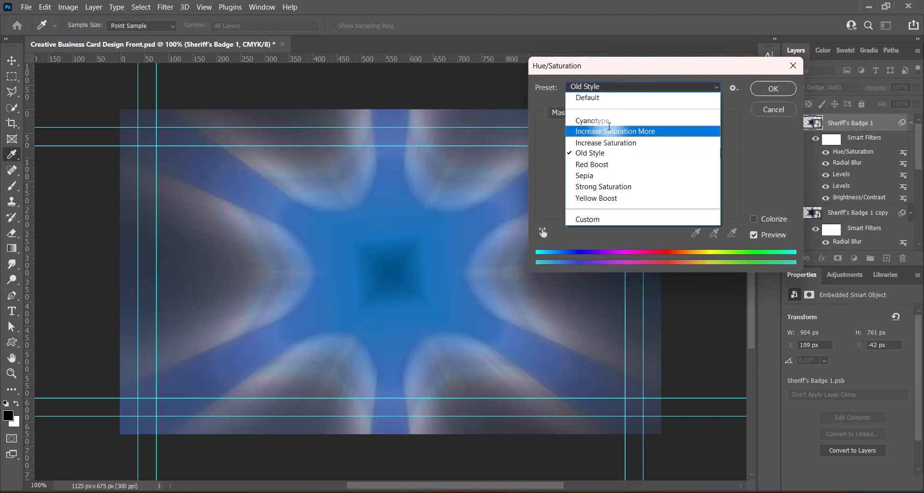
pyautogui.click(589, 186)
pyautogui.click(640, 86)
pyautogui.click(591, 175)
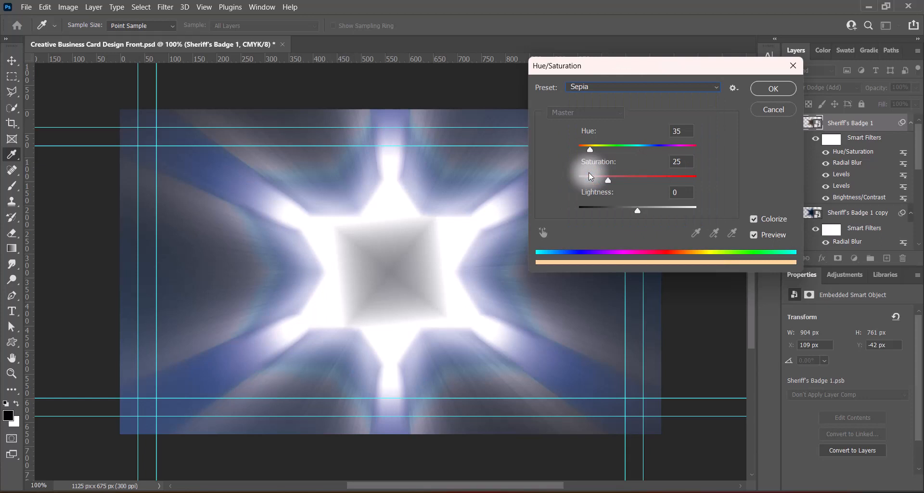
pyautogui.click(765, 90)
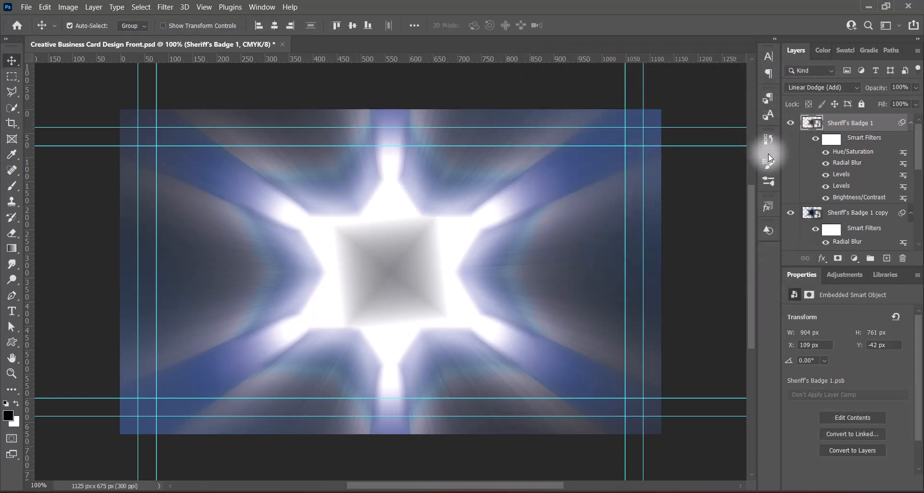
# - Set the blending mode of the Sheriff's Badge 1 layer to Hard Light
pyautogui.click(850, 87)
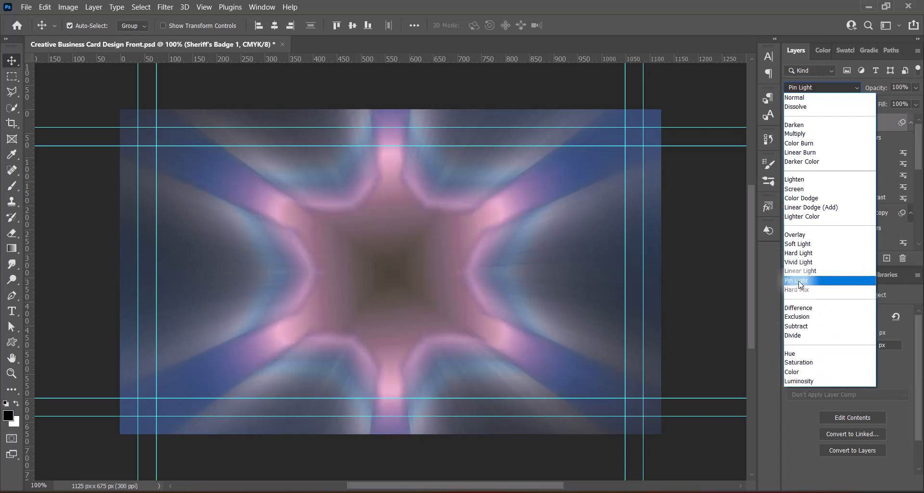
pyautogui.press('Up')
pyautogui.press('Up')
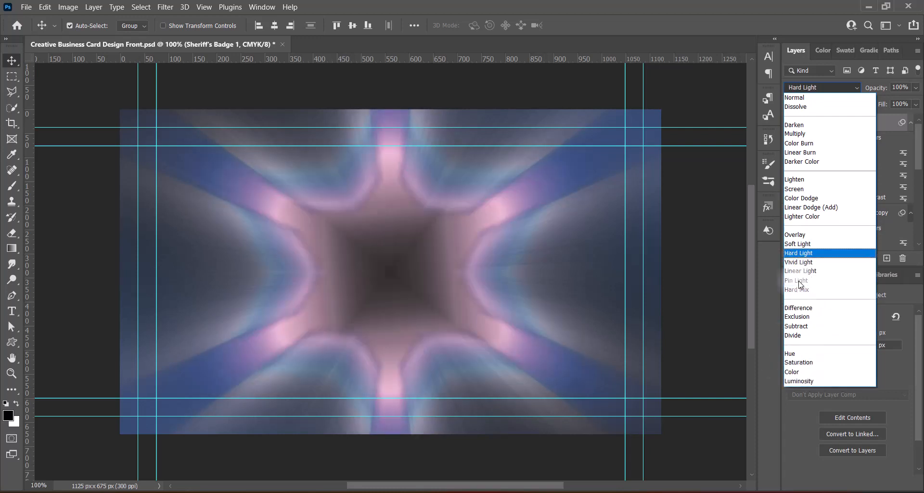
pyautogui.click(813, 254)
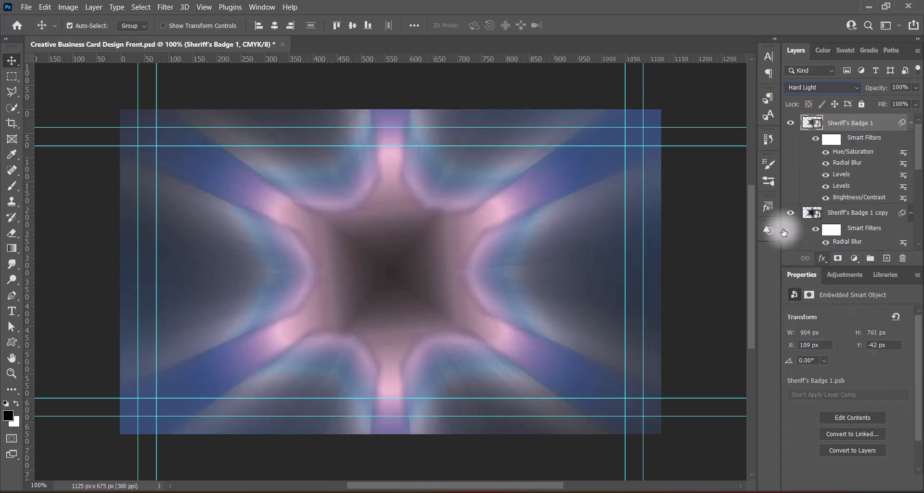
# - Try the Increase Contrast 3 Levels preset on the Sheriff's Badge 1 layer and undo it
pyautogui.click(69, 7)
pyautogui.moveTo(86, 35)
pyautogui.click(207, 46)
pyautogui.click(453, 99)
pyautogui.click(420, 165)
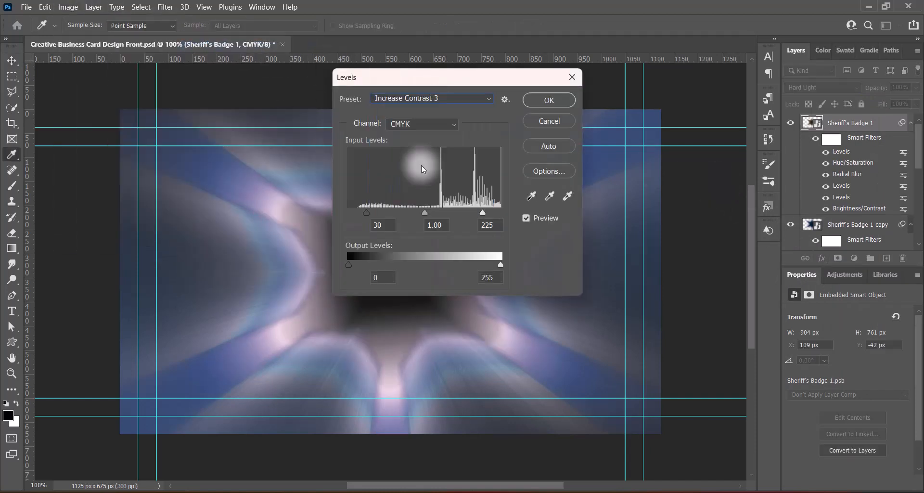
pyautogui.click(544, 103)
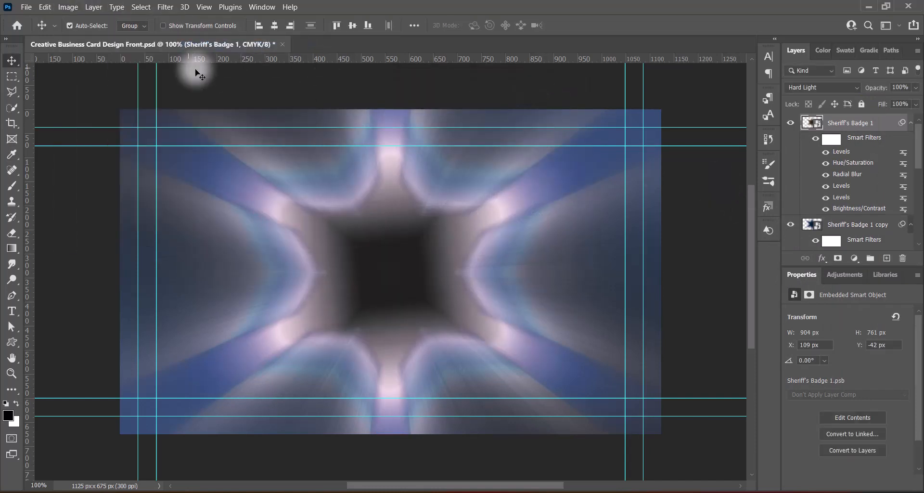
pyautogui.hotkey('ctrl', 'z')
# - Apply a Levels adjustment with the Increase Contrast 1 preset to the Sheriff's Badge 1 layer and save the document
pyautogui.click(69, 7)
pyautogui.click(207, 46)
pyautogui.click(453, 100)
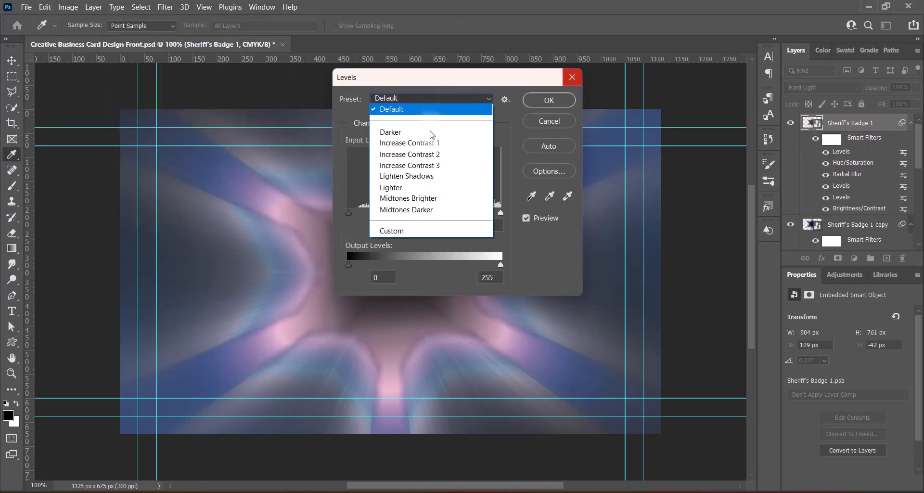
pyautogui.click(421, 146)
pyautogui.click(544, 100)
pyautogui.click(681, 140)
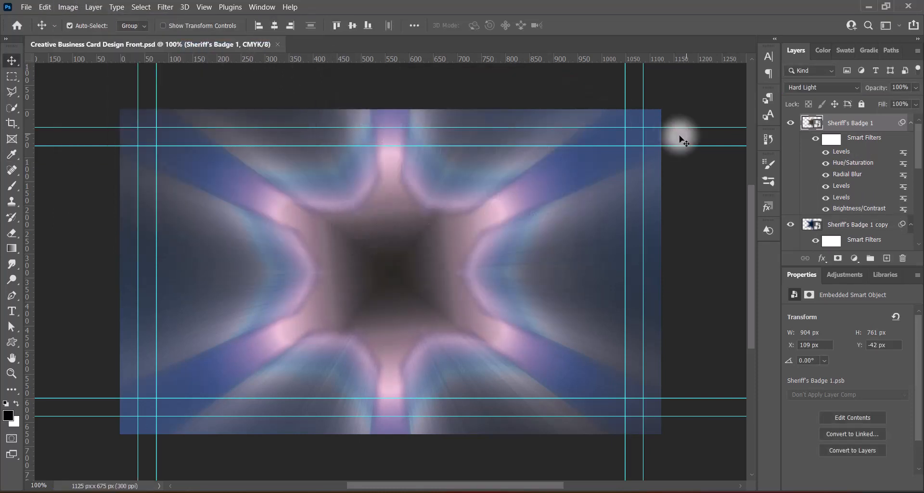
# - Paste the copied golden silk texture as a new top layer and move it near the card's centre
pyautogui.press('ctrl')
pyautogui.hotkey('ctrl', 'v')
pyautogui.moveTo(473, 255); pyautogui.dragTo(456, 256)
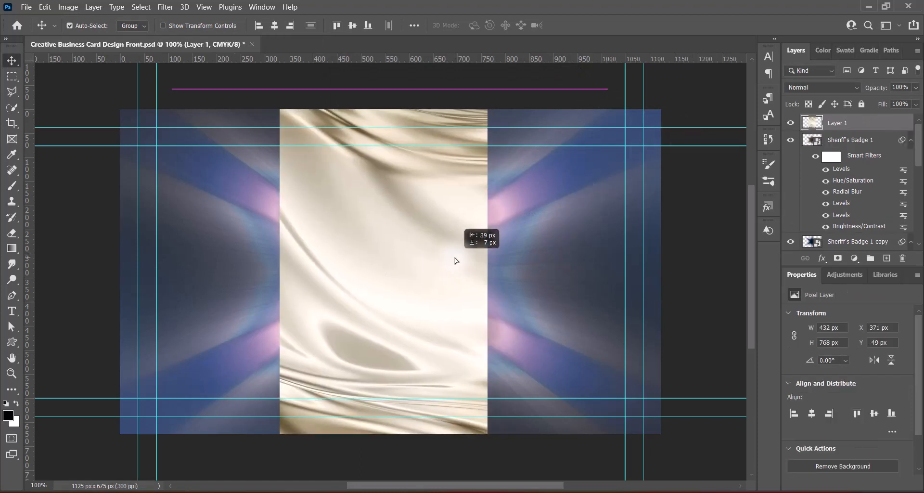
# - Rotate the pasted silk texture 90° clockwise and flip it vertically with Free Transform
pyautogui.hotkey('ctrl', 't')
pyautogui.rightClick(447, 246)
pyautogui.click(481, 438)
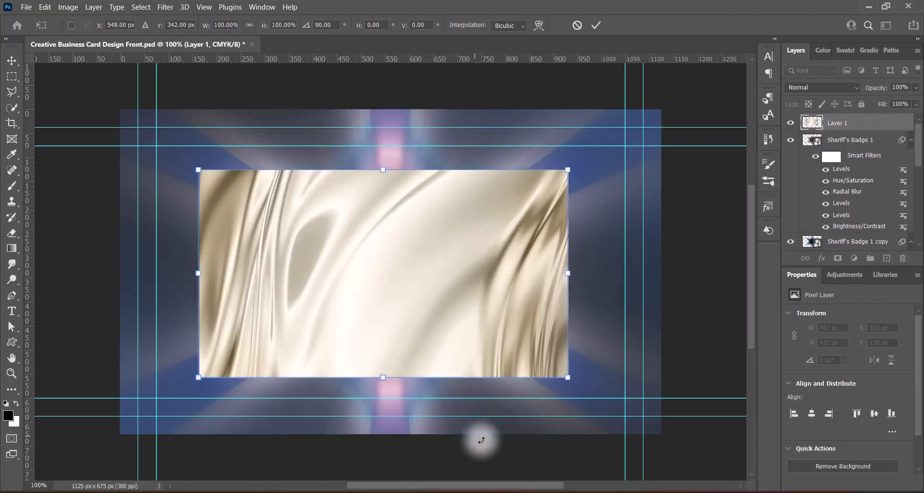
pyautogui.rightClick(384, 312)
pyautogui.click(399, 308)
# - Scale the silk texture to about 1225 by 689 px, position it to cover the whole card and commit the transform
pyautogui.moveTo(383, 169); pyautogui.dragTo(383, 109)
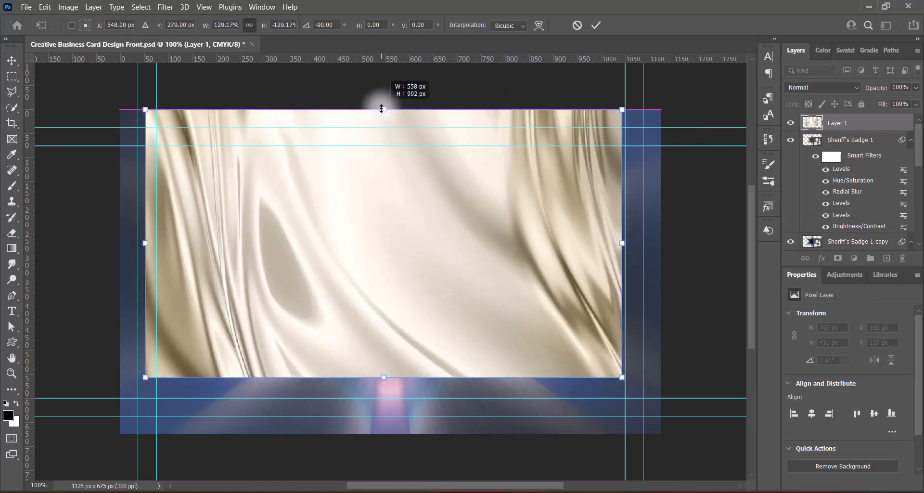
pyautogui.moveTo(383, 377); pyautogui.dragTo(384, 441)
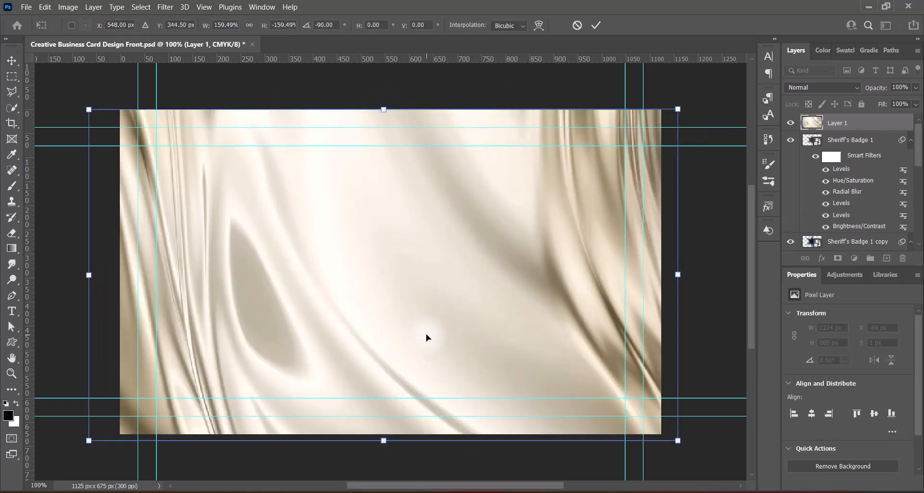
pyautogui.moveTo(426, 337)
pyautogui.mouseDown()
pyautogui.moveTo(421, 348)
pyautogui.moveTo(438, 321)
pyautogui.moveTo(435, 334)
pyautogui.mouseUp()
pyautogui.press('Return')
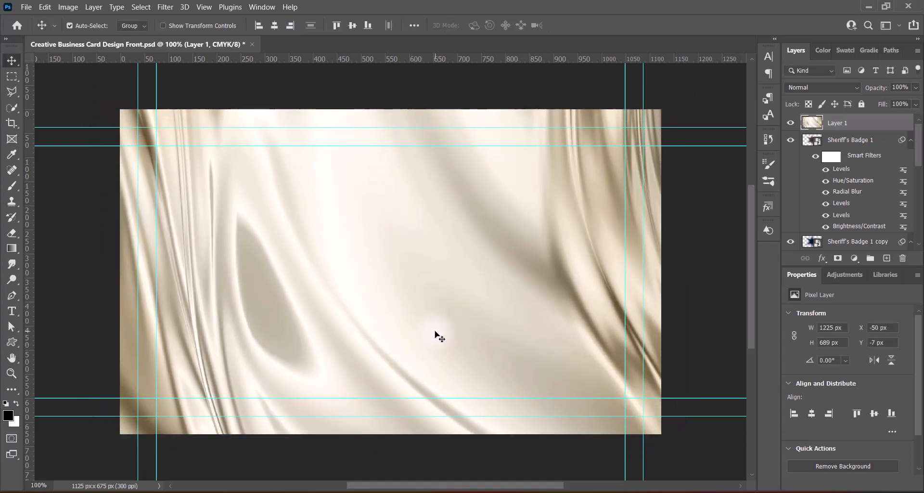
# - Apply a Hue/Saturation adjustment with the Red Boost preset to the silk texture layer
pyautogui.click(68, 6)
pyautogui.moveTo(81, 35)
pyautogui.click(222, 93)
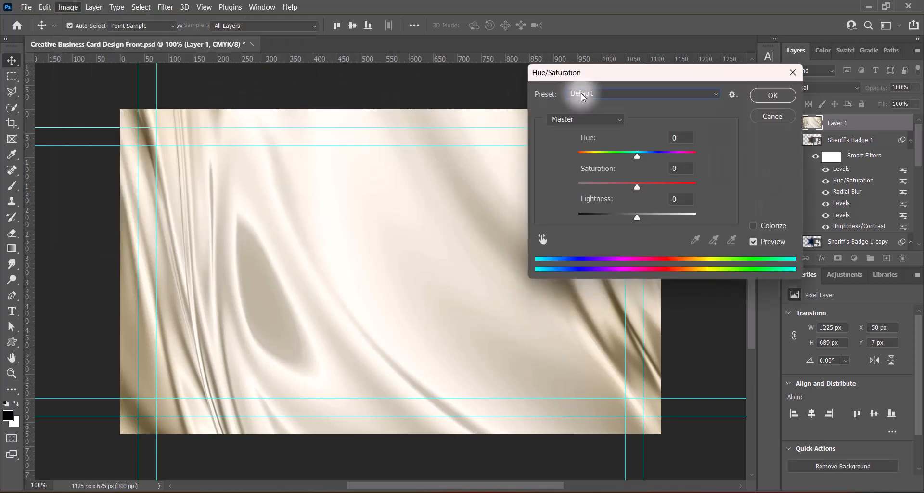
pyautogui.click(585, 93)
pyautogui.click(593, 193)
pyautogui.click(584, 93)
pyautogui.click(597, 171)
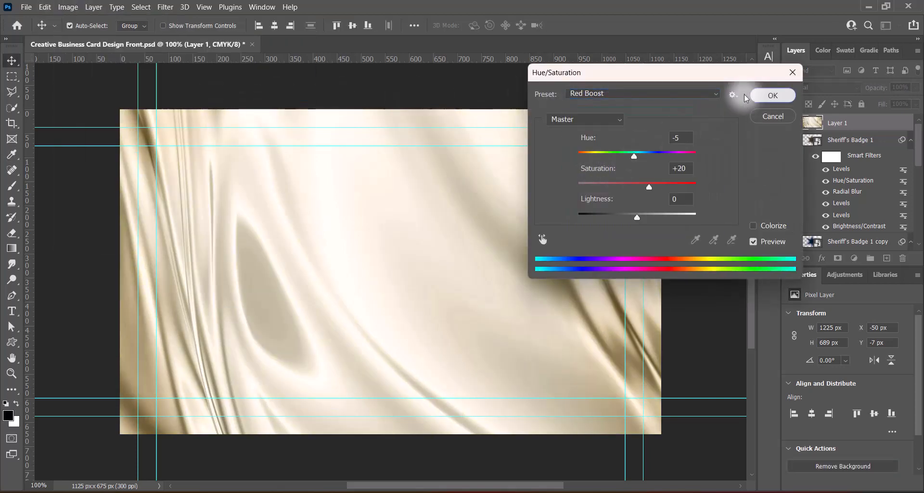
pyautogui.click(772, 95)
# - Apply a Levels adjustment with the Midtones Darker preset to the silk texture layer
pyautogui.click(67, 6)
pyautogui.moveTo(82, 35)
pyautogui.click(222, 46)
pyautogui.click(722, 54)
pyautogui.click(702, 183)
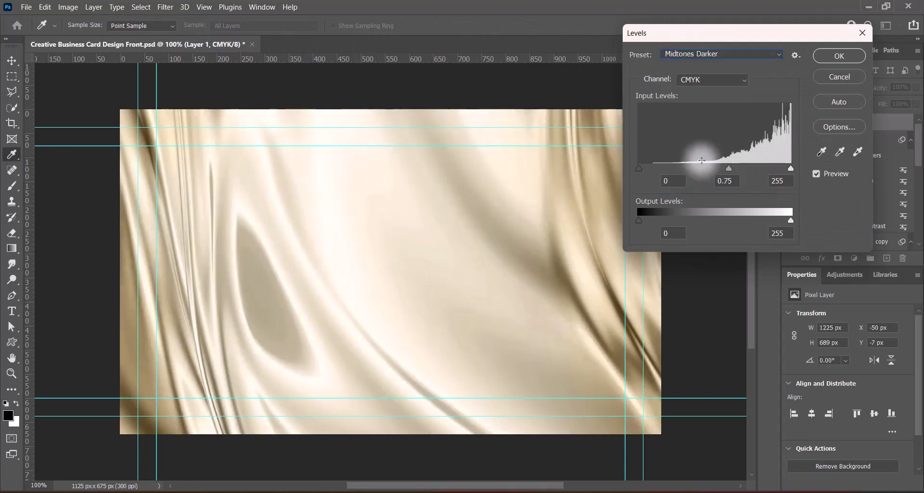
pyautogui.click(832, 56)
# - Apply a second Hue/Saturation adjustment with the Red Boost preset to the silk texture on Layer 1
pyautogui.click(68, 7)
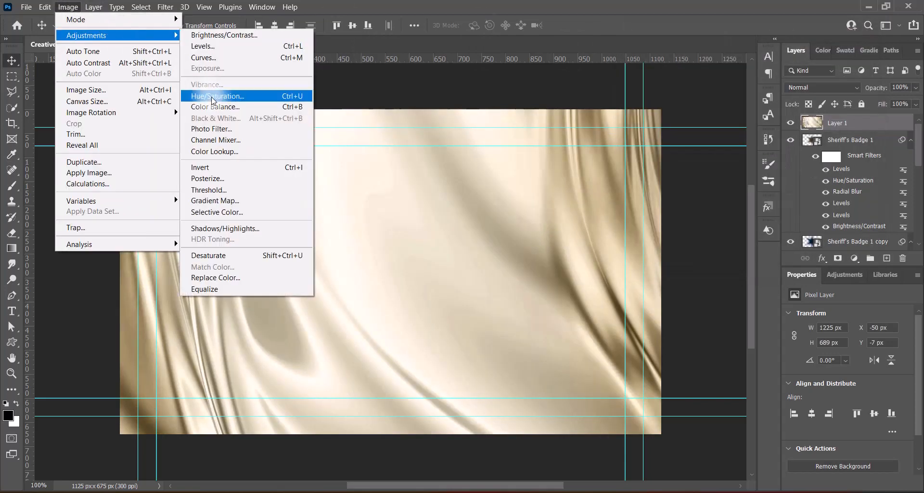
pyautogui.click(212, 97)
pyautogui.click(601, 93)
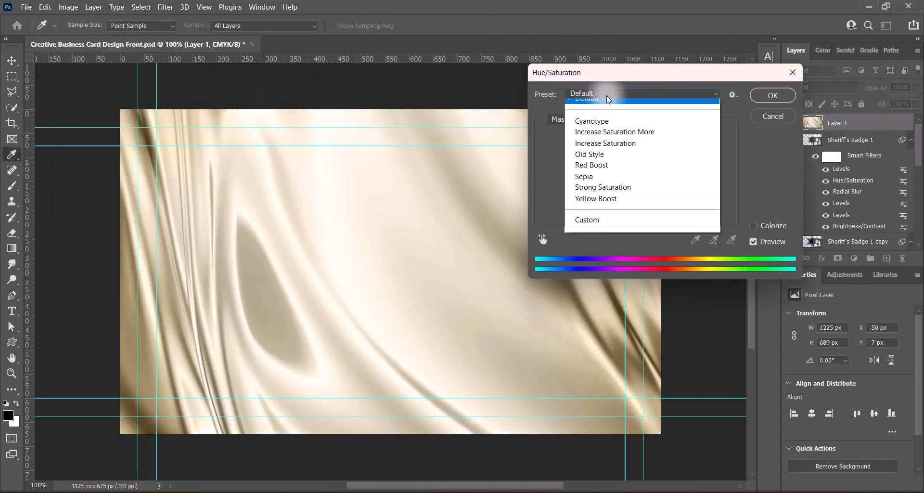
pyautogui.click(601, 171)
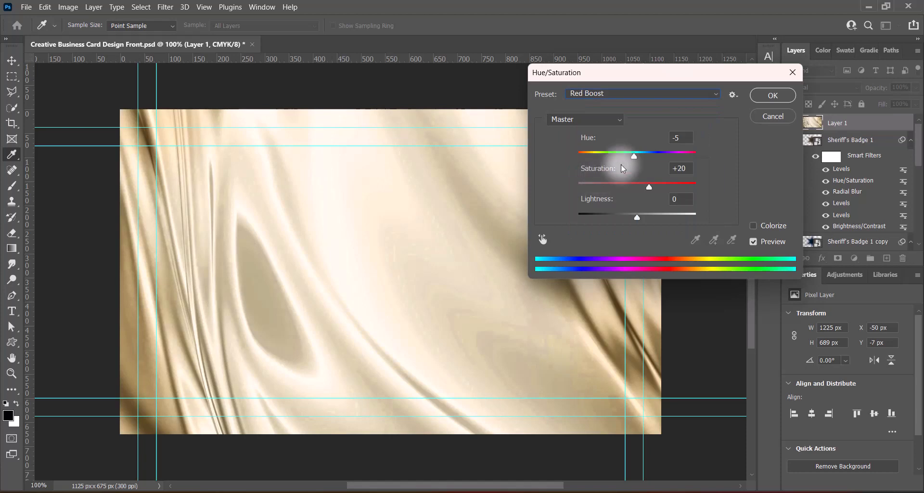
pyautogui.click(774, 95)
# - Try out different blend modes on the silk texture layer and set it to Hard Light
pyautogui.click(808, 87)
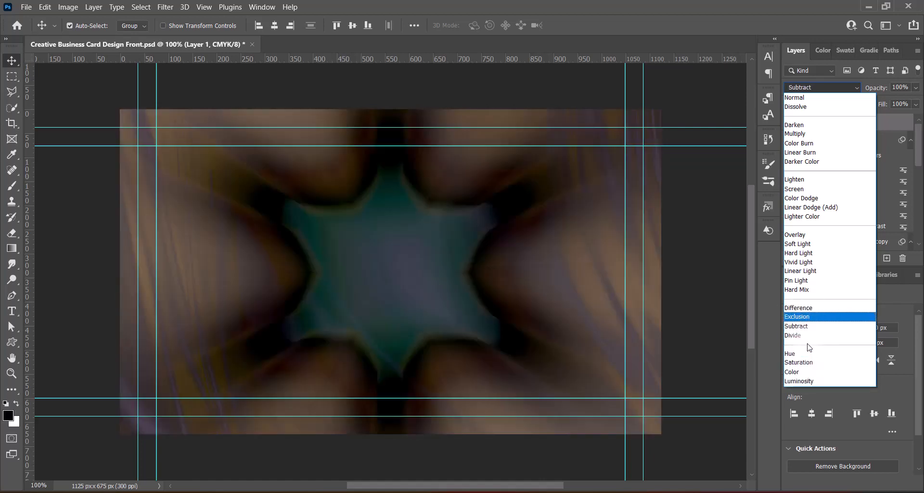
pyautogui.press('Up')
pyautogui.press('Up')
pyautogui.press('Up')
pyautogui.press('Up')
pyautogui.press('Up')
pyautogui.press('Up')
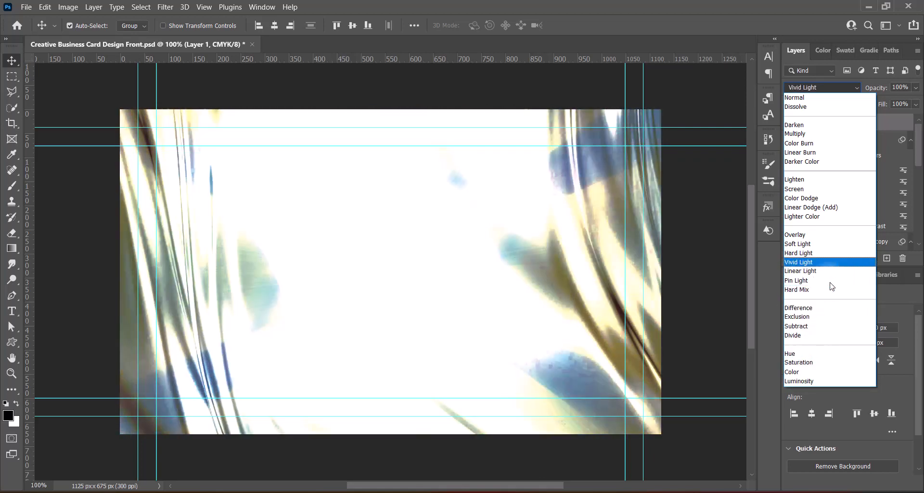
pyautogui.press('Up')
pyautogui.press('Down')
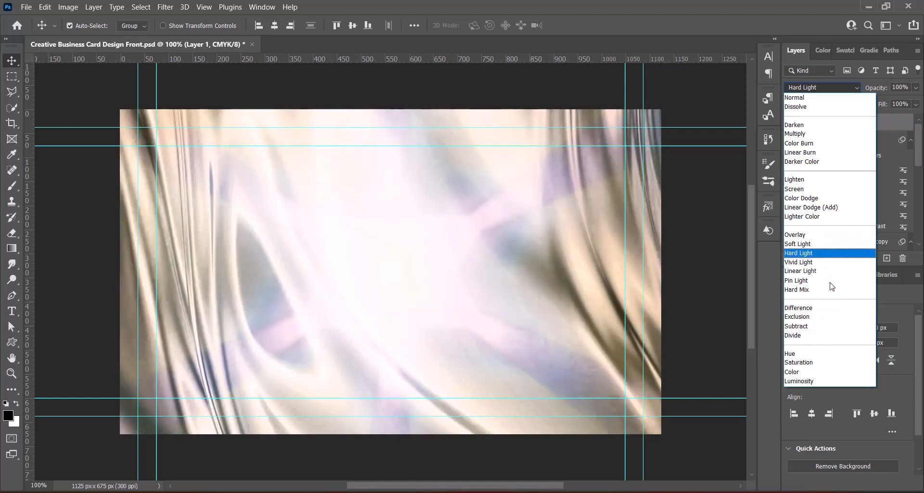
pyautogui.press('Return')
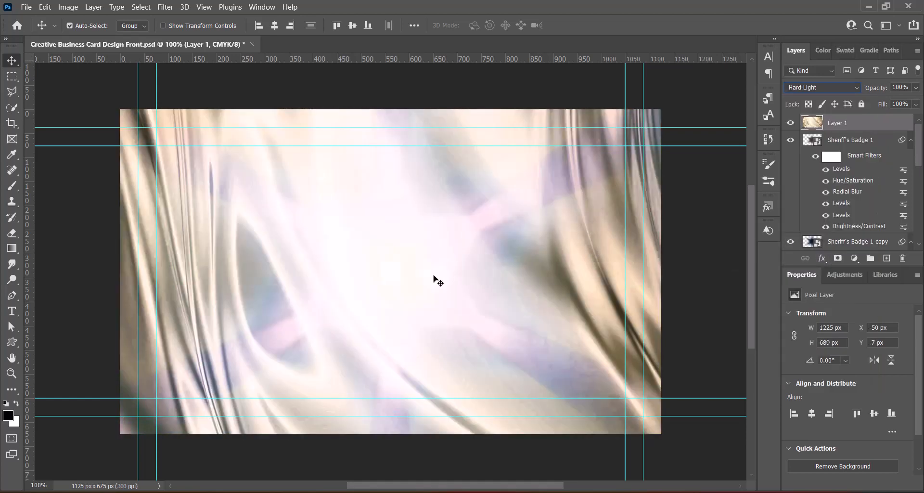
# - Apply a Hue/Saturation adjustment with the Sepia preset to the silk texture layer
pyautogui.click(73, 7)
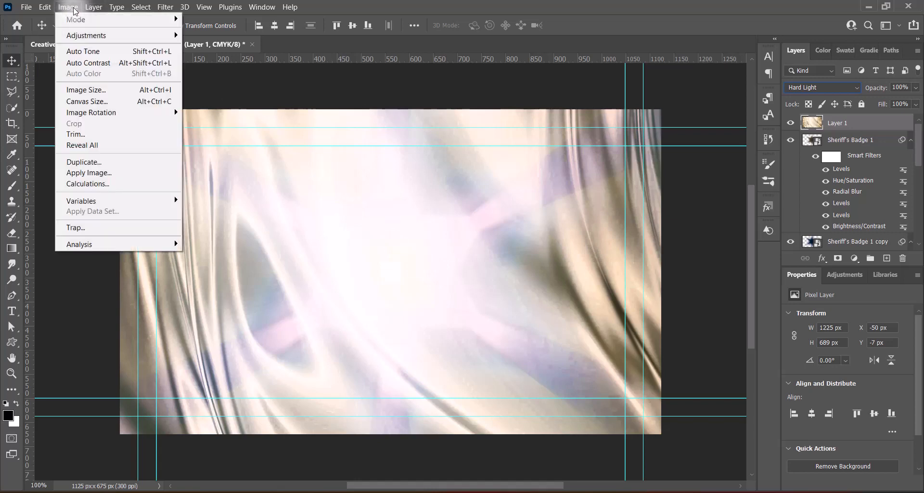
pyautogui.moveTo(86, 30)
pyautogui.click(230, 91)
pyautogui.click(593, 94)
pyautogui.click(594, 186)
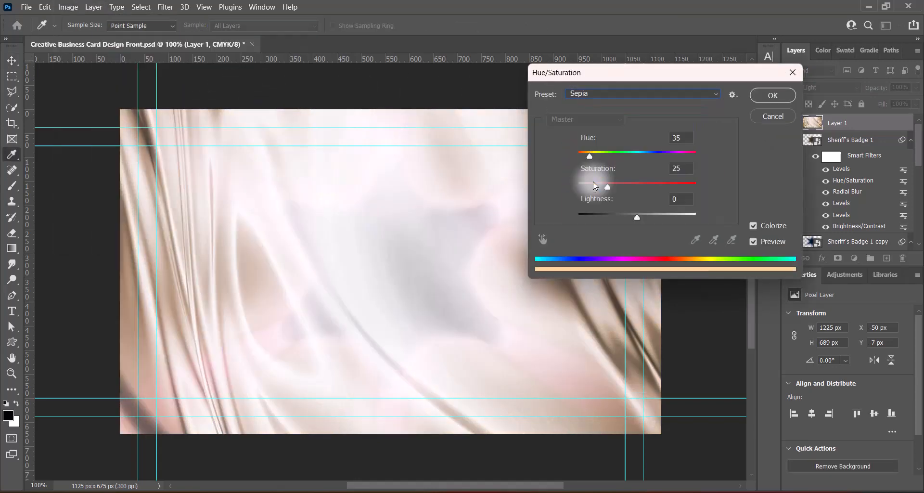
pyautogui.click(772, 95)
# - Apply another Levels adjustment with the Midtones Darker preset to the sepia-toned silk texture layer
pyautogui.click(72, 7)
pyautogui.moveTo(86, 35)
pyautogui.click(212, 41)
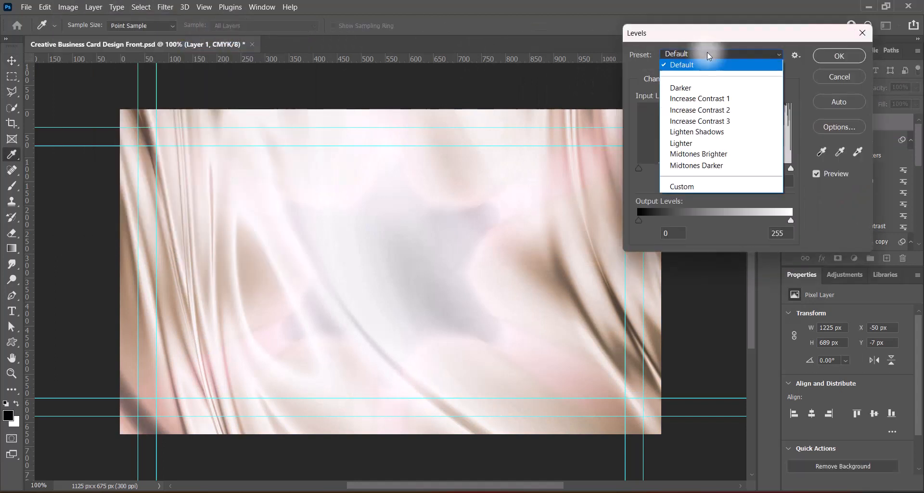
pyautogui.click(706, 51)
pyautogui.click(725, 153)
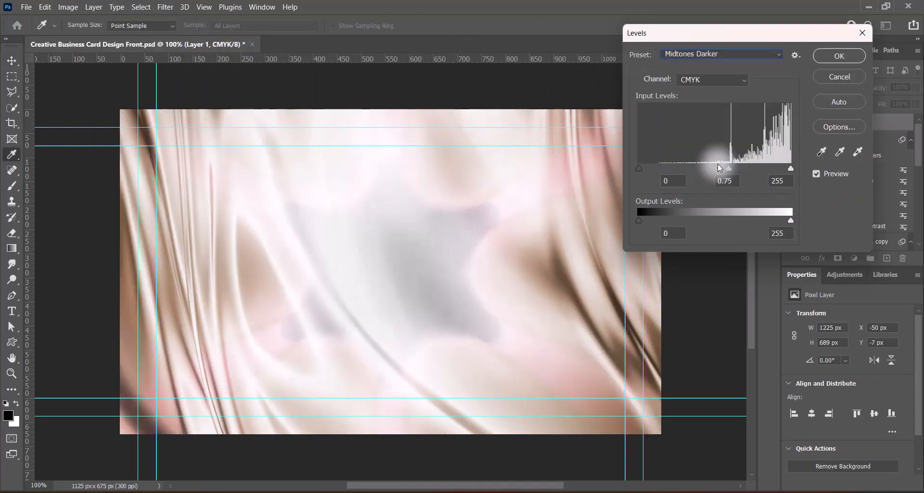
pyautogui.click(830, 60)
# - Erase the middle of the silk texture with a soft 700 to 1000 px Eraser, keeping the folds at the card's two sides
pyautogui.click(12, 233)
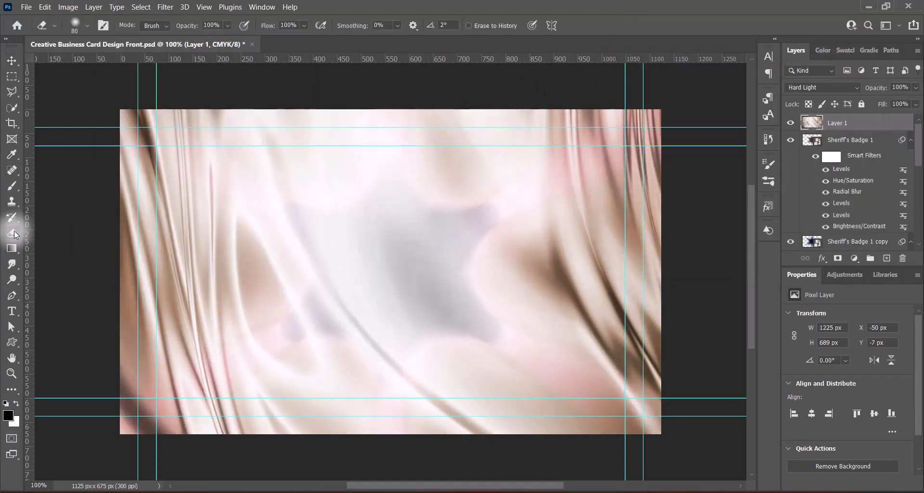
pyautogui.press(']')
pyautogui.press(']')
pyautogui.press(']')
pyautogui.press(']')
pyautogui.press(']')
pyautogui.press(']')
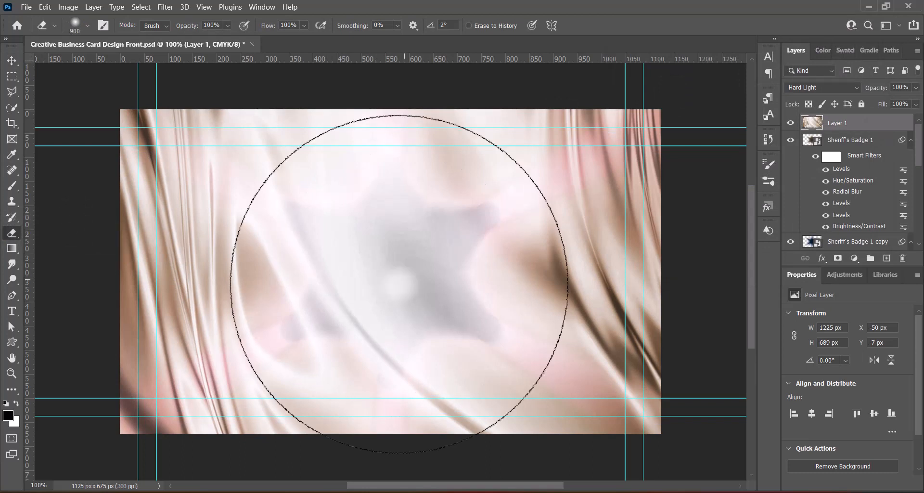
pyautogui.click(384, 263)
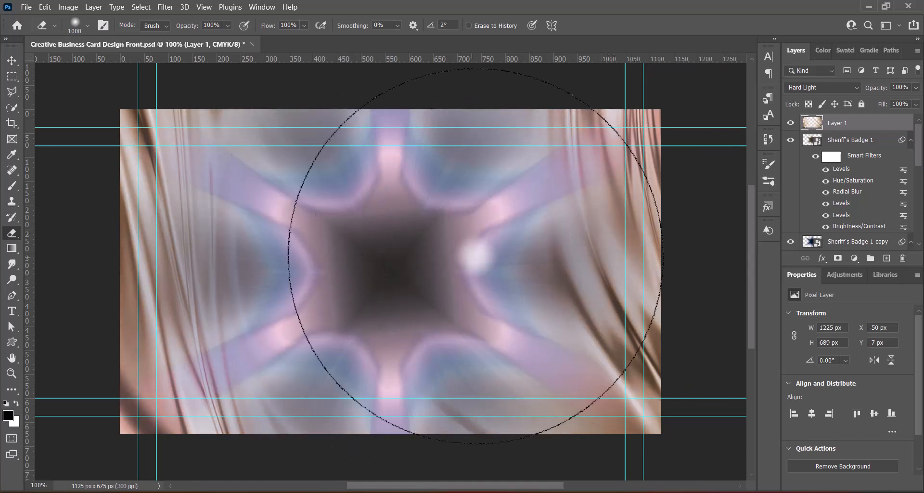
pyautogui.press('[')
pyautogui.press('[')
pyautogui.press('[')
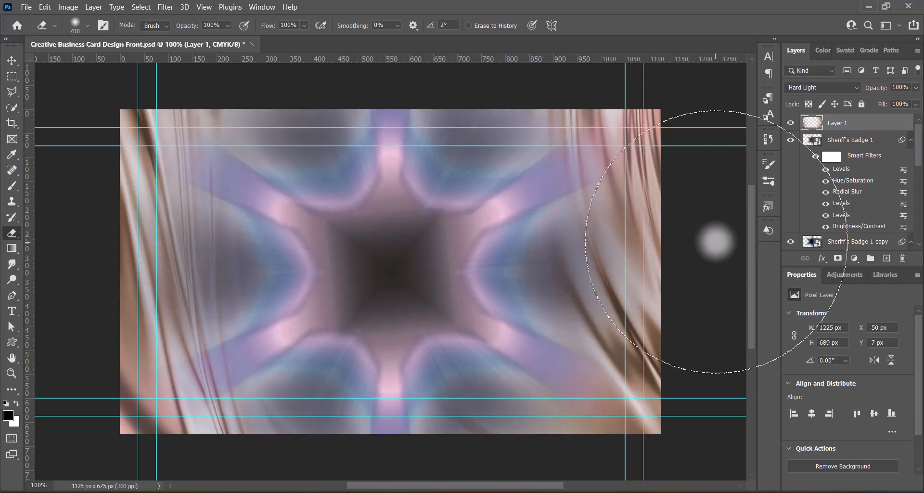
# - Duplicate the erased silk texture layer and flip the copy vertically and horizontally with Free Transform
pyautogui.click(12, 60)
pyautogui.moveTo(882, 120); pyautogui.dragTo(886, 262)
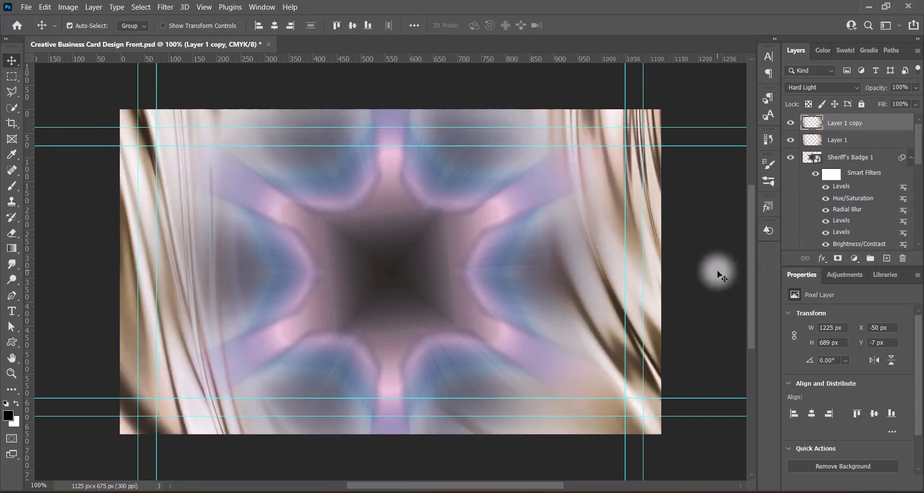
pyautogui.hotkey('ctrl', 't')
pyautogui.rightClick(452, 249)
pyautogui.click(579, 410)
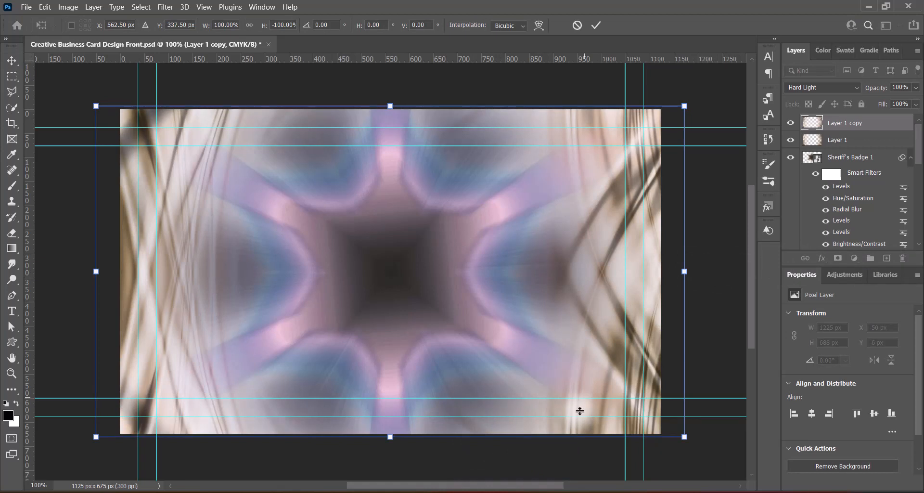
pyautogui.rightClick(513, 336)
pyautogui.click(538, 325)
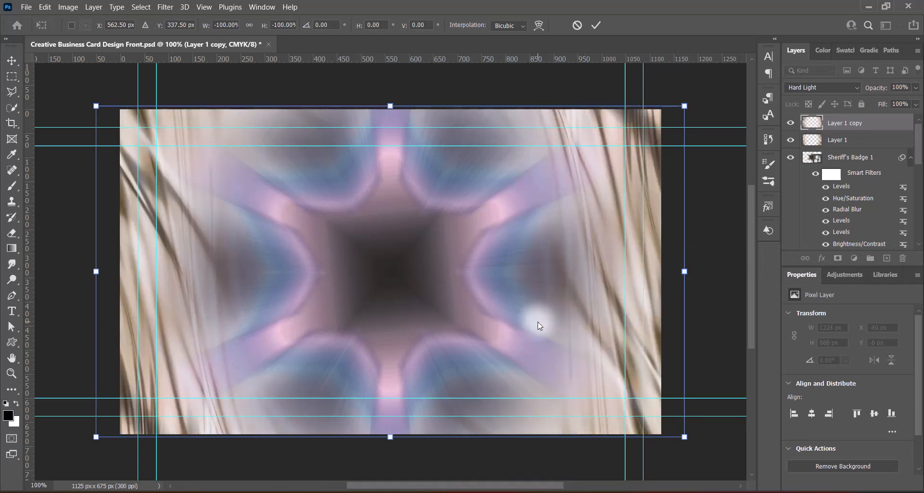
pyautogui.press('Return')
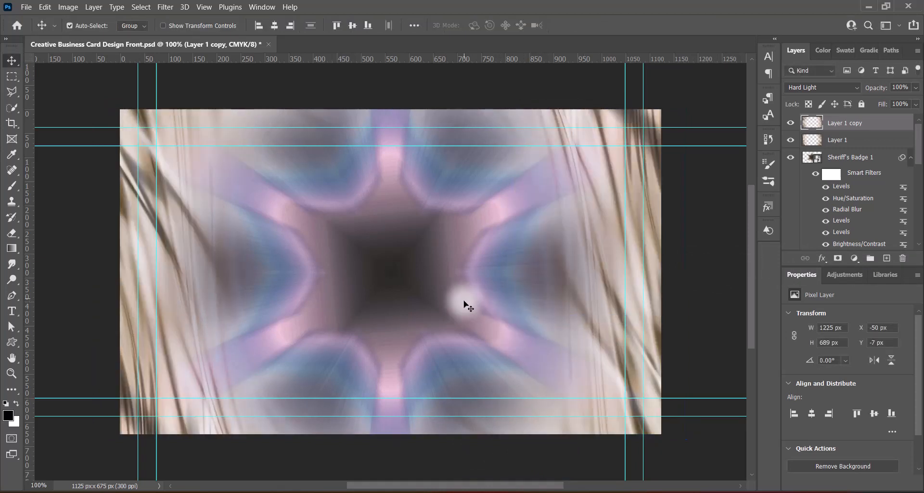
# - Select both silk texture layers and rotate them together to about -10.17° with Free Transform
pyautogui.keyDown('shift'); pyautogui.click(861, 140); pyautogui.keyUp('shift')
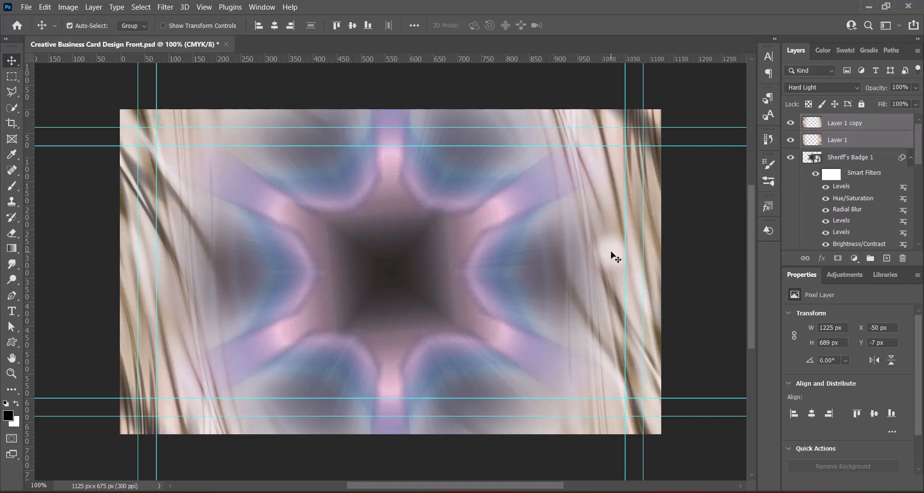
pyautogui.hotkey('ctrl', 't')
pyautogui.moveTo(88, 87); pyautogui.dragTo(154, 242)
pyautogui.moveTo(388, 484); pyautogui.dragTo(423, 485)
pyautogui.moveTo(450, 431); pyautogui.dragTo(489, 421)
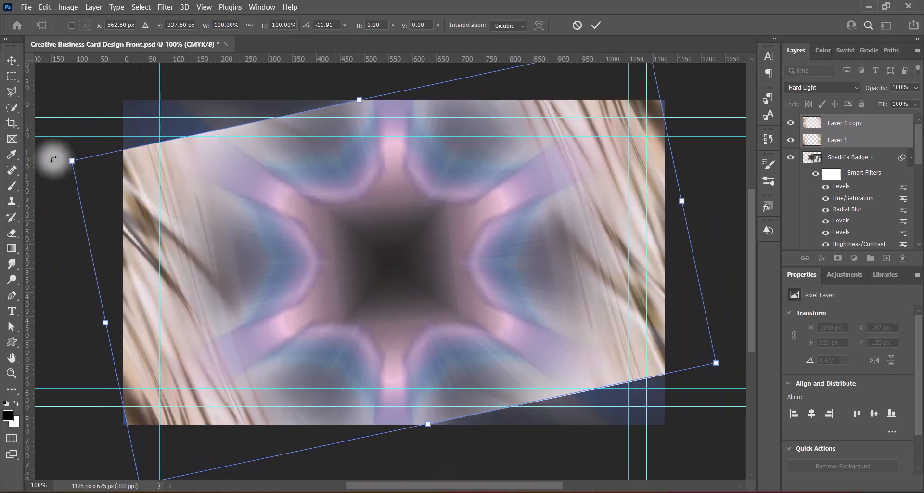
pyautogui.moveTo(54, 159); pyautogui.dragTo(56, 149)
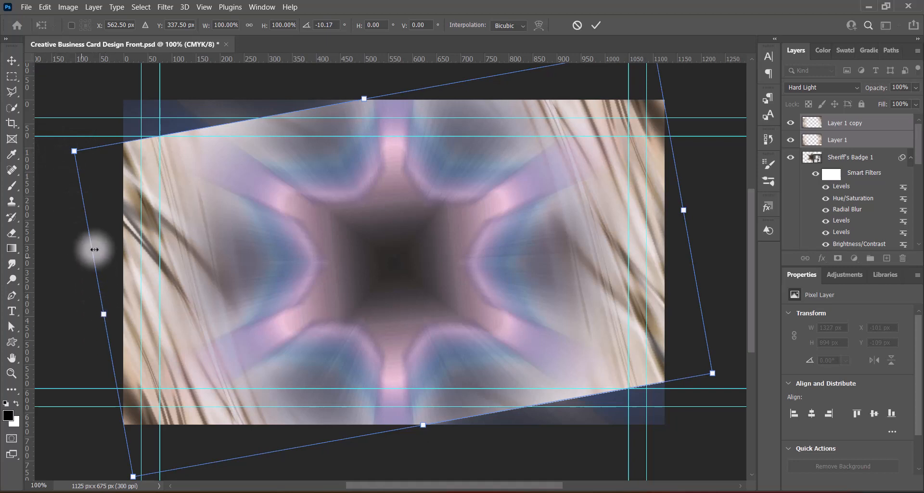
# - Enlarge the rotated silk layers proportionally to about 1678 by 1132 px to cover the whole card and commit the transform
pyautogui.moveTo(685, 209); pyautogui.dragTo(687, 208)
pyautogui.moveTo(103, 314); pyautogui.dragTo(100, 317)
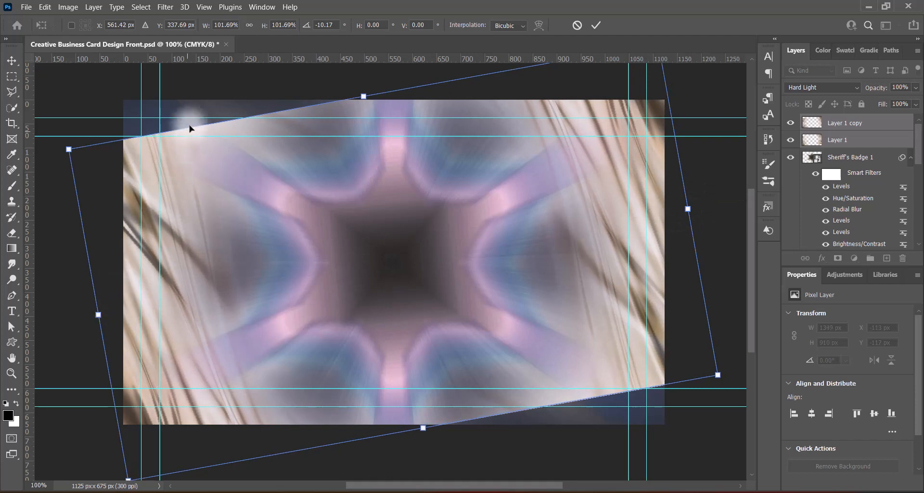
pyautogui.moveTo(189, 121); pyautogui.dragTo(175, 83)
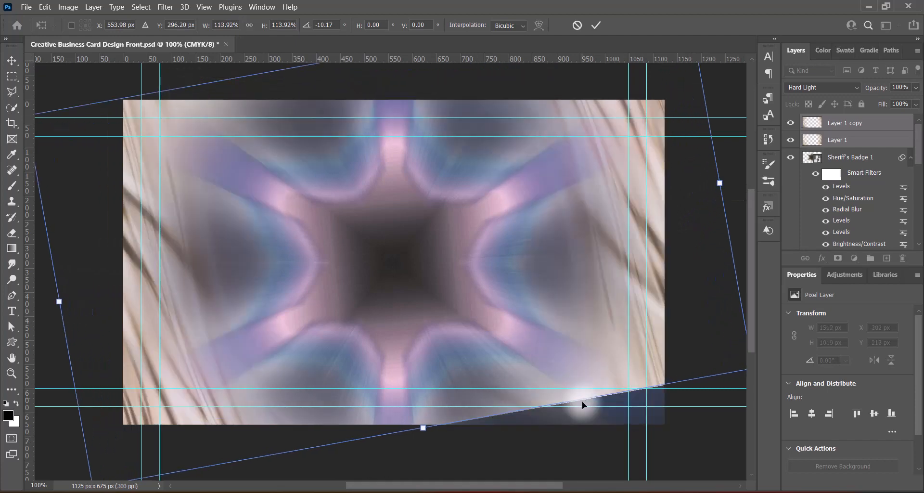
pyautogui.moveTo(583, 404); pyautogui.dragTo(602, 439)
pyautogui.press('Return')
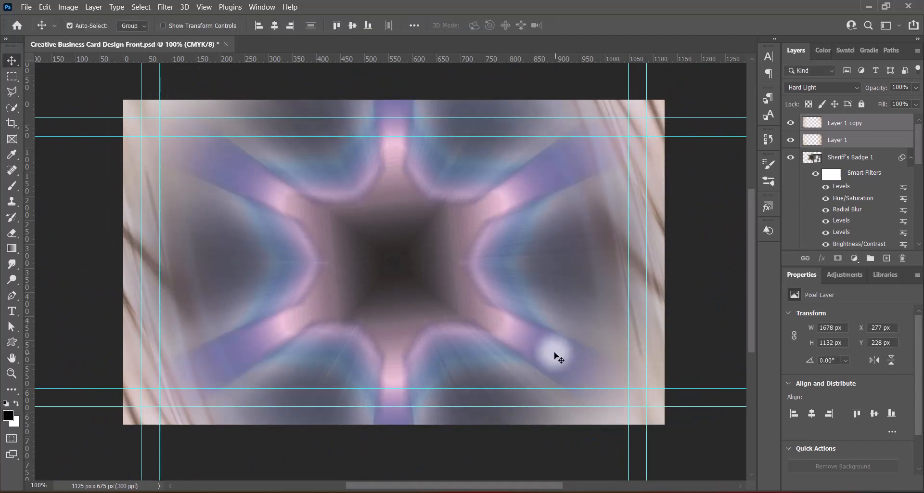
# - Resize both silk layers non-proportionally to about 1314 by 1201 px so more folds show at the card's sides
pyautogui.hotkey('ctrl', 't')
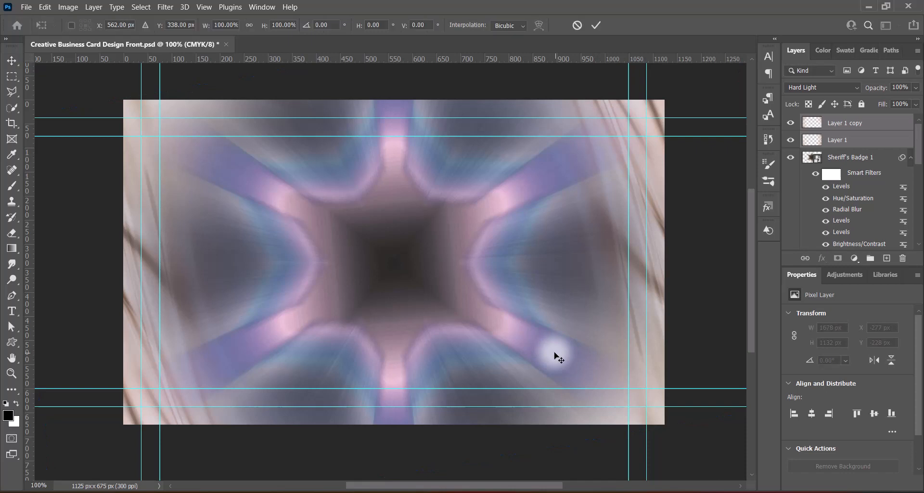
pyautogui.hotkey('ctrl', '0')
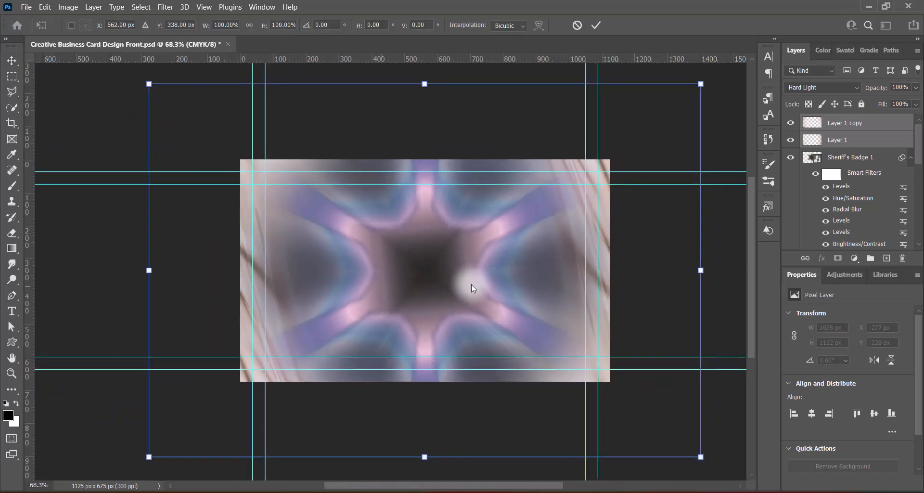
pyautogui.moveTo(148, 269); pyautogui.dragTo(200, 263)
pyautogui.moveTo(700, 270); pyautogui.dragTo(645, 273)
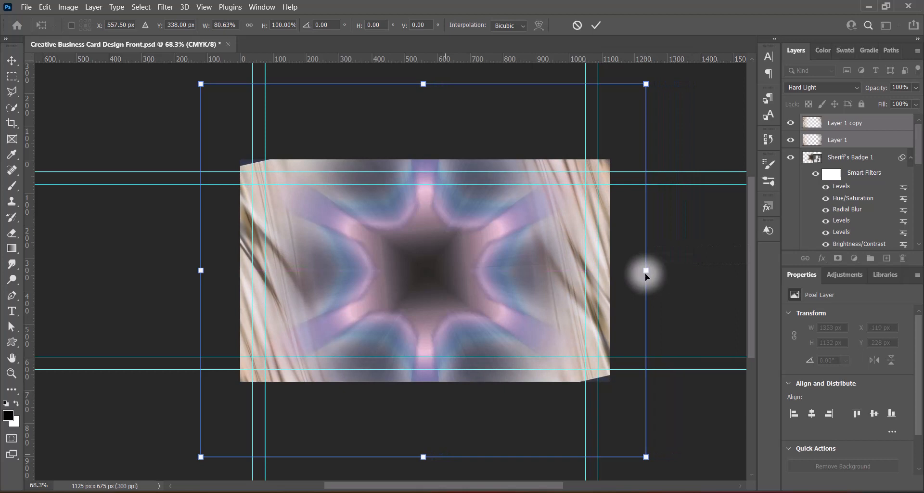
pyautogui.moveTo(646, 270)
pyautogui.mouseDown()
pyautogui.moveTo(630, 268)
pyautogui.moveTo(638, 270)
pyautogui.mouseUp()
pyautogui.moveTo(200, 269); pyautogui.dragTo(207, 270)
pyautogui.moveTo(424, 85); pyautogui.dragTo(422, 73)
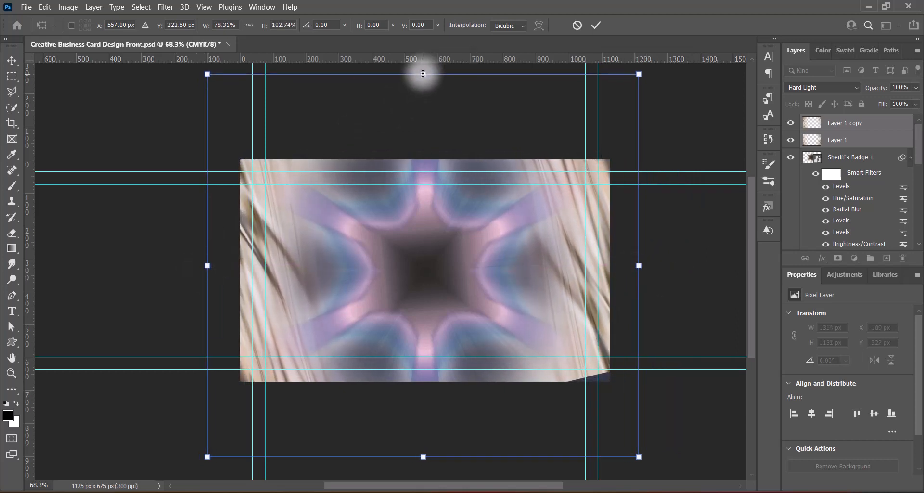
pyautogui.moveTo(424, 457); pyautogui.dragTo(422, 470)
pyautogui.press('Return')
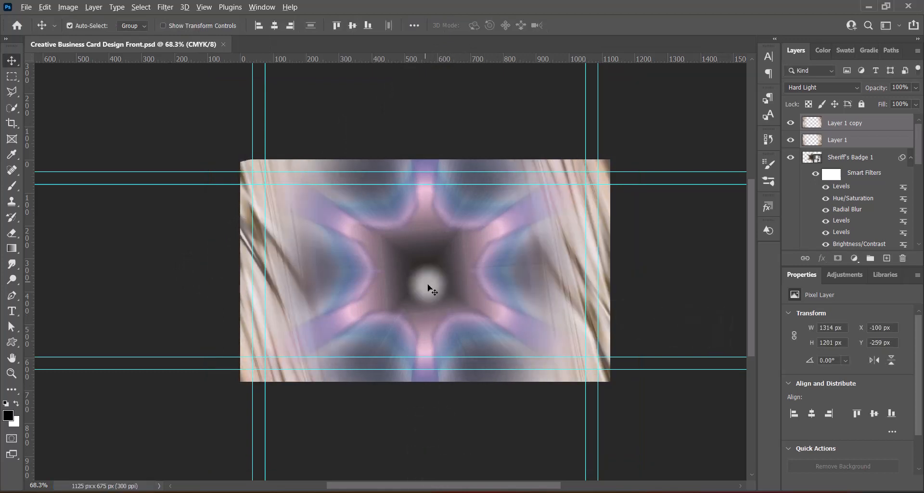
# - Move the silk texture on Layer 1 slightly up to Y -265 px to cover the card's upper-left corner
pyautogui.scroll(2, 426, 287)
pyautogui.click(442, 270)
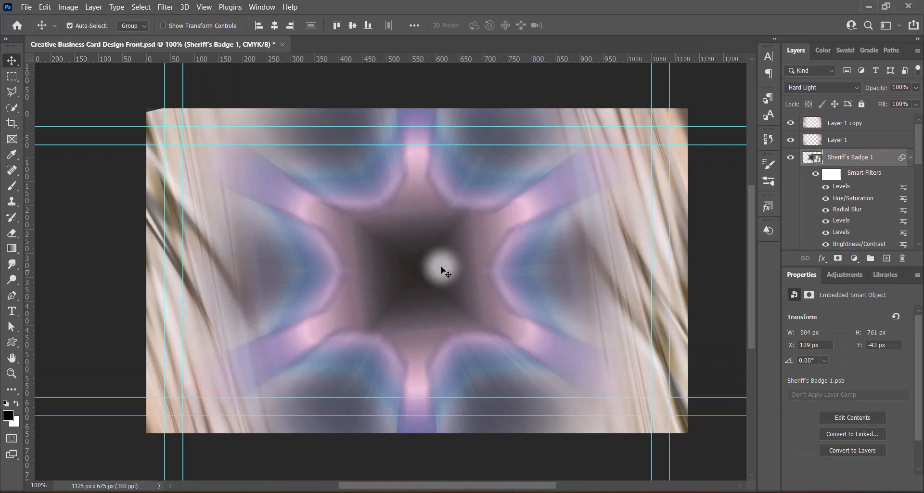
pyautogui.moveTo(442, 270); pyautogui.dragTo(442, 271)
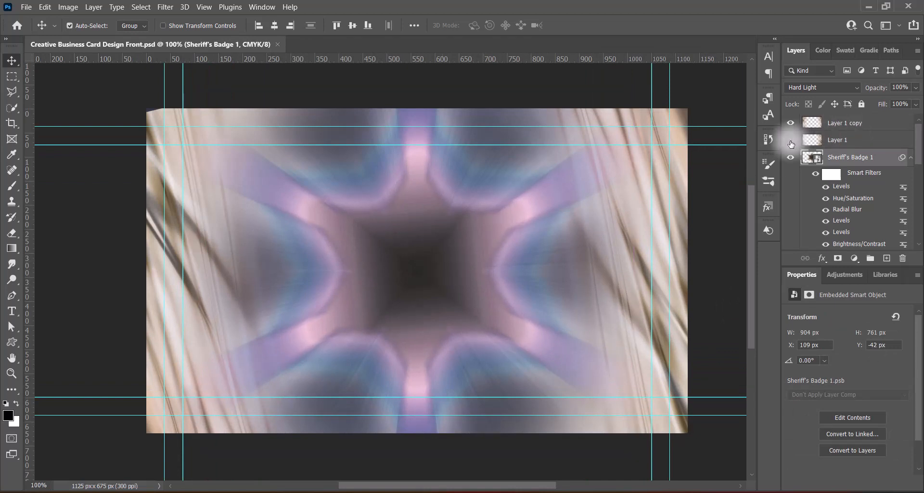
pyautogui.click(842, 142)
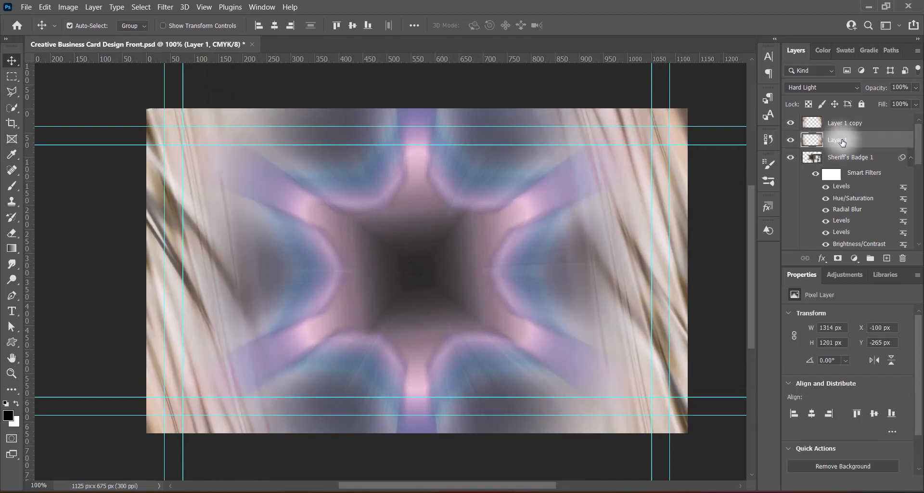
# - Deselect all layers and paste the copied bokeh lights image as a new layer at the top of the stack
pyautogui.click(710, 296)
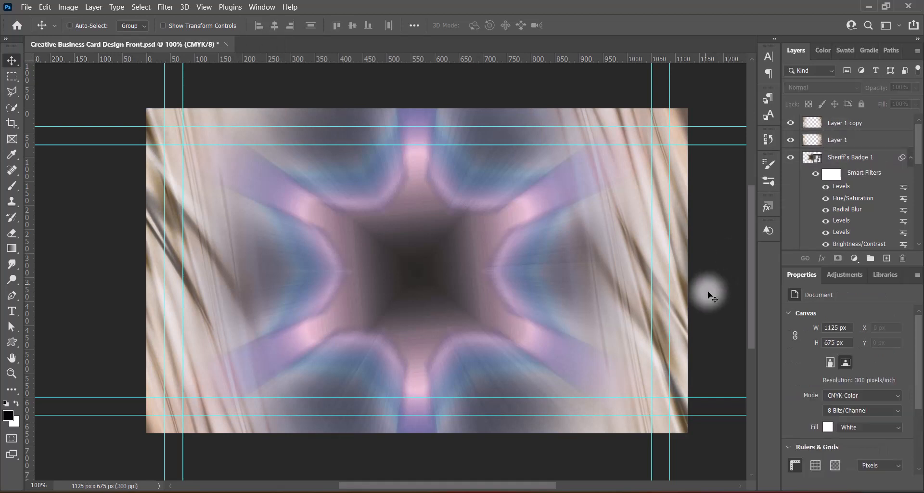
pyautogui.hotkey('ctrl', 'v')
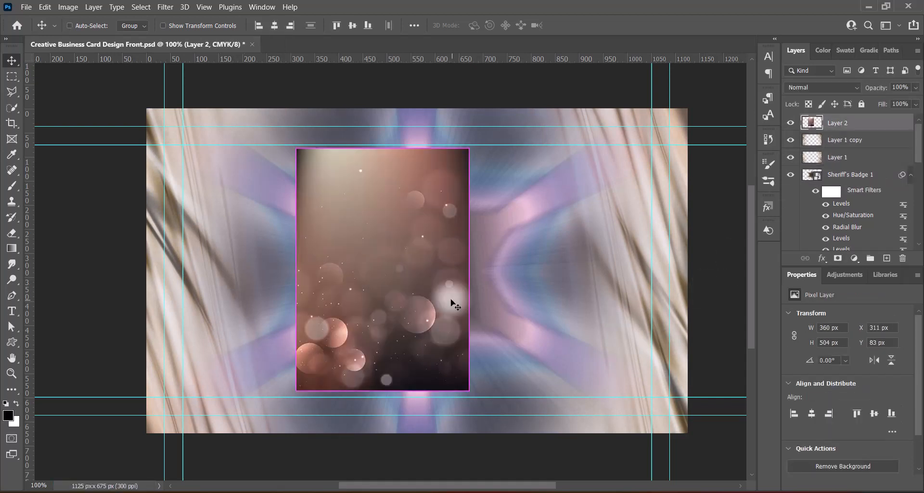
# - Rotate the bokeh image on Layer 2 by 90° clockwise and flip it vertically
pyautogui.hotkey('ctrl', 't')
pyautogui.rightClick(426, 301)
pyautogui.click(467, 242)
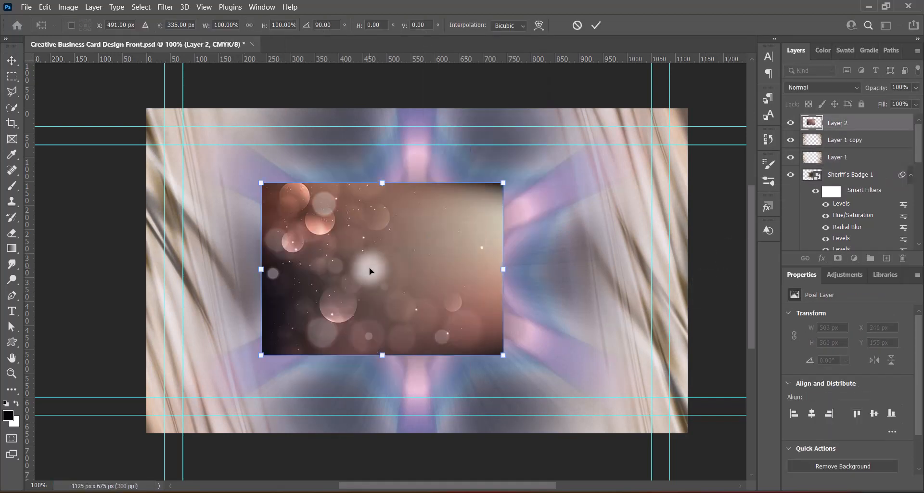
pyautogui.rightClick(370, 271)
pyautogui.click(379, 263)
# - Stretch the bokeh image to about 1136 by 688 px so it covers the whole card and commit the transform
pyautogui.moveTo(382, 355); pyautogui.dragTo(388, 428)
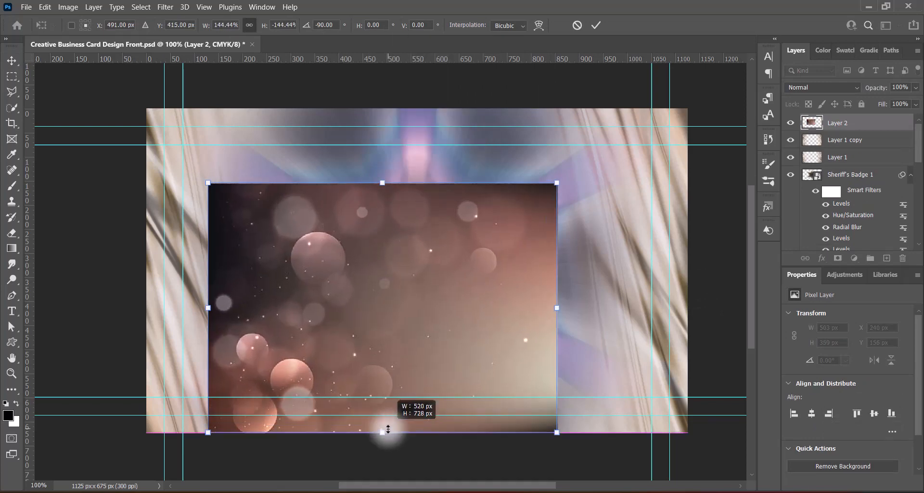
pyautogui.moveTo(382, 182); pyautogui.dragTo(381, 107)
pyautogui.moveTo(154, 269); pyautogui.dragTo(146, 270)
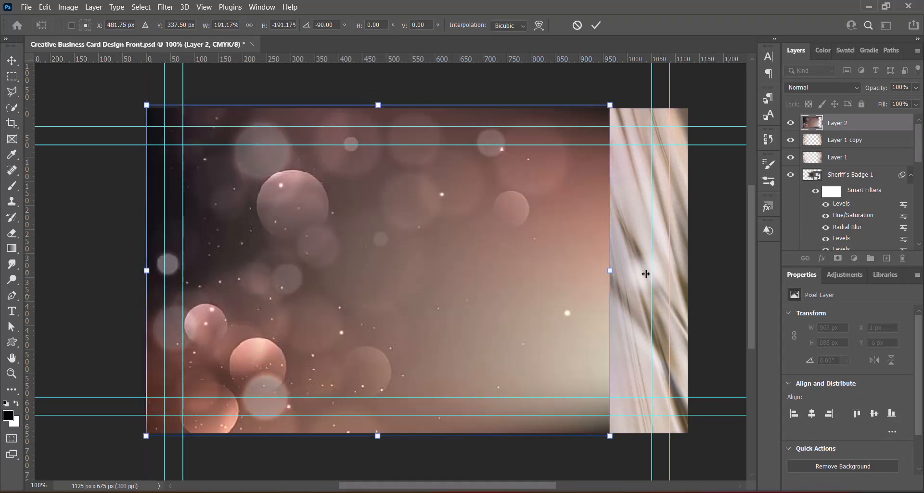
pyautogui.moveTo(610, 270); pyautogui.dragTo(687, 270)
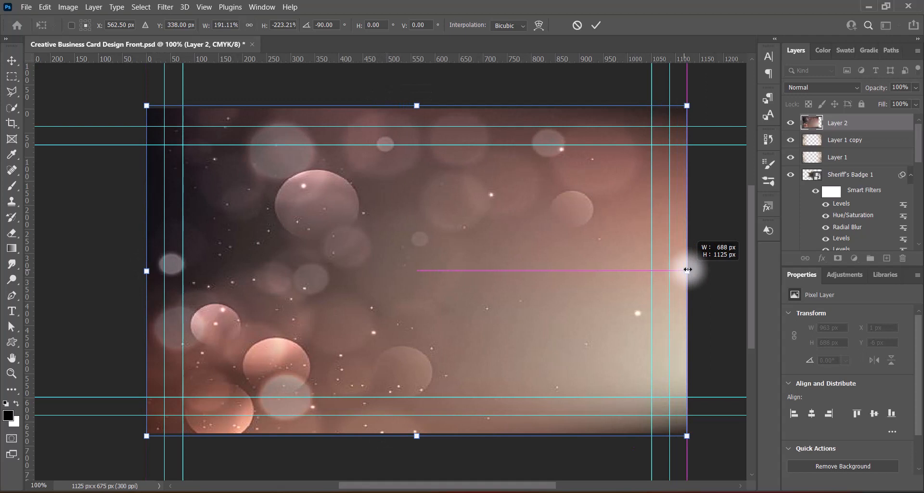
pyautogui.moveTo(536, 282); pyautogui.dragTo(533, 283)
pyautogui.press('Return')
# - Strengthen the contrast of the bokeh image on Layer 2 with an image adjustment
pyautogui.click(68, 7)
pyautogui.moveTo(82, 36)
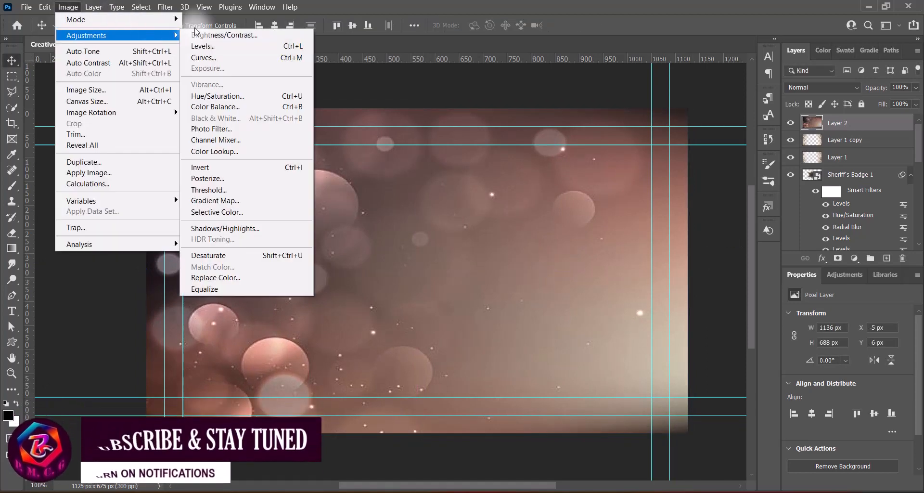
pyautogui.click(202, 19)
pyautogui.click(792, 51)
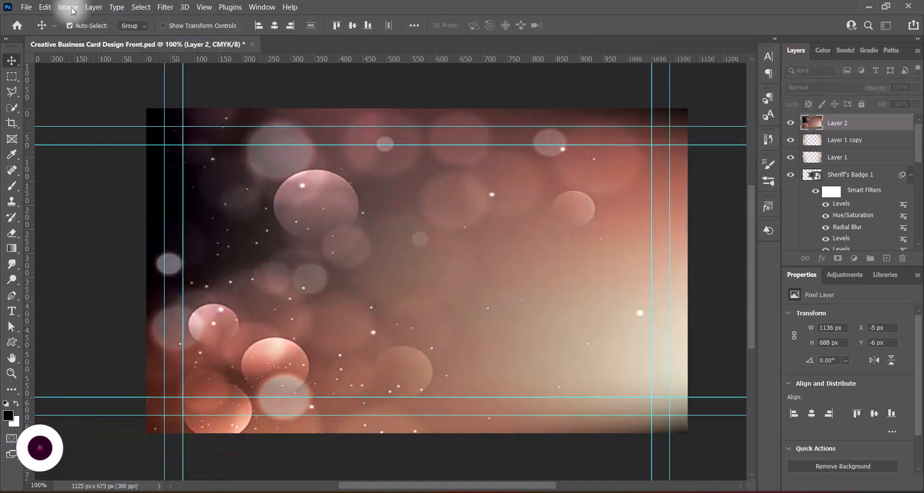
# - Apply the Hue/Saturation preset Red Boost to the bokeh image on Layer 2
pyautogui.click(68, 7)
pyautogui.click(317, 106)
pyautogui.click(671, 93)
pyautogui.click(650, 147)
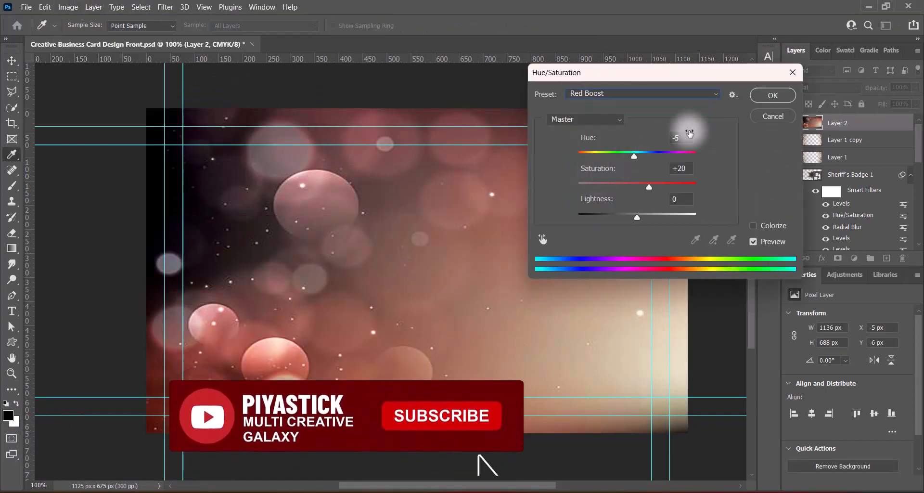
pyautogui.click(770, 92)
# - Try the Strong Saturation preset on the bokeh image, then apply a milder Hue/Saturation preset instead
pyautogui.click(68, 7)
pyautogui.moveTo(81, 36)
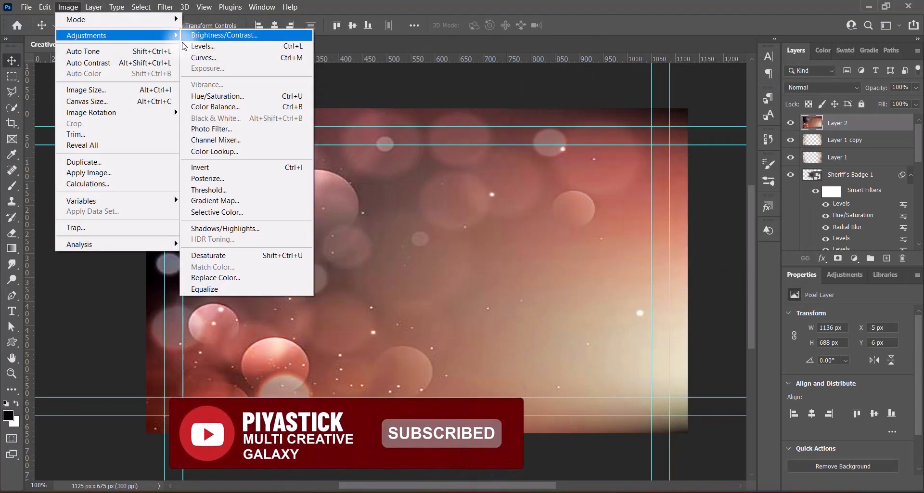
pyautogui.click(228, 97)
pyautogui.click(643, 93)
pyautogui.click(601, 209)
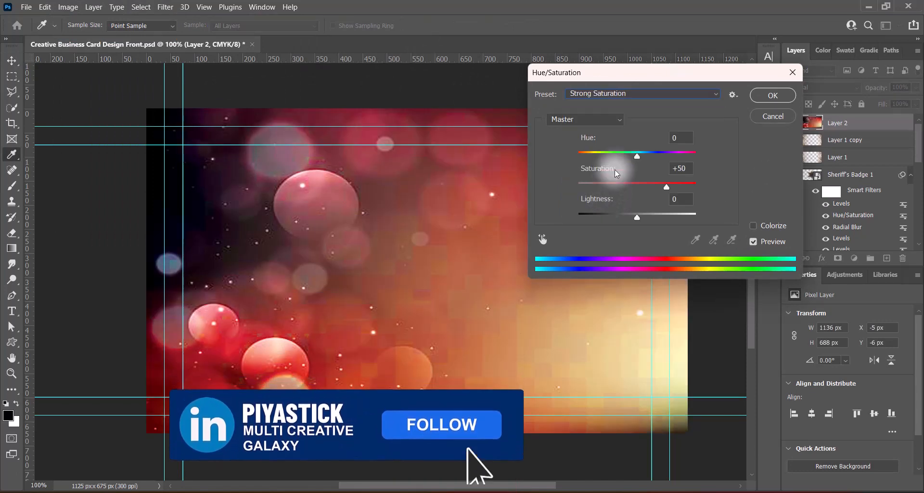
pyautogui.click(642, 93)
pyautogui.click(601, 153)
pyautogui.click(772, 95)
# - Compare Levels presets such as Increase Contrast 3 on the bokeh image and apply Midtones Brighter
pyautogui.click(67, 7)
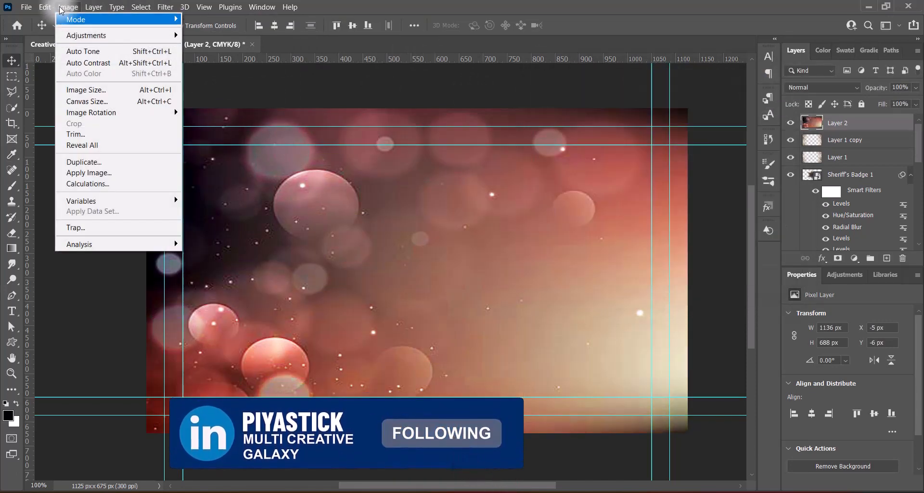
pyautogui.moveTo(81, 35)
pyautogui.click(228, 46)
pyautogui.click(688, 54)
pyautogui.click(693, 122)
pyautogui.click(688, 55)
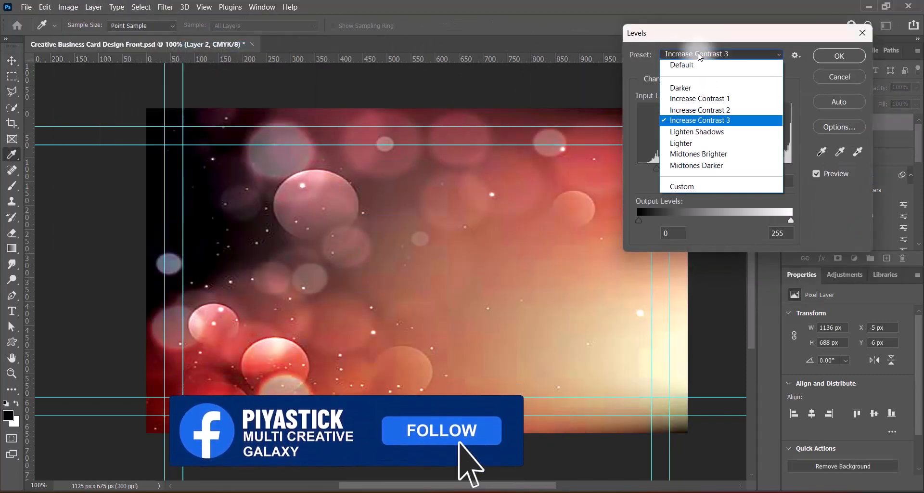
pyautogui.click(694, 153)
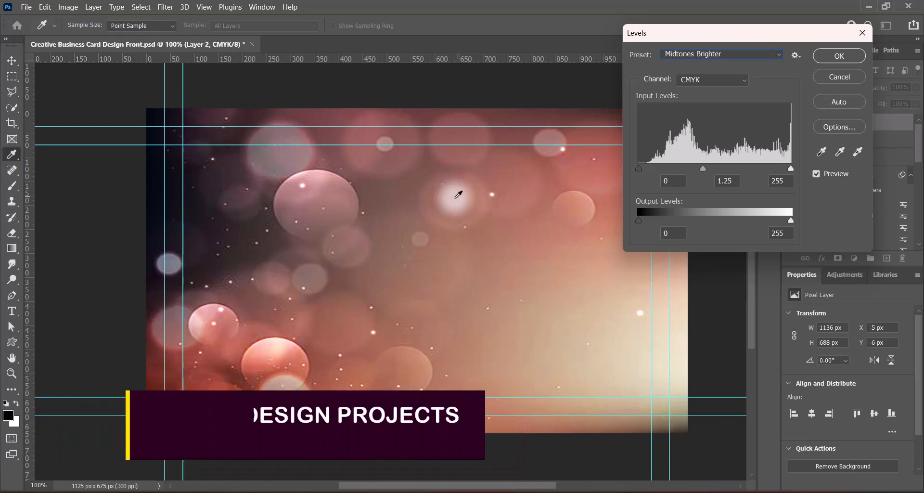
pyautogui.click(769, 56)
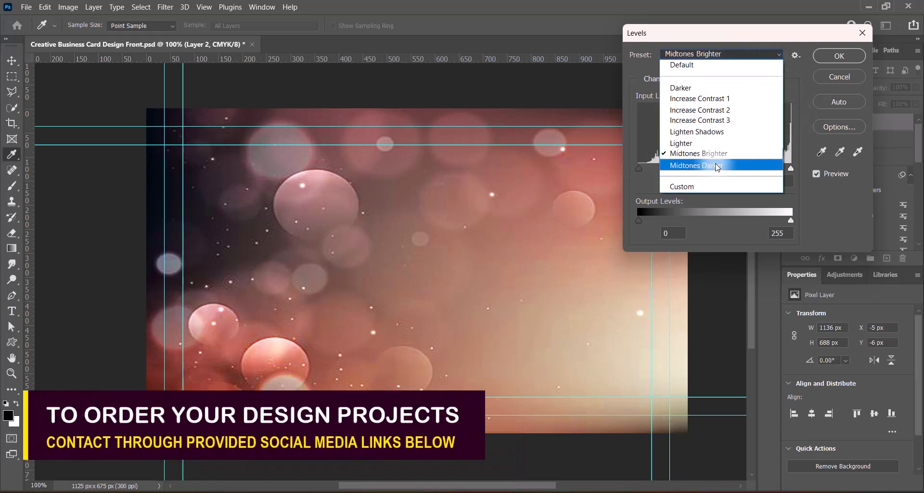
pyautogui.click(722, 161)
pyautogui.click(723, 52)
pyautogui.click(715, 154)
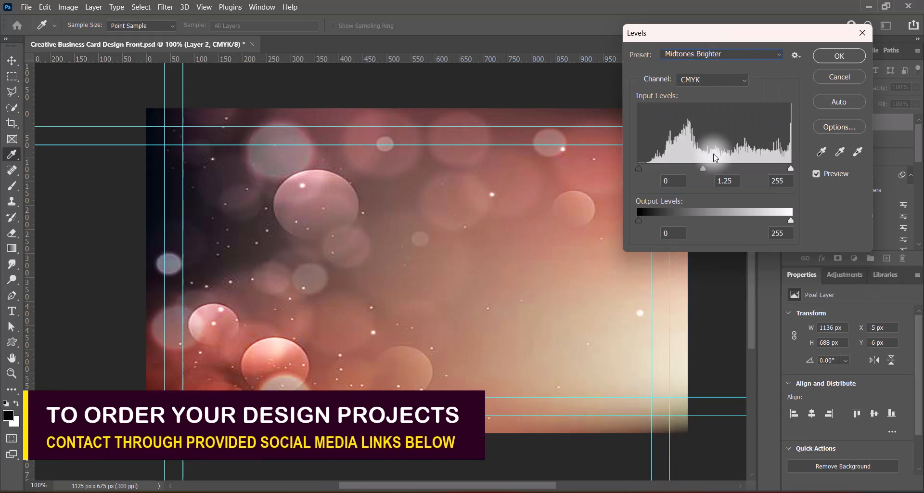
pyautogui.click(840, 56)
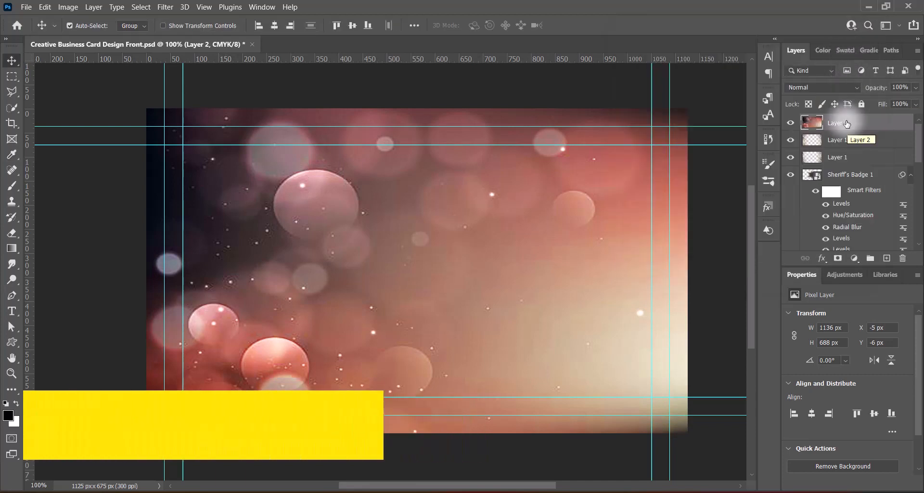
# - Set Layer 2's blend mode to Luminosity and place it in the stack between Layer 1 copy and Layer 1
pyautogui.moveTo(847, 124); pyautogui.dragTo(844, 164)
pyautogui.click(846, 87)
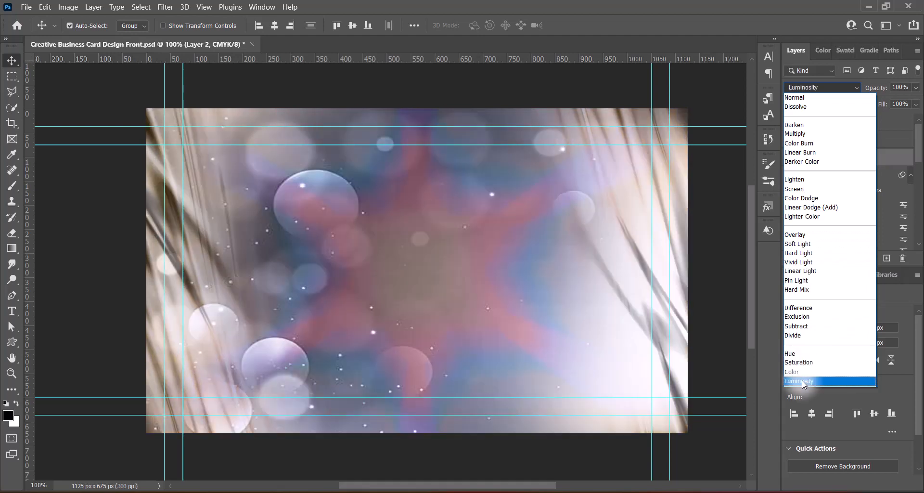
pyautogui.click(801, 380)
pyautogui.moveTo(836, 155); pyautogui.dragTo(866, 140)
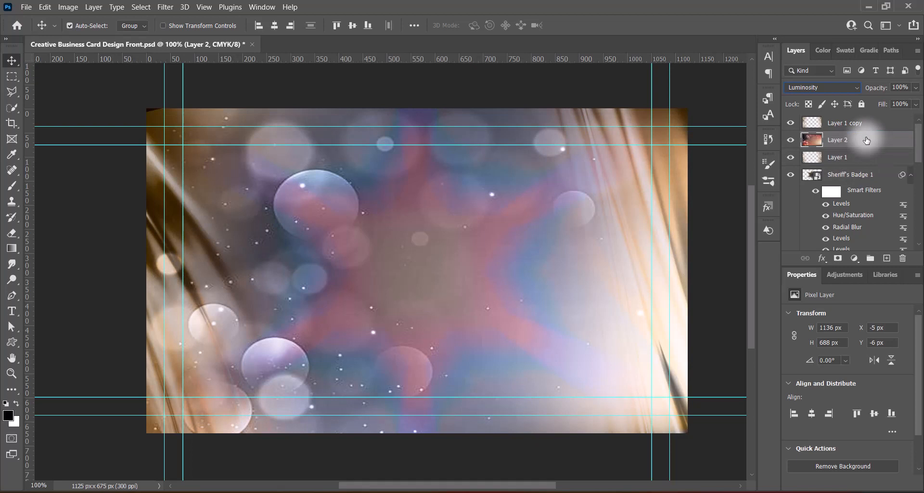
# - Try the Levels preset Increase Contrast 3 on Layer 2, then apply Increase Contrast 1 instead
pyautogui.click(68, 6)
pyautogui.moveTo(82, 32)
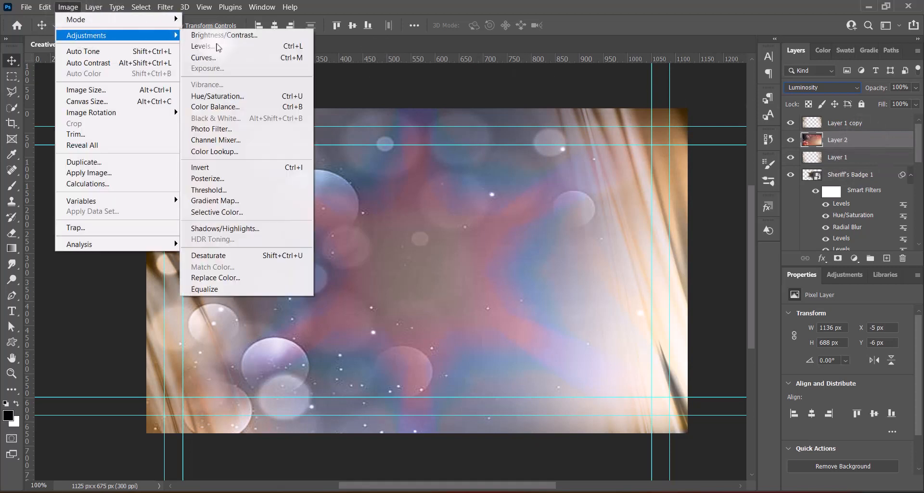
pyautogui.click(327, 42)
pyautogui.click(693, 54)
pyautogui.click(688, 121)
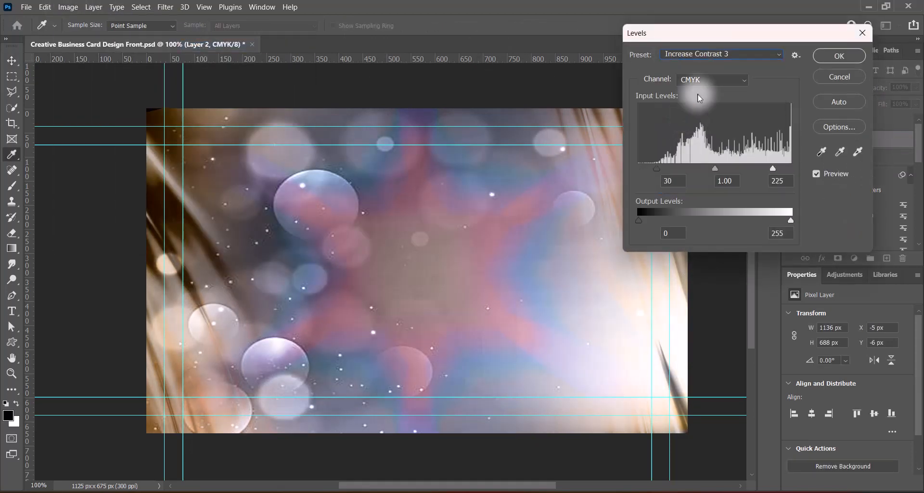
pyautogui.click(703, 54)
pyautogui.click(707, 98)
pyautogui.click(826, 58)
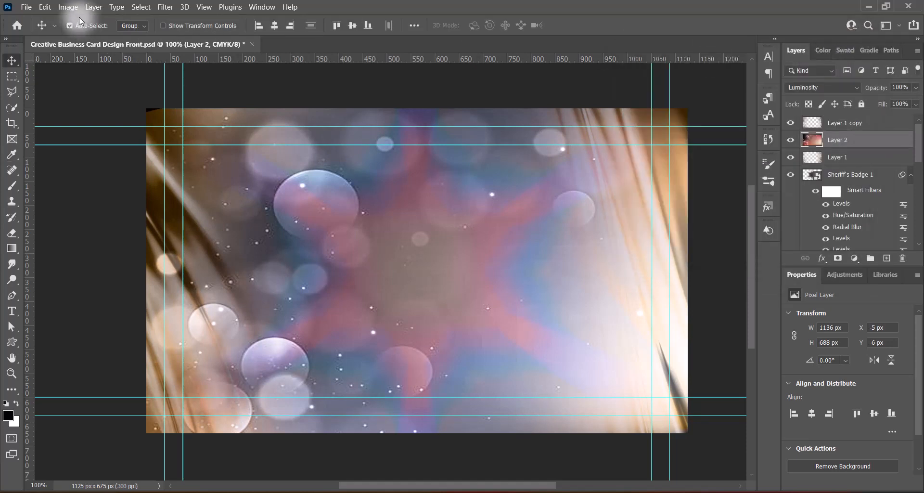
# - Raise Layer 2's contrast to 98 with a Brightness/Contrast adjustment, leaving brightness at 0
pyautogui.click(68, 6)
pyautogui.moveTo(88, 35)
pyautogui.click(212, 37)
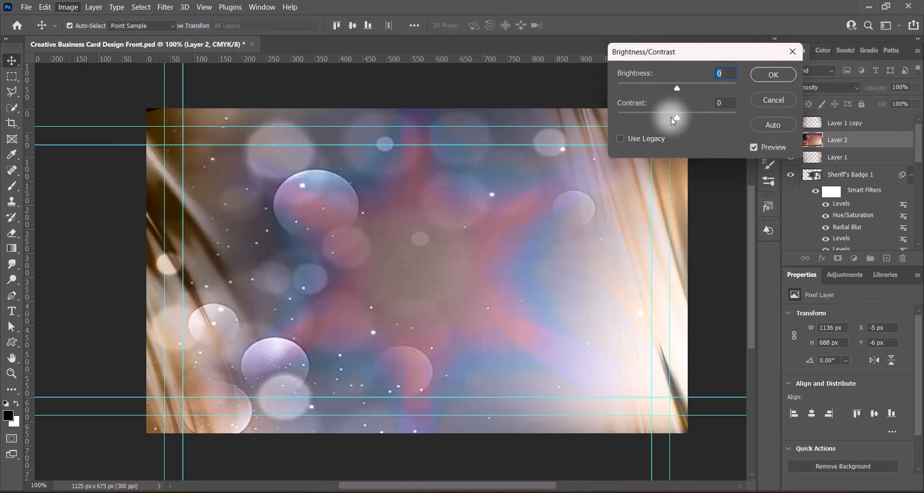
pyautogui.moveTo(670, 117); pyautogui.dragTo(733, 125)
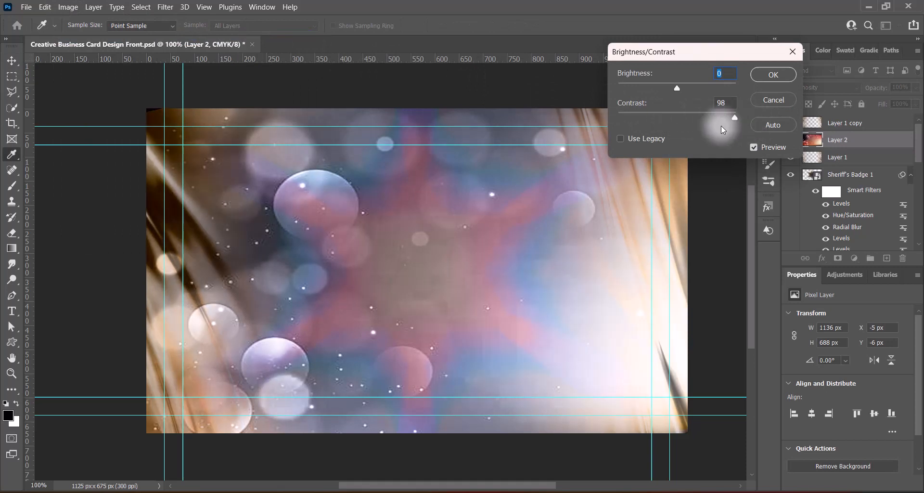
pyautogui.click(772, 75)
# - Erase the middle and right parts of Layer 2 with a soft 700 px eraser to reveal the star shape beneath
pyautogui.click(12, 234)
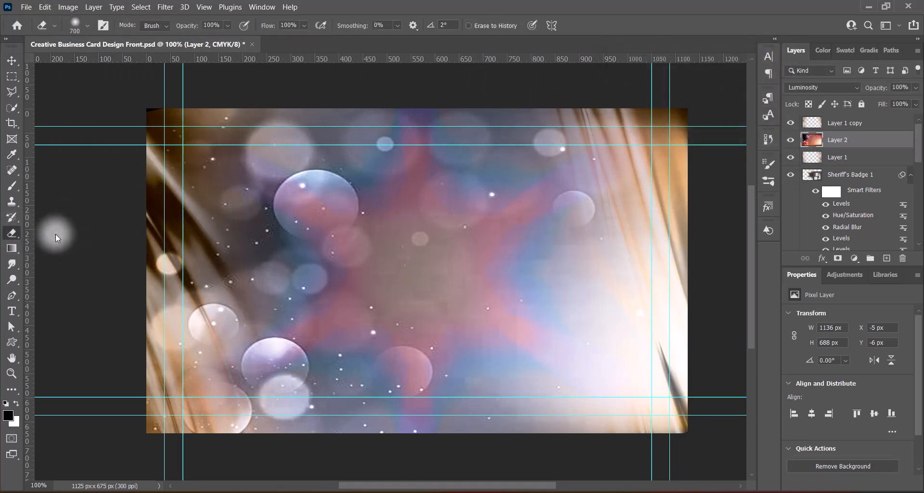
pyautogui.click(412, 266)
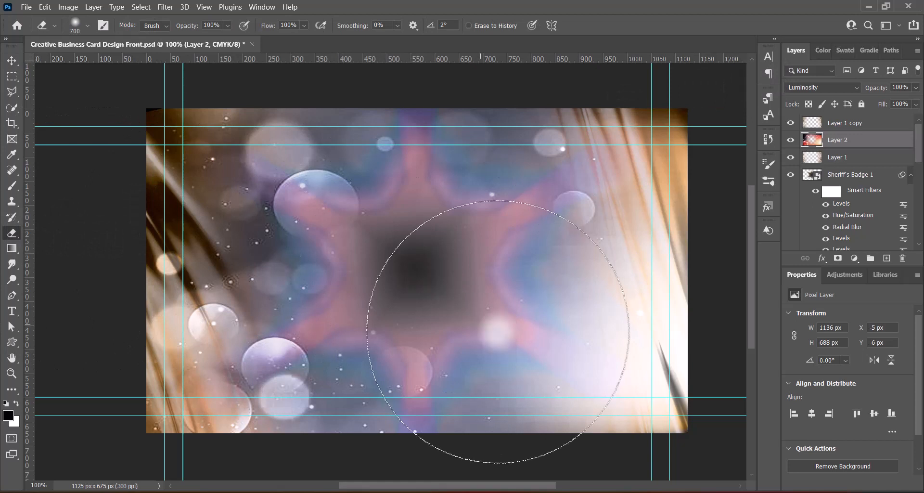
pyautogui.click(498, 331)
pyautogui.click(496, 139)
pyautogui.click(371, 262)
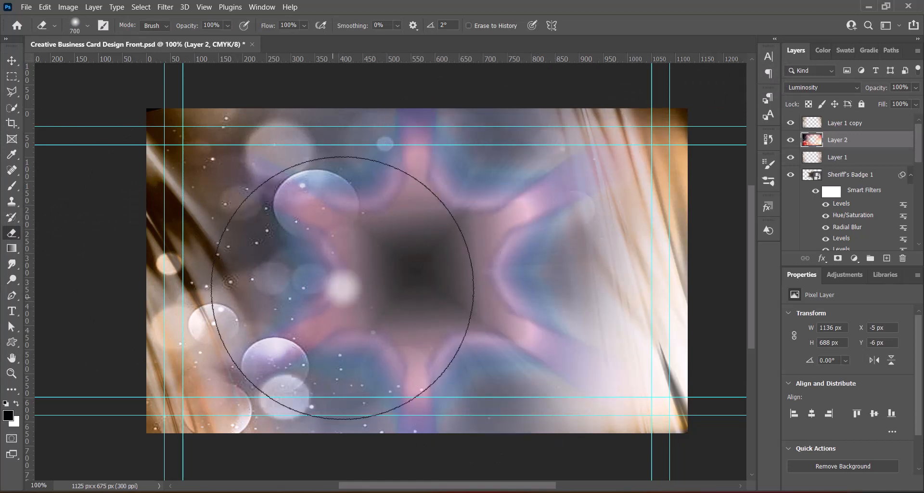
pyautogui.click(404, 277)
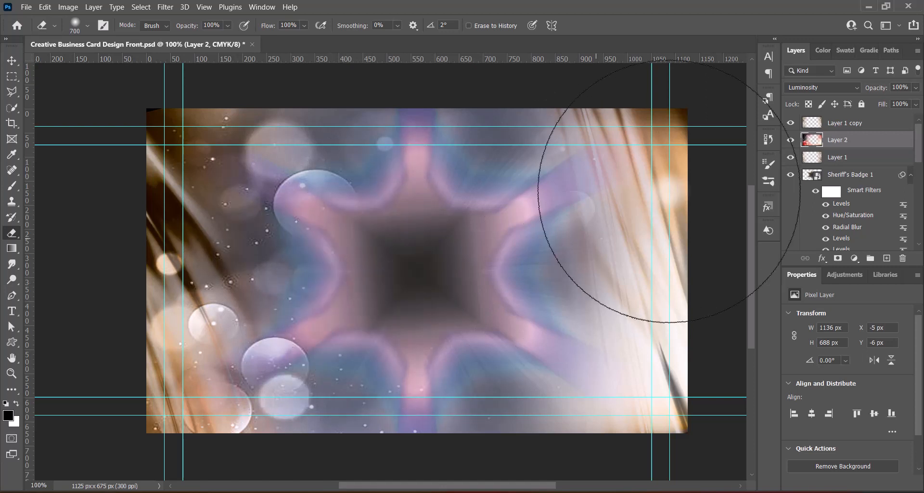
# - Duplicate Layer 2 and flip the copy horizontally so its bokeh circles mirror those on the card's opposite side
pyautogui.click(12, 60)
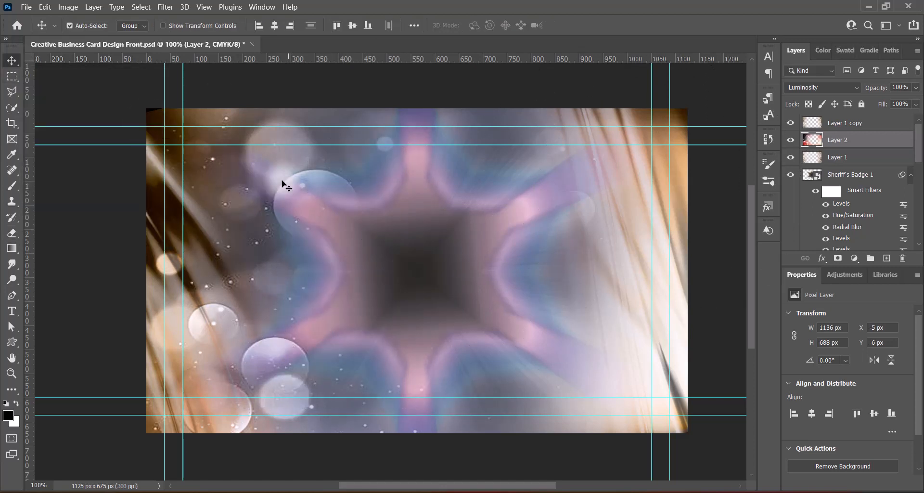
pyautogui.moveTo(842, 139); pyautogui.dragTo(886, 258)
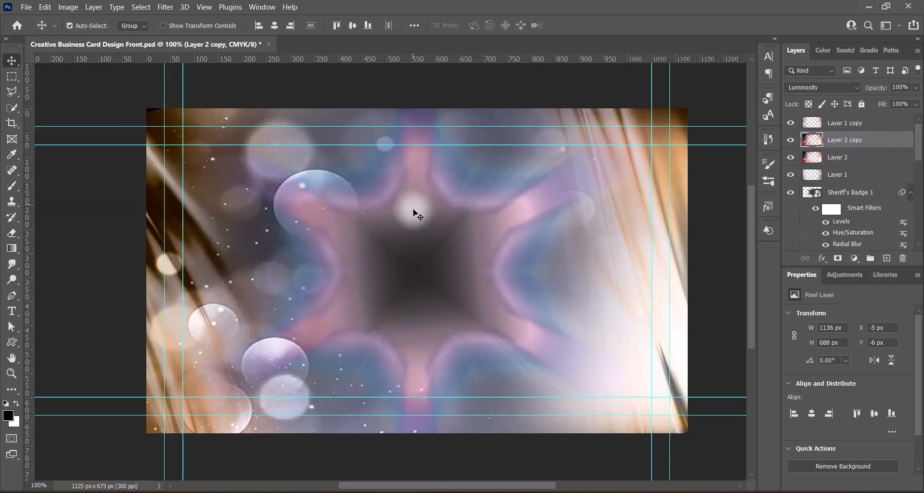
pyautogui.hotkey('ctrl', 't')
pyautogui.rightClick(328, 187)
pyautogui.click(366, 414)
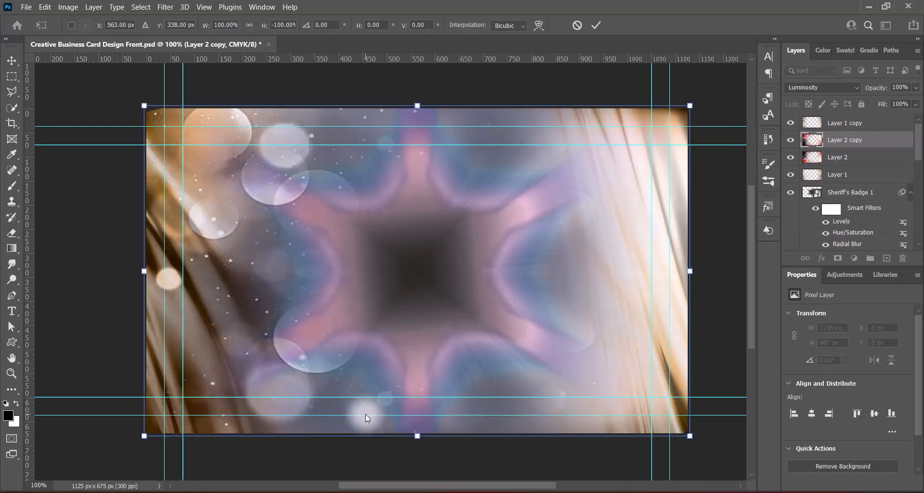
pyautogui.rightClick(350, 301)
pyautogui.click(375, 286)
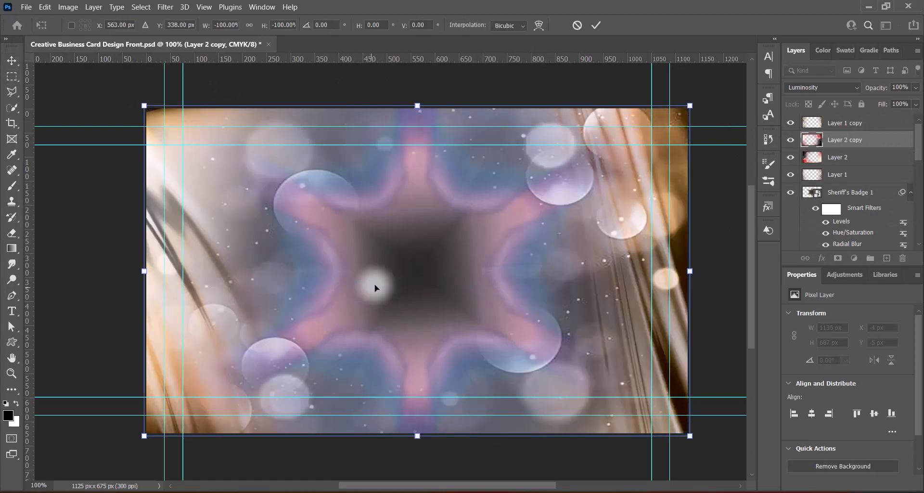
pyautogui.rightClick(575, 185)
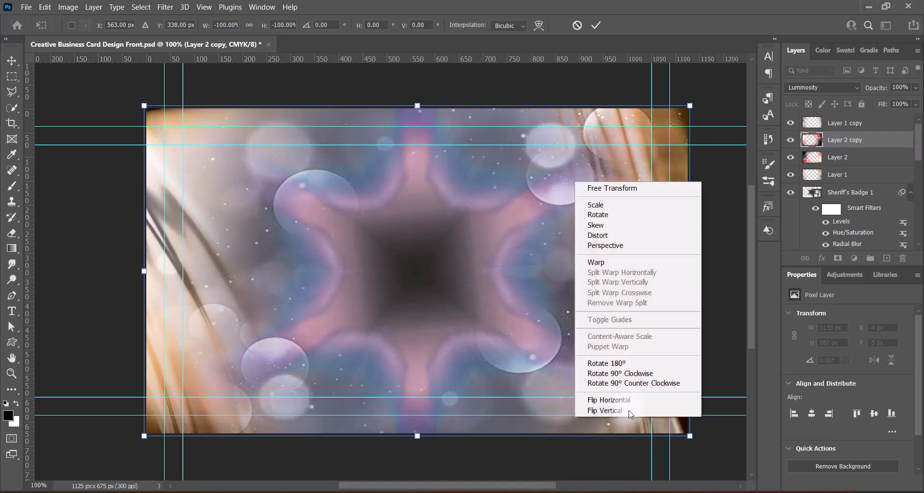
pyautogui.click(630, 413)
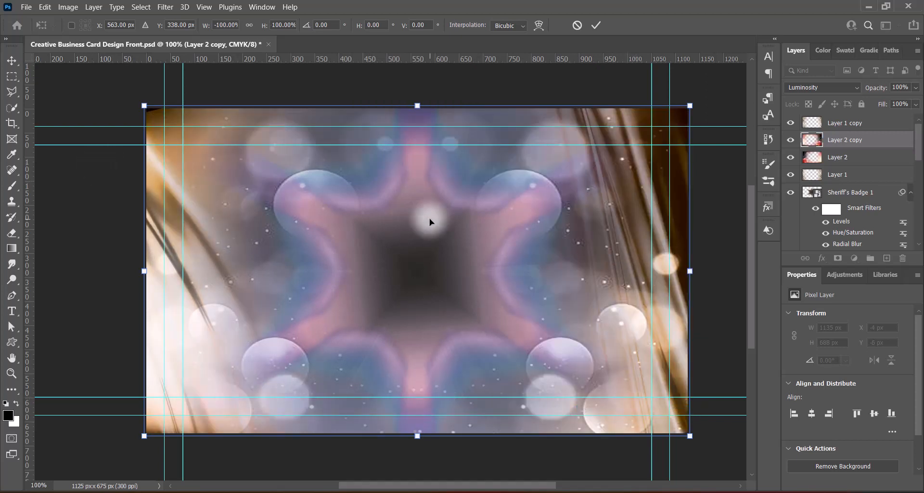
pyautogui.press('Return')
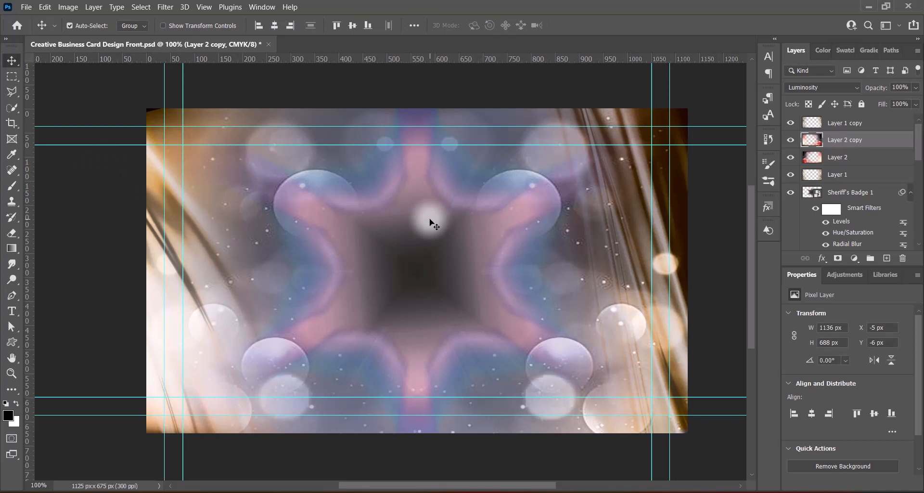
# - Save the document and draw a black square of about 566 × 566 px on a new layer above Layer 1 copy
pyautogui.hotkey('ctrl', 's')
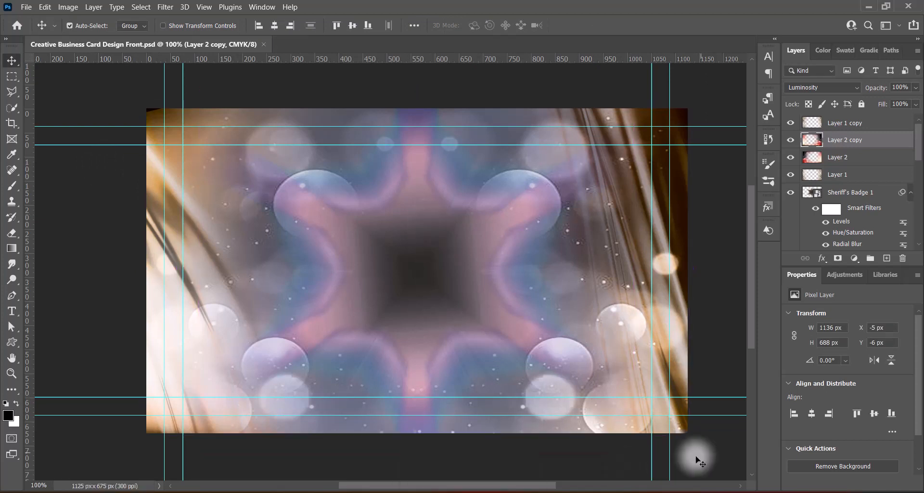
pyautogui.click(842, 126)
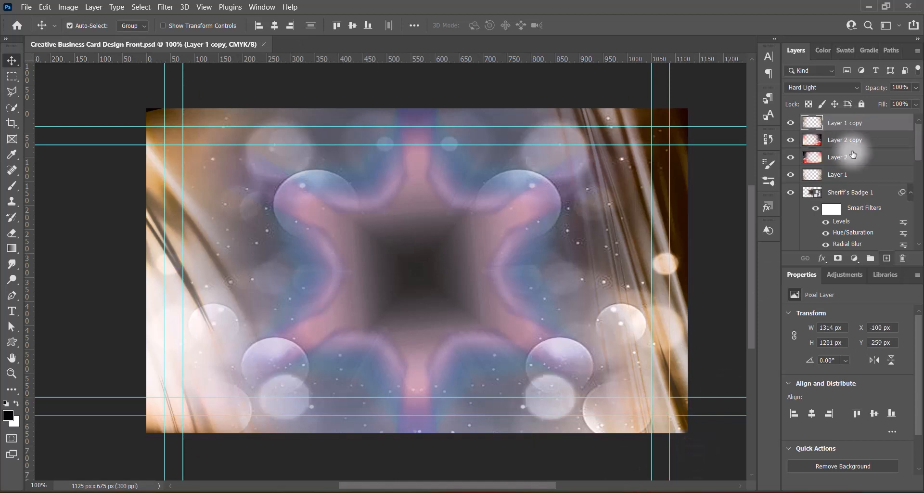
pyautogui.click(886, 258)
pyautogui.click(12, 341)
pyautogui.click(71, 400)
pyautogui.hotkey('shift', 'u')
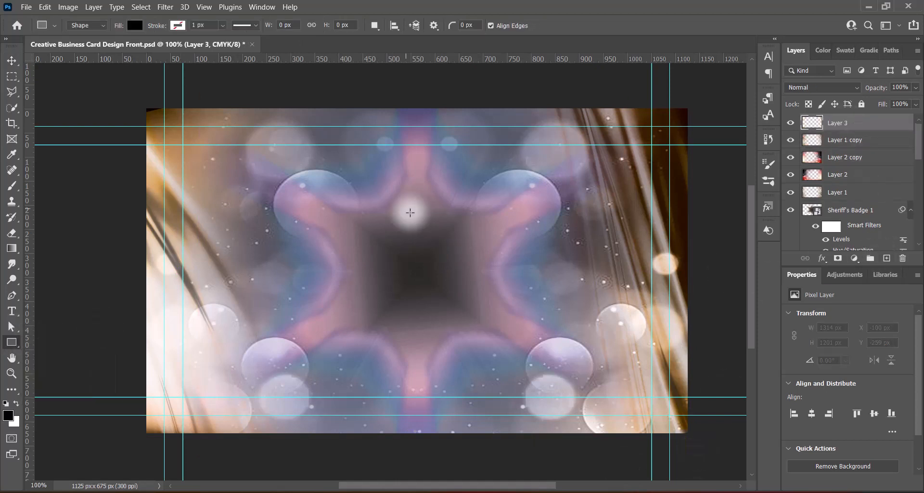
pyautogui.moveTo(319, 167); pyautogui.dragTo(616, 439)
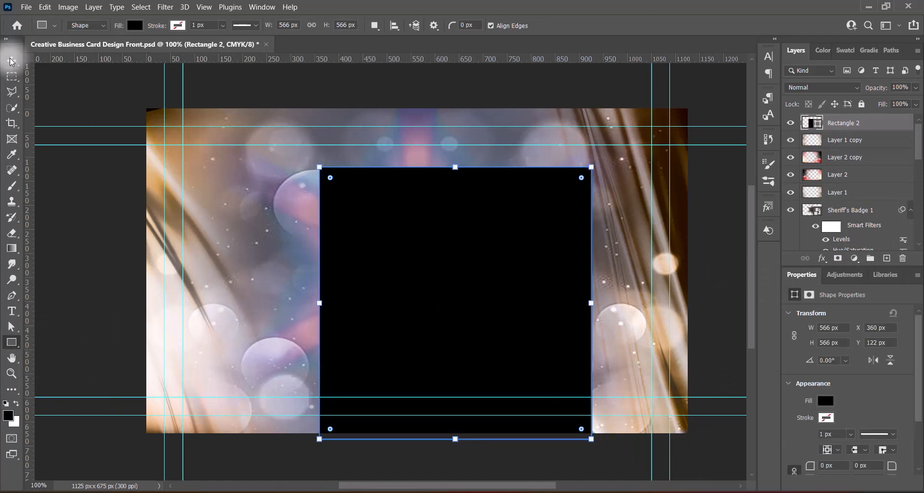
pyautogui.press('v')
pyautogui.moveTo(456, 323); pyautogui.dragTo(454, 283)
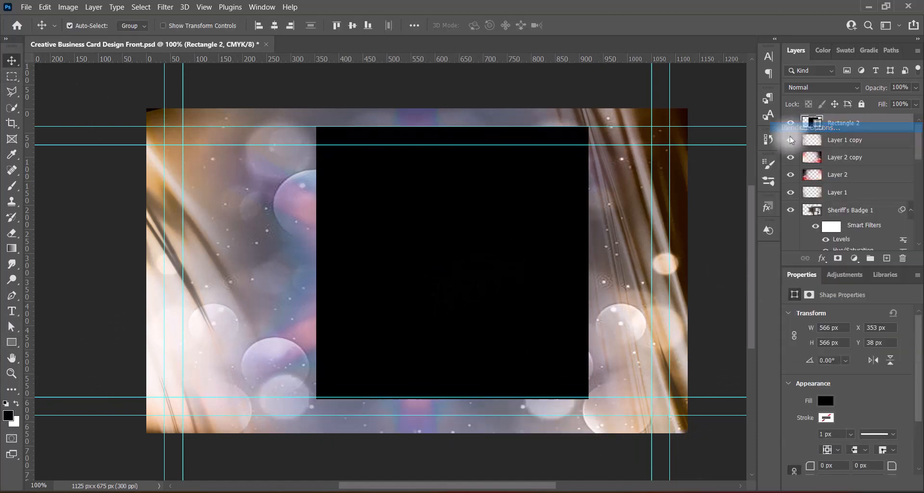
# - Give the black square a 12 px outside stroke in very dark red, blended with Color Dodge
pyautogui.doubleClick(797, 126)
pyautogui.click(436, 193)
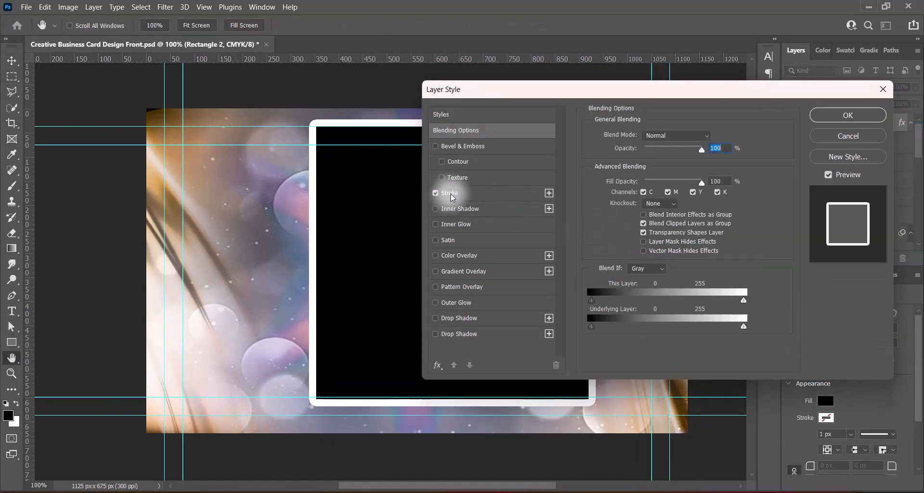
pyautogui.click(450, 192)
pyautogui.click(619, 283)
pyautogui.click(692, 232)
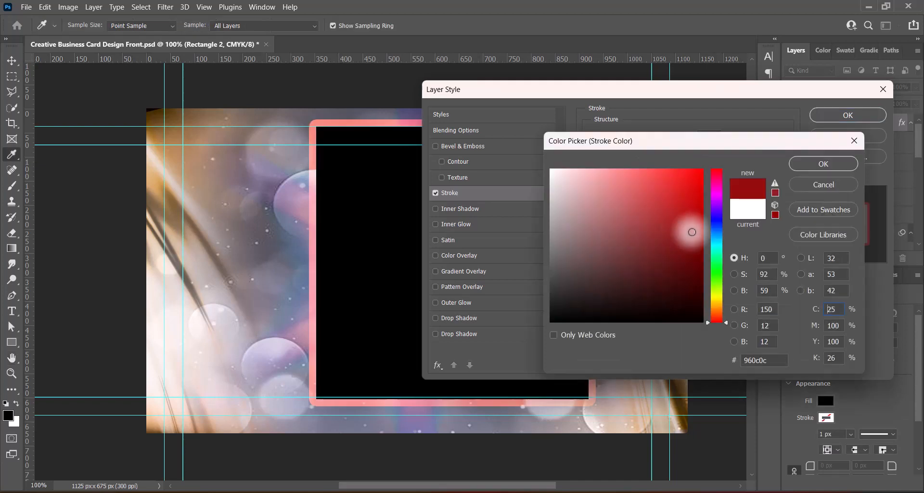
pyautogui.moveTo(691, 231); pyautogui.dragTo(698, 192)
pyautogui.click(698, 275)
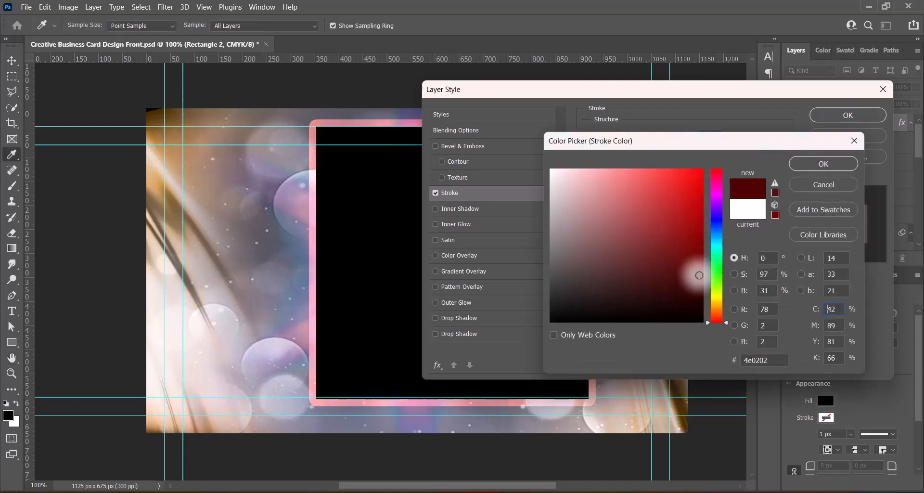
pyautogui.moveTo(698, 276)
pyautogui.mouseDown()
pyautogui.moveTo(702, 296)
pyautogui.moveTo(700, 286)
pyautogui.mouseUp()
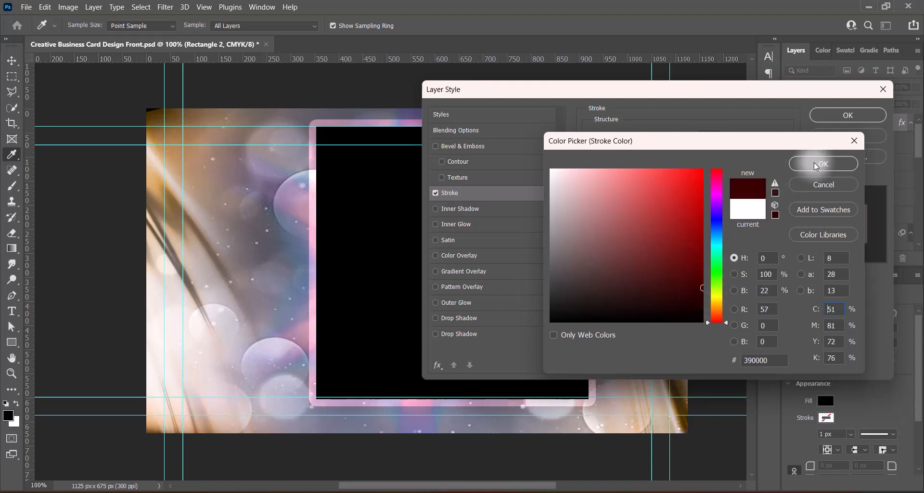
pyautogui.click(823, 164)
pyautogui.click(703, 136)
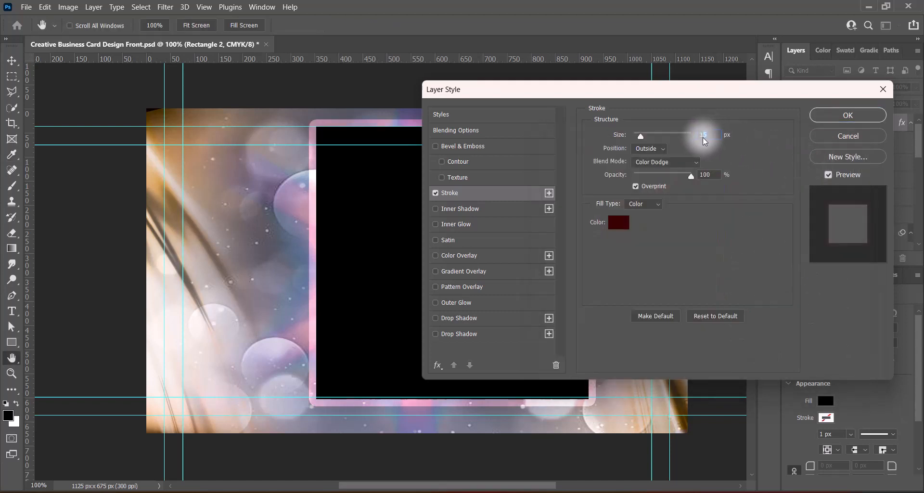
pyautogui.click(847, 115)
# - Move the square to the card's right half and round its corners to 63 px
pyautogui.hotkey('ctrl', 't')
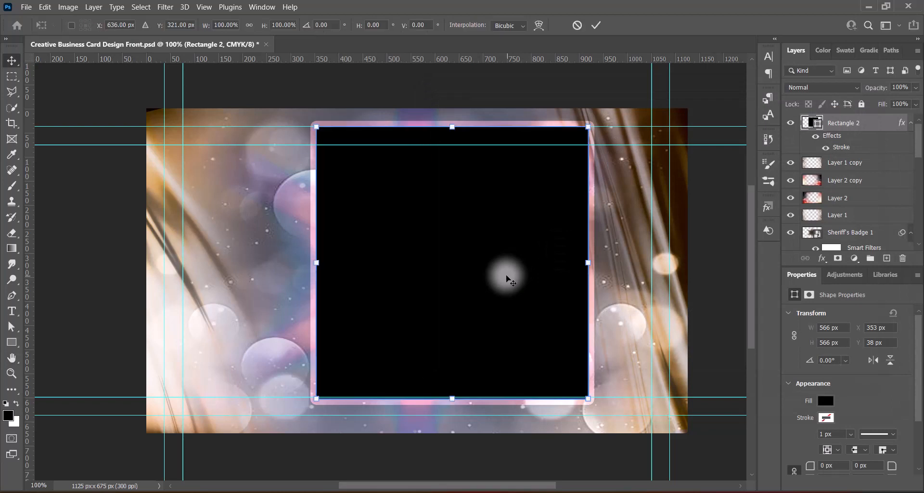
pyautogui.moveTo(463, 281); pyautogui.dragTo(599, 243)
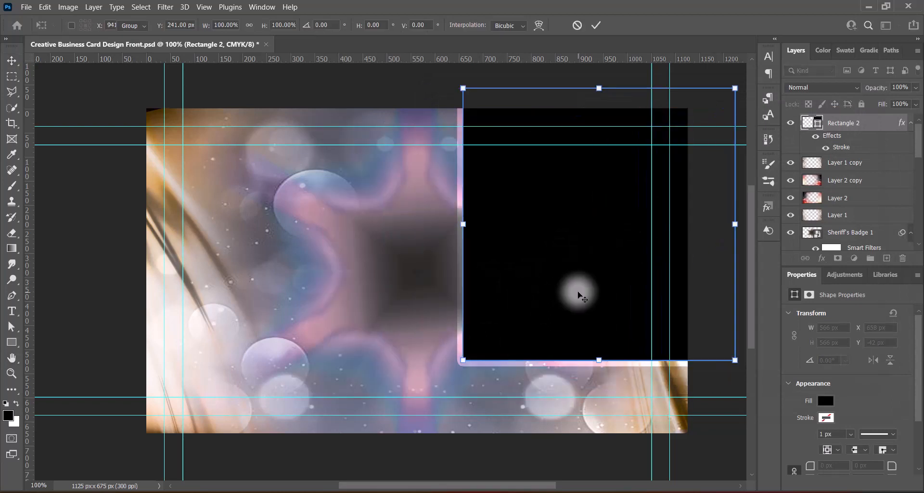
pyautogui.press('Return')
pyautogui.moveTo(552, 266); pyautogui.dragTo(457, 318)
pyautogui.click(12, 342)
pyautogui.moveTo(371, 151); pyautogui.dragTo(391, 173)
pyautogui.click(12, 61)
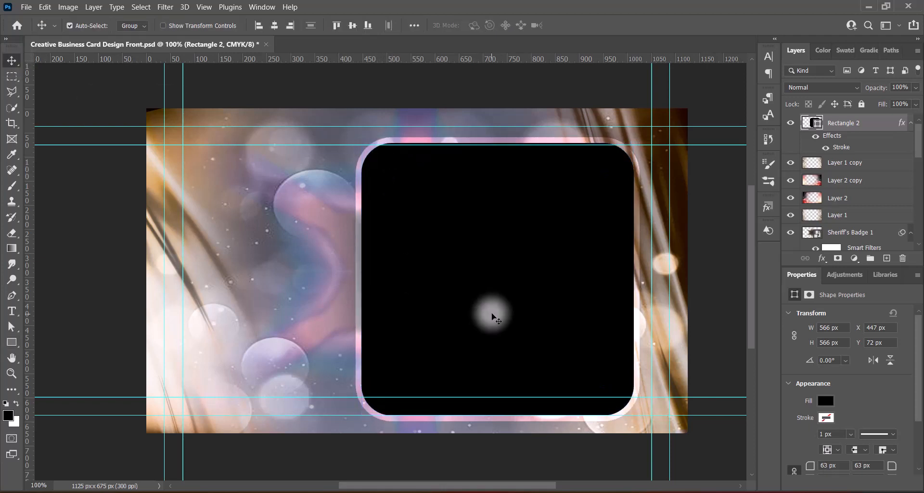
# - Rotate the rounded square about 27.68°, enlarge it to about 105%, and place it over the card's upper-right area
pyautogui.hotkey('ctrl', 't')
pyautogui.moveTo(492, 310); pyautogui.dragTo(574, 273)
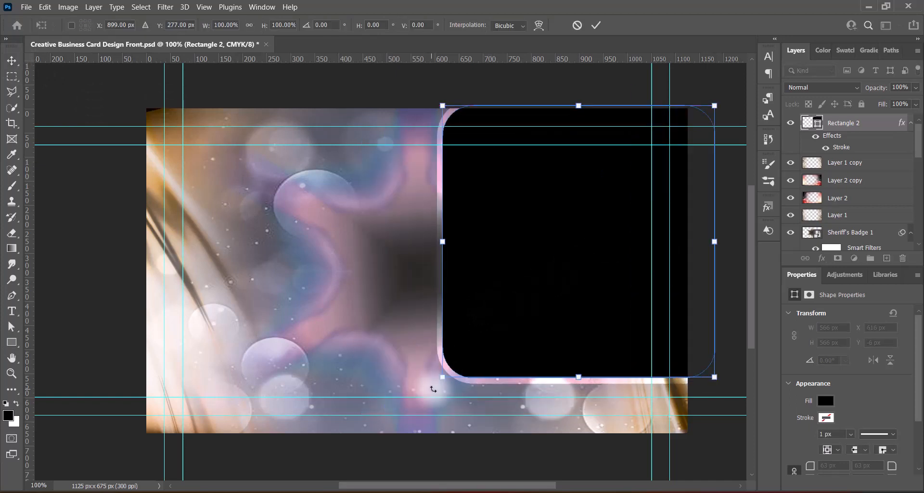
pyautogui.moveTo(433, 387); pyautogui.dragTo(423, 307)
pyautogui.moveTo(564, 281); pyautogui.dragTo(607, 256)
pyautogui.moveTo(630, 331); pyautogui.dragTo(625, 339)
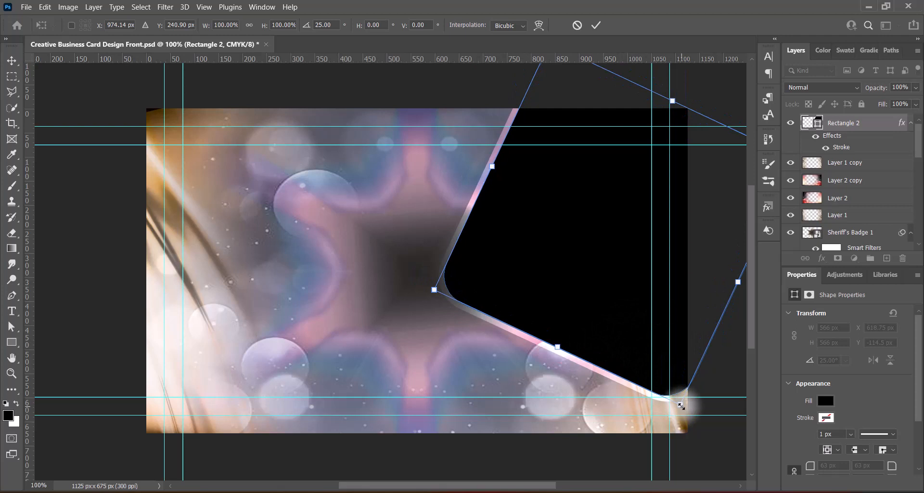
pyautogui.moveTo(681, 405); pyautogui.dragTo(690, 422)
pyautogui.moveTo(616, 331); pyautogui.dragTo(619, 325)
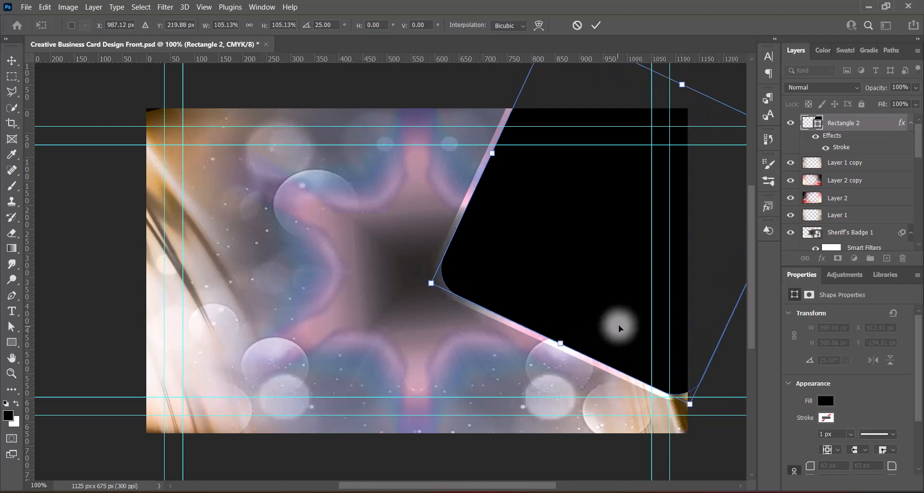
pyautogui.moveTo(412, 288); pyautogui.dragTo(427, 268)
pyautogui.press('Return')
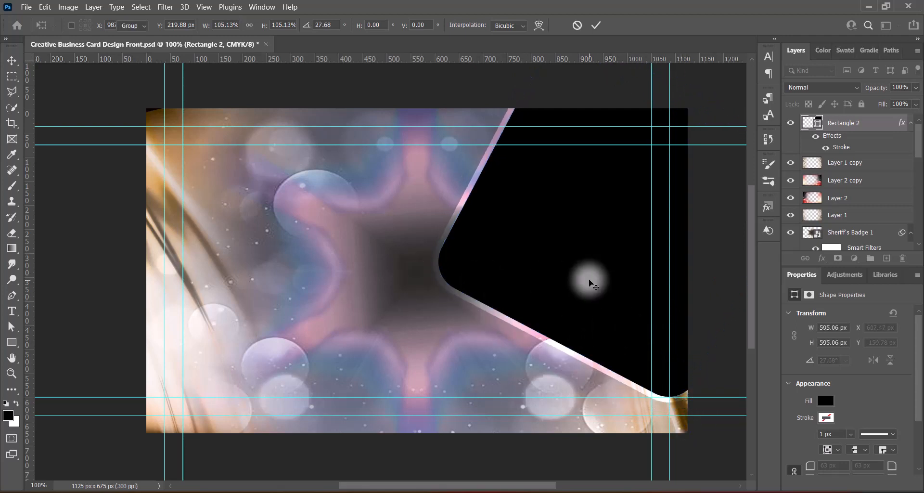
# - Reduce the rounded square's fill to 42% and place a duplicate of it across the card's lower middle
pyautogui.click(915, 104)
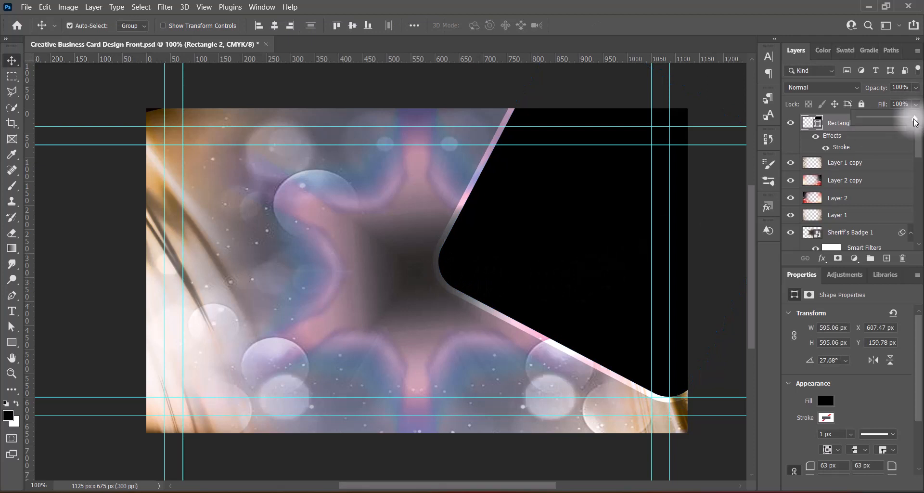
pyautogui.moveTo(916, 118); pyautogui.dragTo(883, 124)
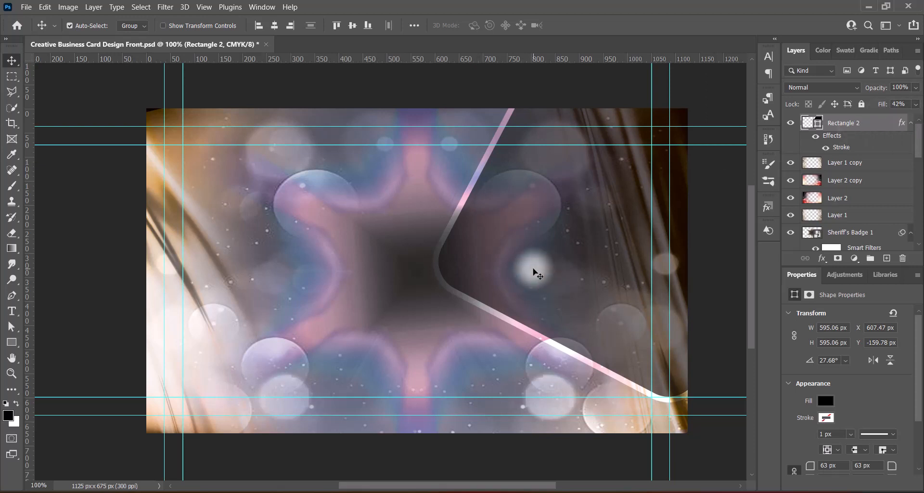
pyautogui.keyDown('alt'); pyautogui.moveTo(534, 272); pyautogui.dragTo(349, 374); pyautogui.keyUp('alt')
pyautogui.moveTo(538, 235); pyautogui.dragTo(533, 388)
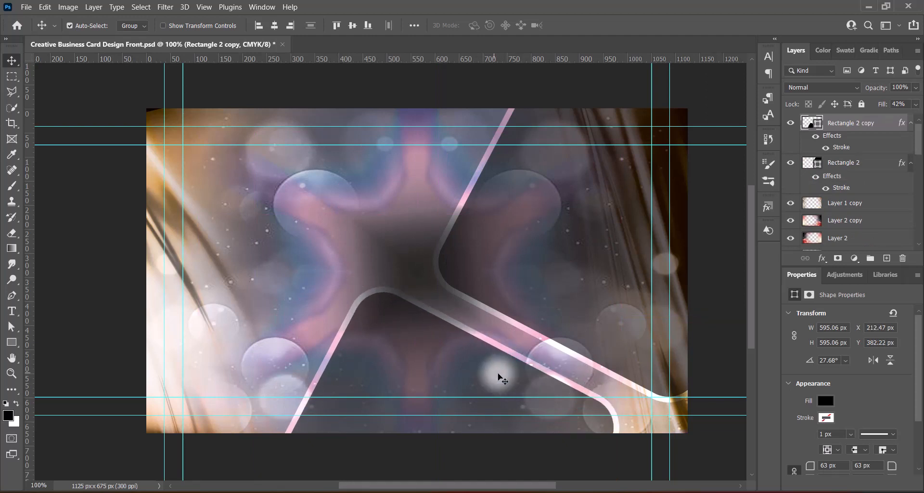
# - Set Rectangle 2 copy's fill to 33%, change its stroke color to dark blue, and save the document
pyautogui.click(915, 104)
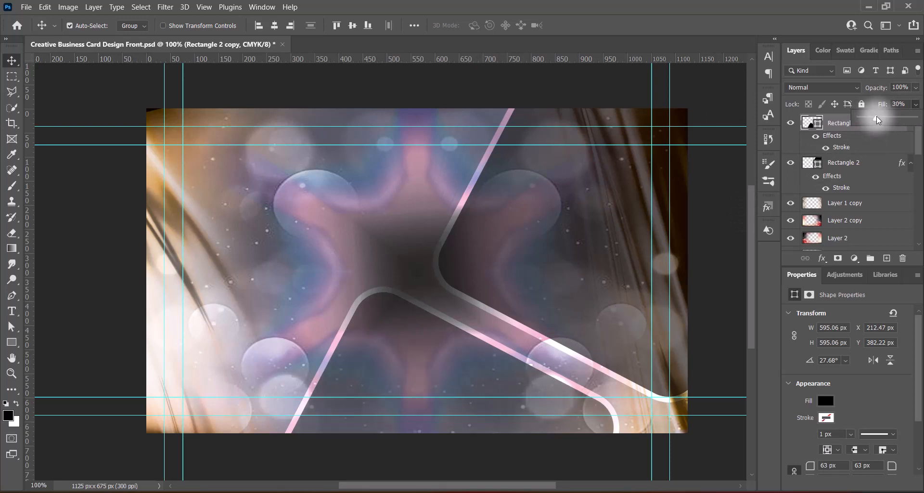
pyautogui.doubleClick(807, 130)
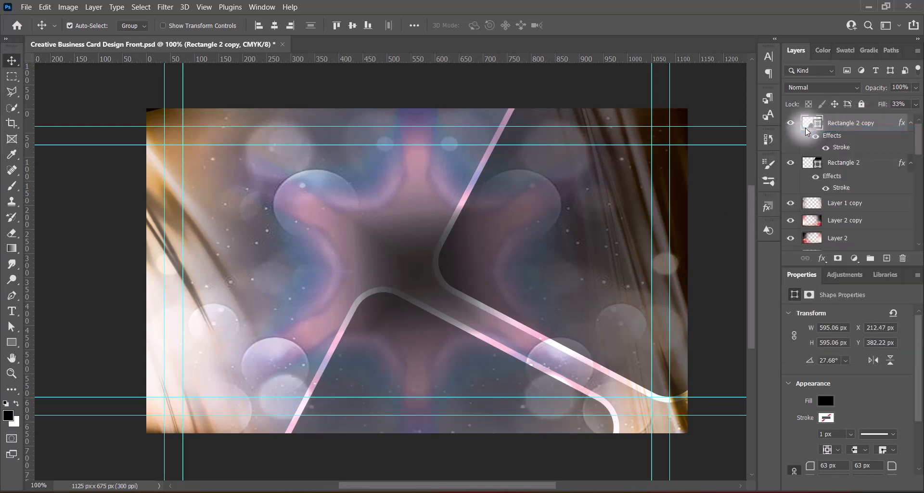
pyautogui.click(457, 192)
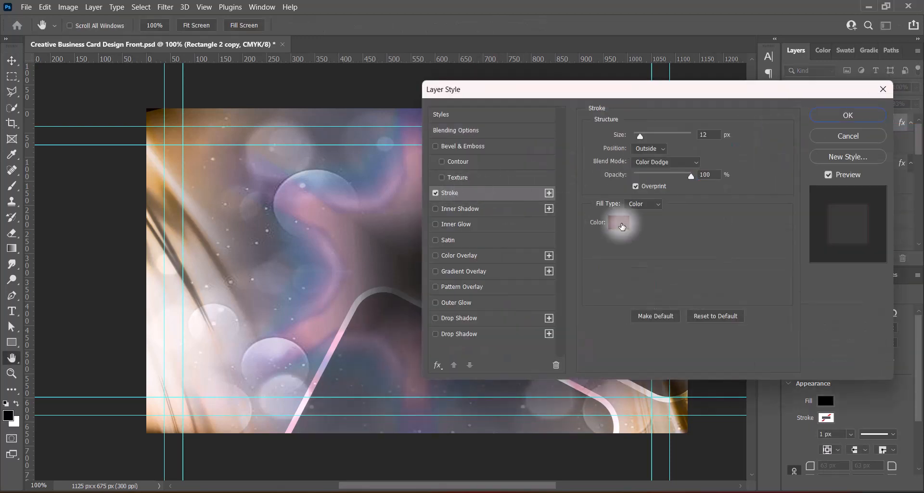
pyautogui.click(621, 223)
pyautogui.click(714, 212)
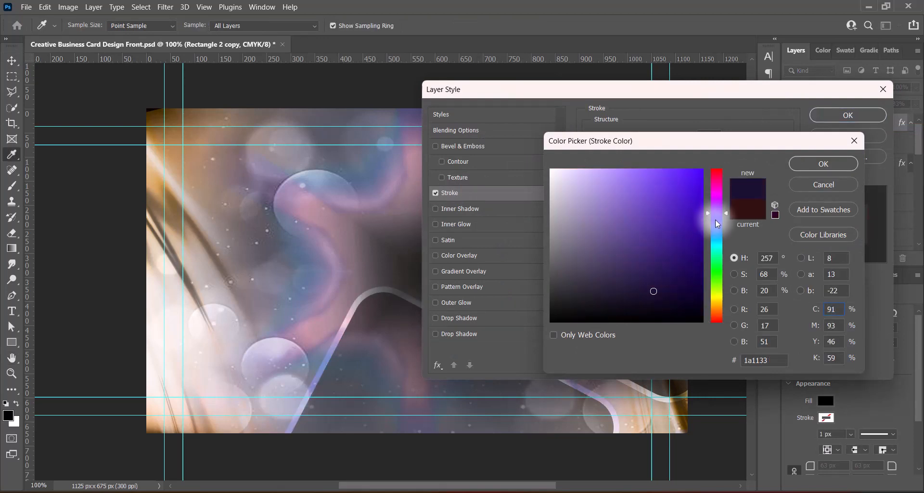
pyautogui.click(717, 222)
pyautogui.click(826, 164)
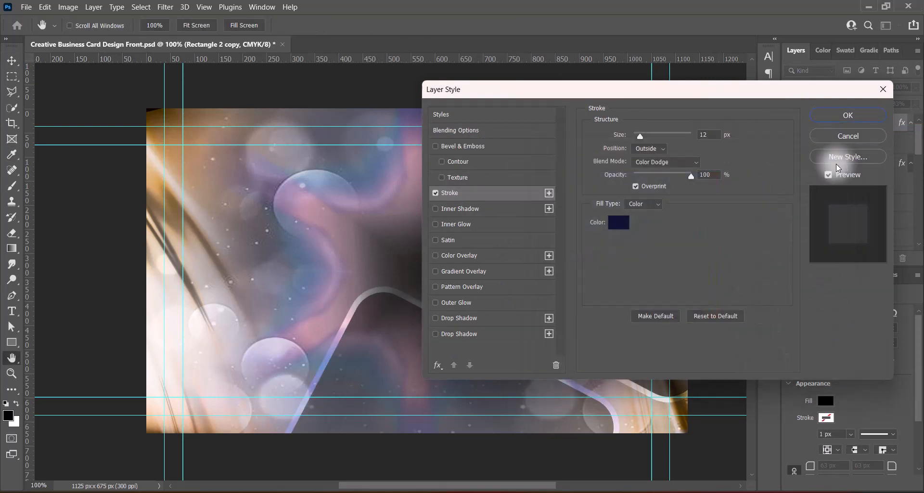
pyautogui.click(824, 114)
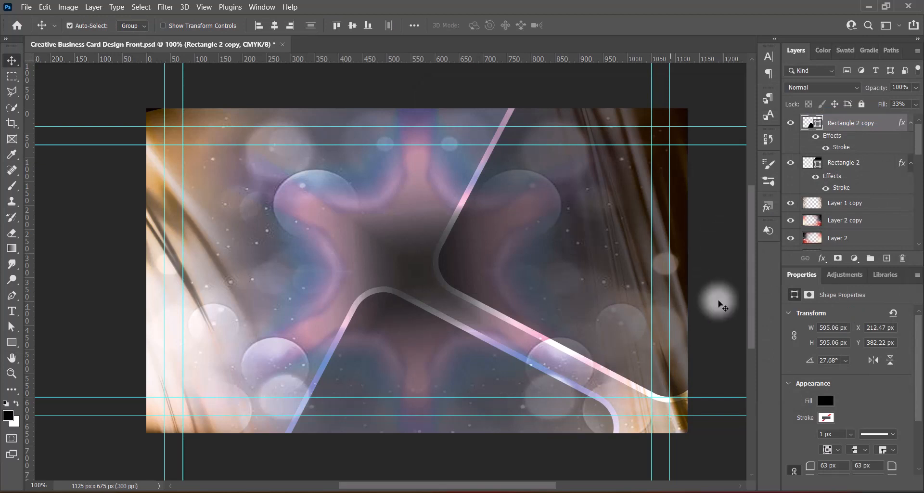
pyautogui.hotkey('ctrl', 's')
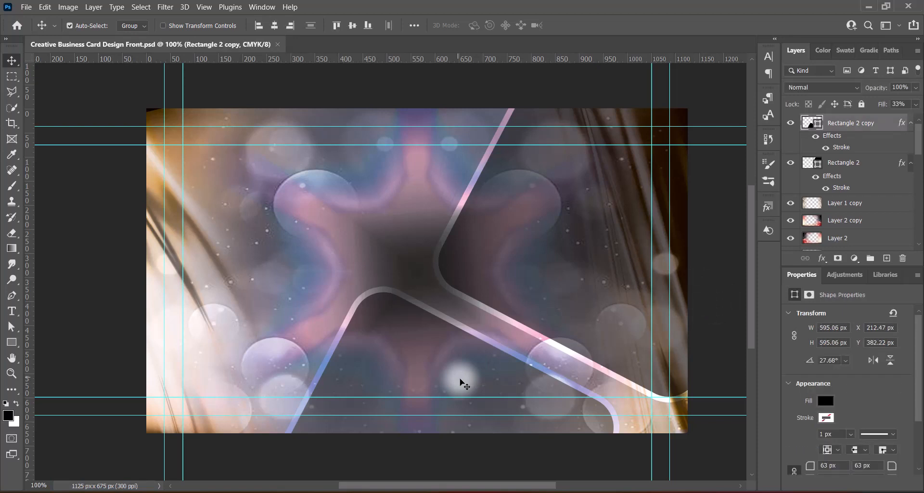
# - Nudge Rectangle 2 copy up 6 px and reduce its fill to 27%
pyautogui.press('Up')
pyautogui.press('Up')
pyautogui.press('Up')
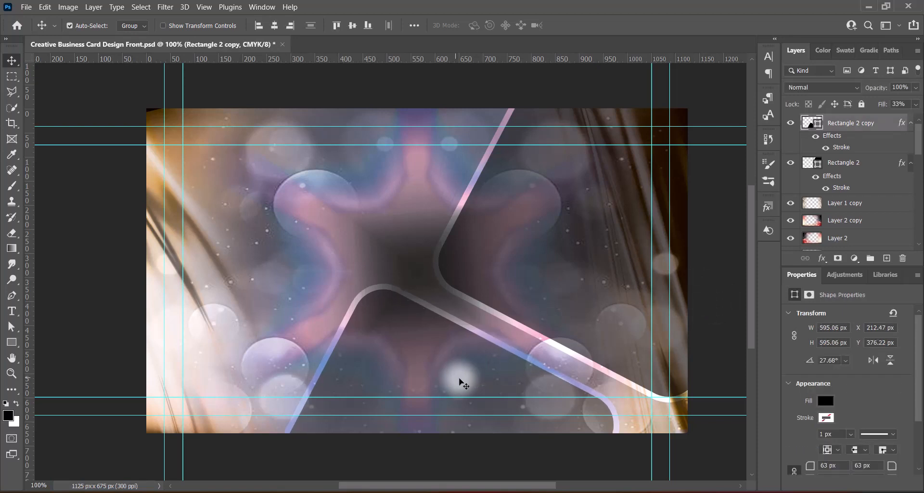
pyautogui.click(916, 104)
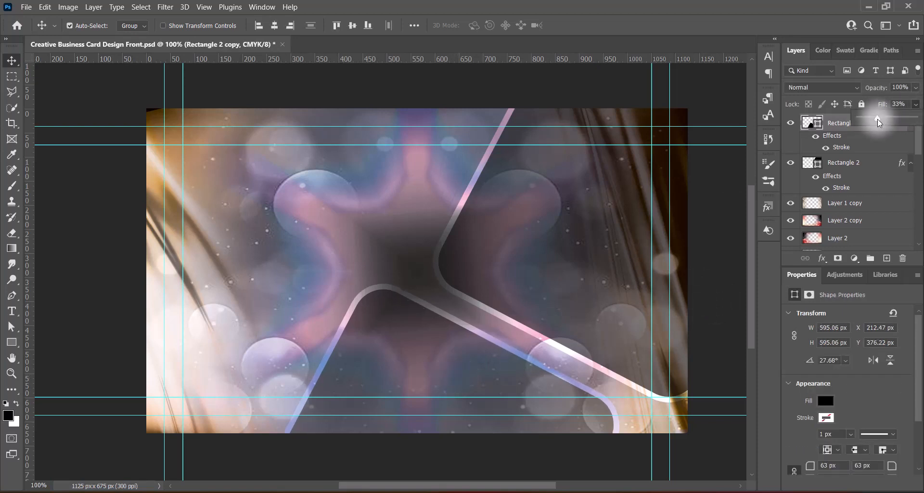
pyautogui.click(722, 230)
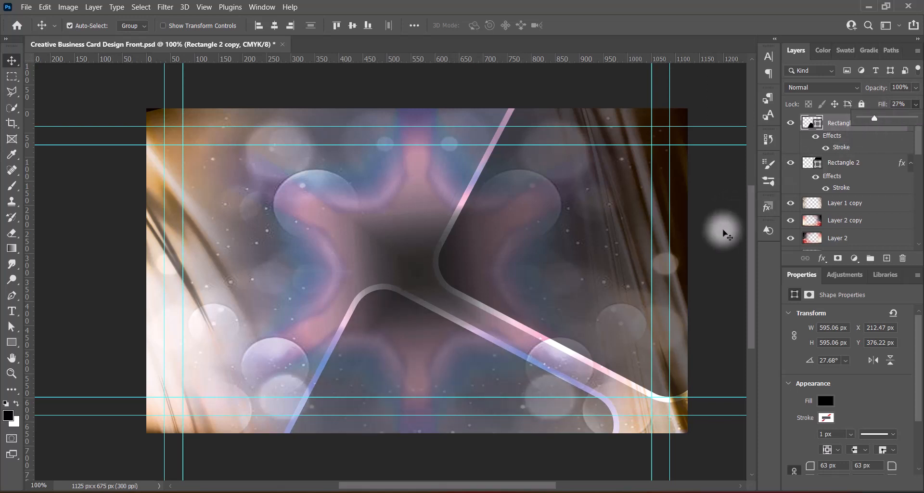
pyautogui.click(720, 237)
# - Change Rectangle 2 copy's solid fill color to a very dark navy blue, about #010030
pyautogui.doubleClick(811, 123)
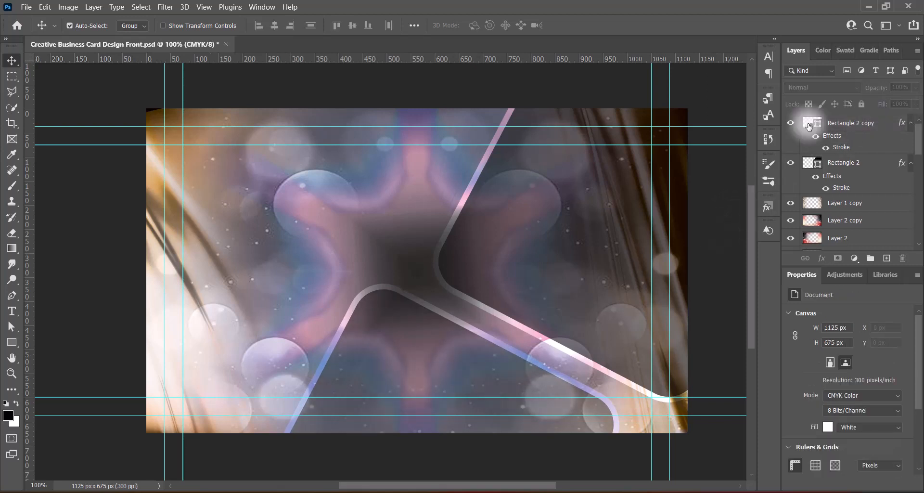
pyautogui.moveTo(712, 207); pyautogui.dragTo(732, 150)
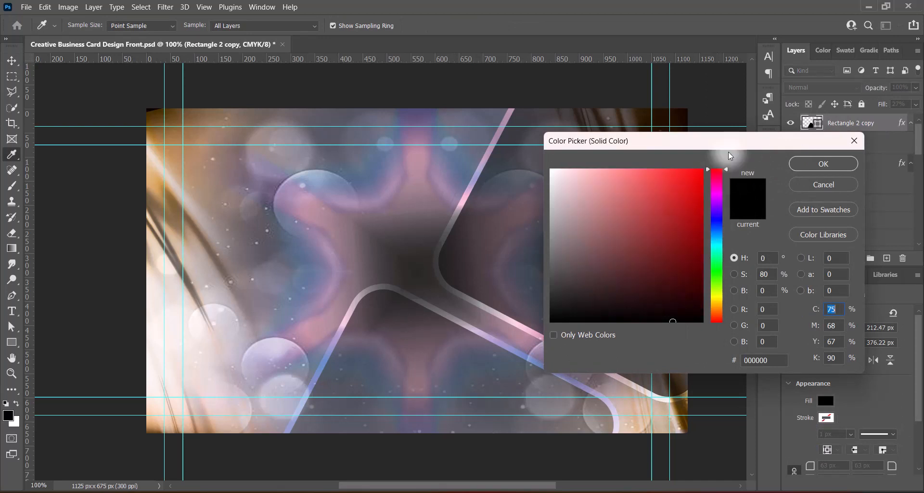
pyautogui.click(702, 296)
pyautogui.click(716, 219)
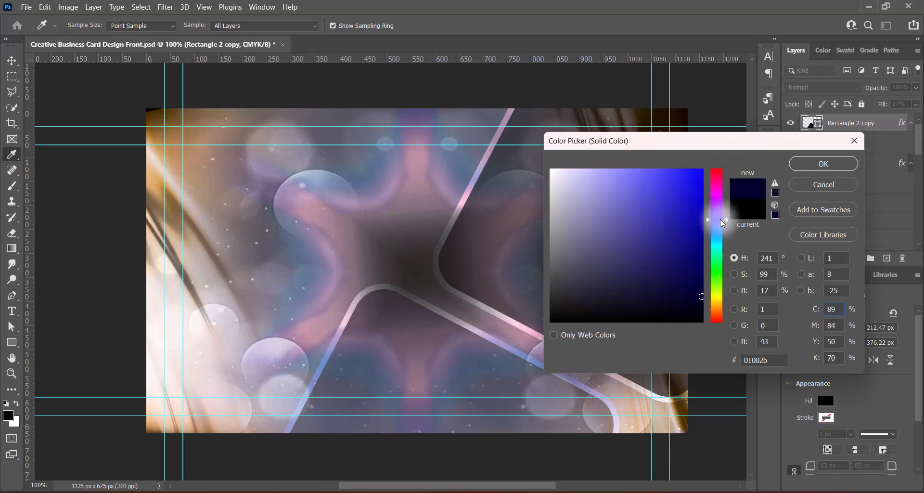
pyautogui.moveTo(701, 290); pyautogui.dragTo(705, 294)
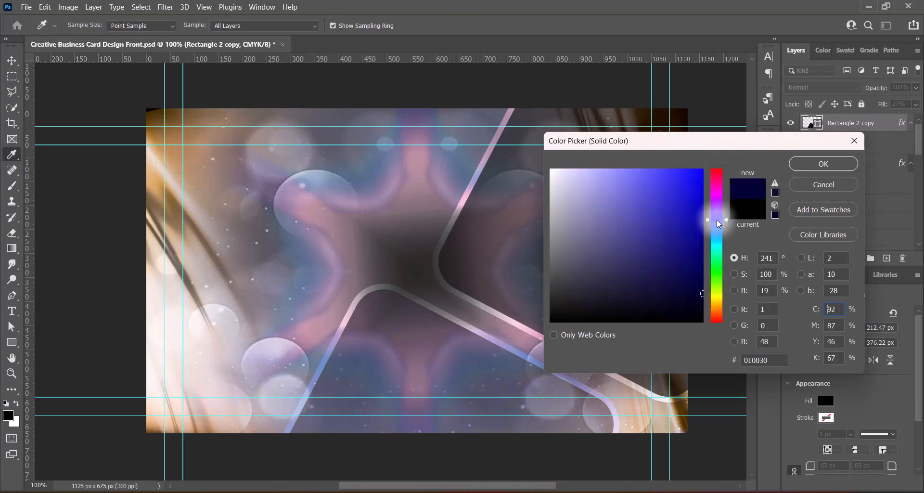
pyautogui.click(826, 163)
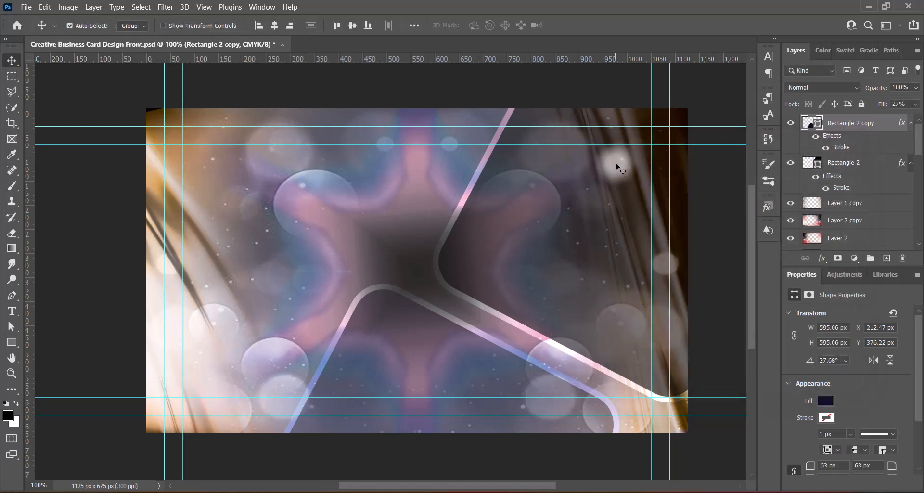
# - Save the document and paste the copied name, job title, contact details and icons onto the card
pyautogui.click(705, 227)
pyautogui.hotkey('ctrl', 's')
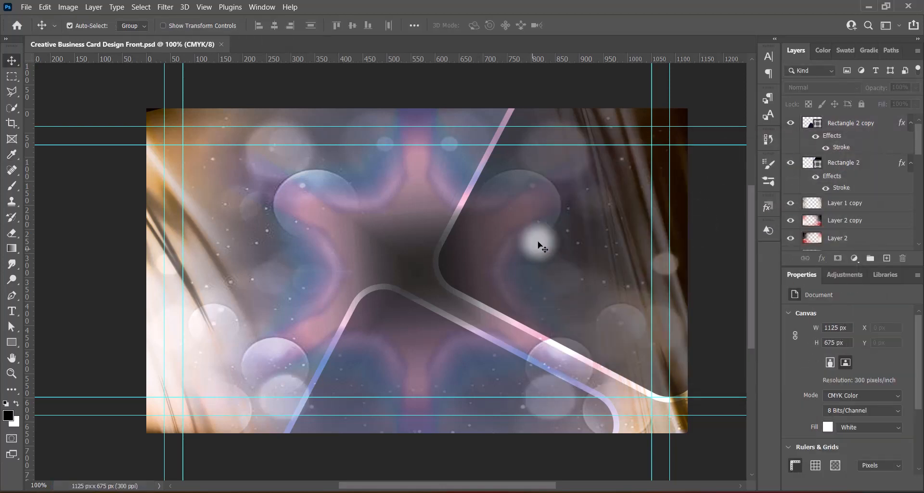
pyautogui.hotkey('ctrl', 'v')
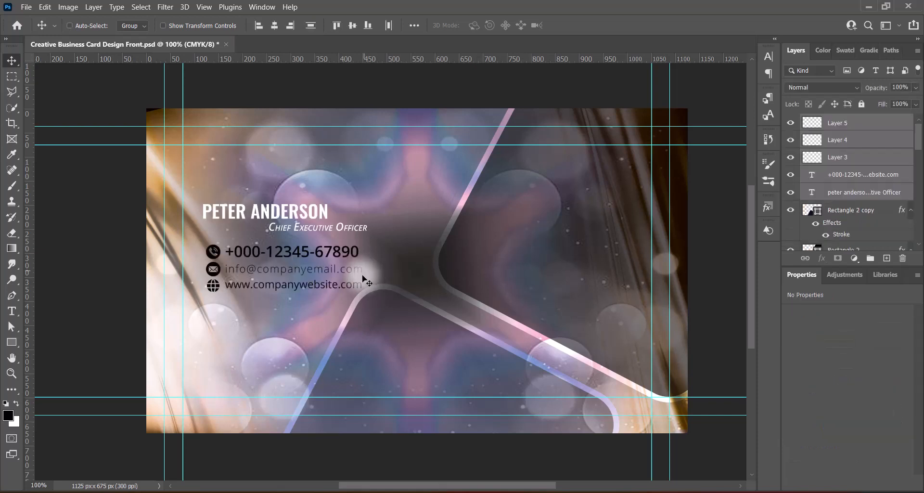
# - Scale the pasted text and icons to about 138.6% and position them in the card's upper left, beside the inner vertical guide
pyautogui.hotkey('ctrl', 't')
pyautogui.moveTo(286, 203); pyautogui.dragTo(350, 169)
pyautogui.moveTo(416, 215); pyautogui.dragTo(420, 217)
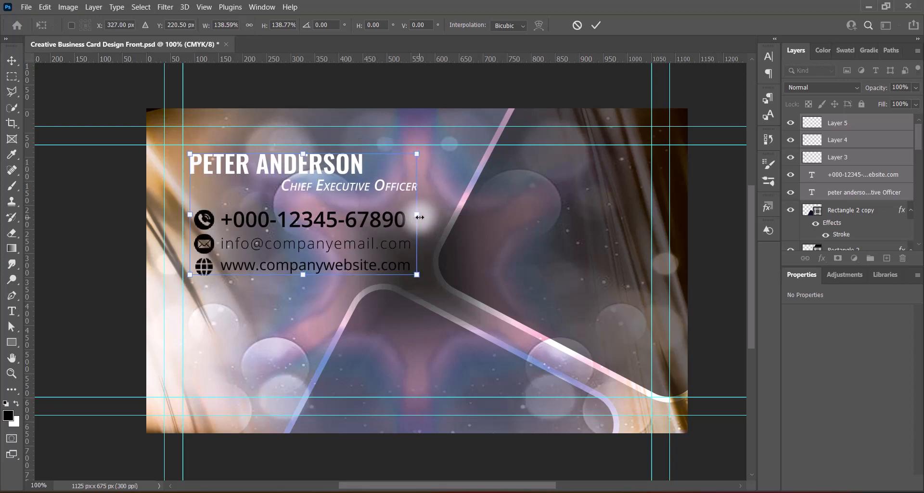
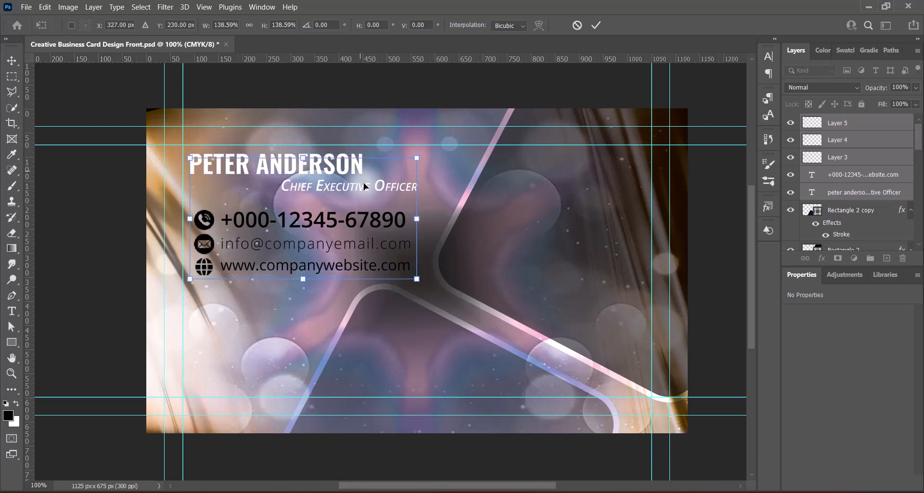
pyautogui.press('Left')
pyautogui.press('Left')
pyautogui.press('Left')
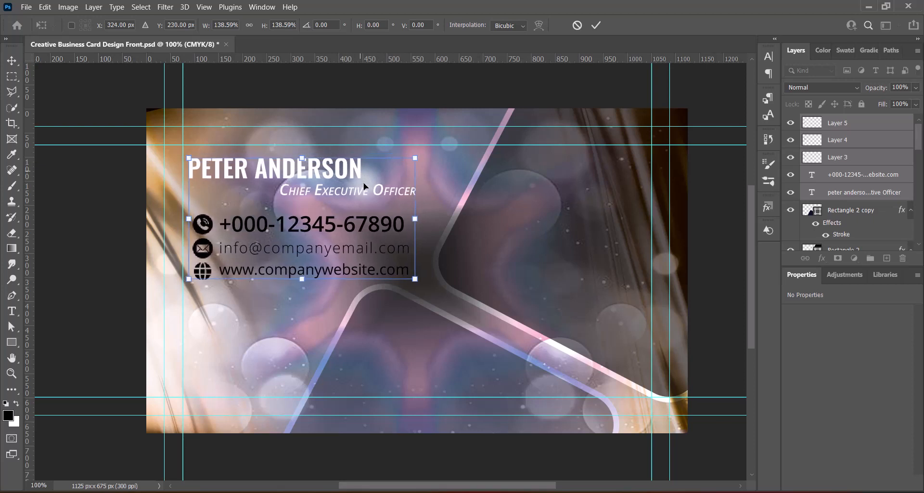
pyautogui.press('Return')
pyautogui.click(720, 322)
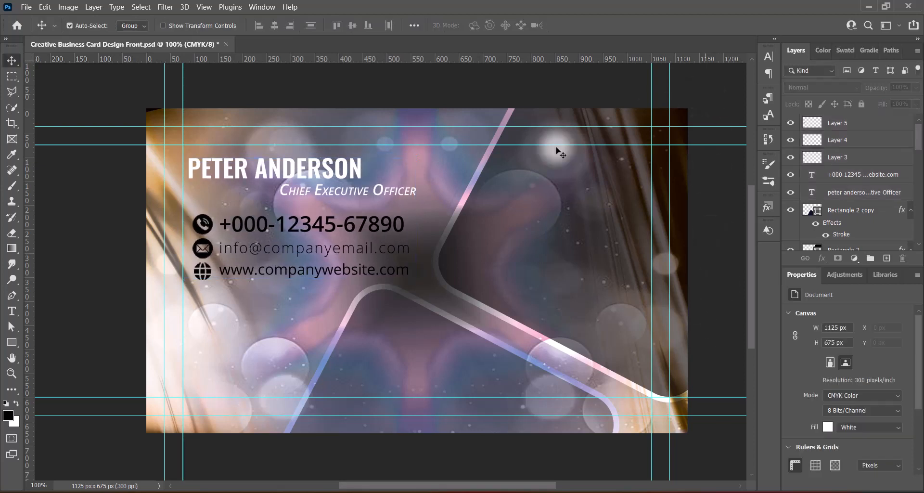
# - Give the name and job title text a soft black drop shadow with 0 px distance and 4% spread
pyautogui.click(356, 172)
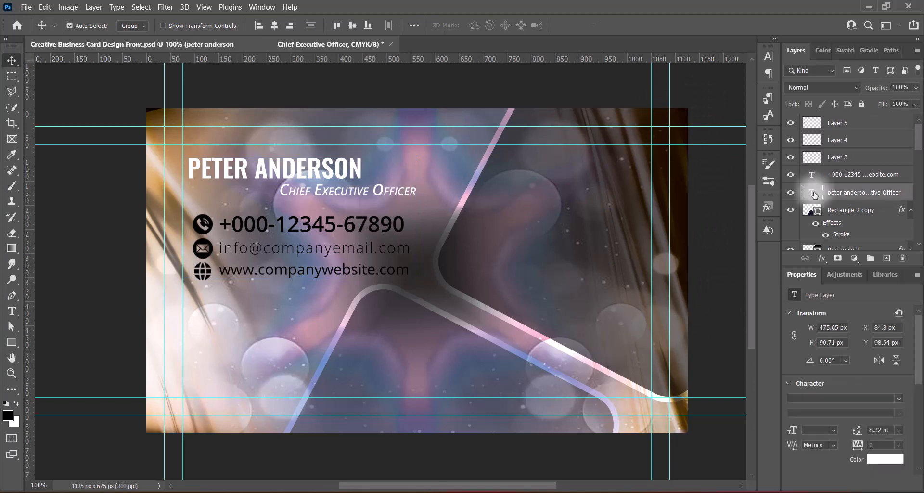
pyautogui.doubleClick(814, 192)
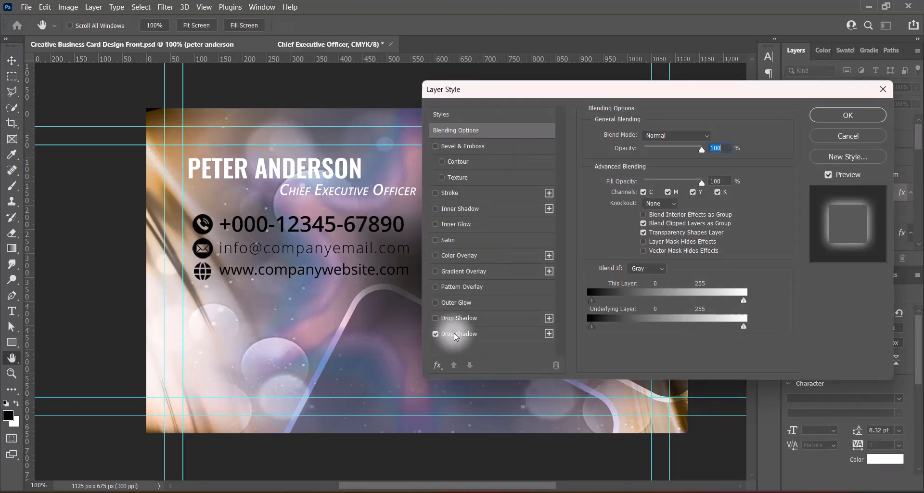
pyautogui.click(454, 333)
pyautogui.click(712, 135)
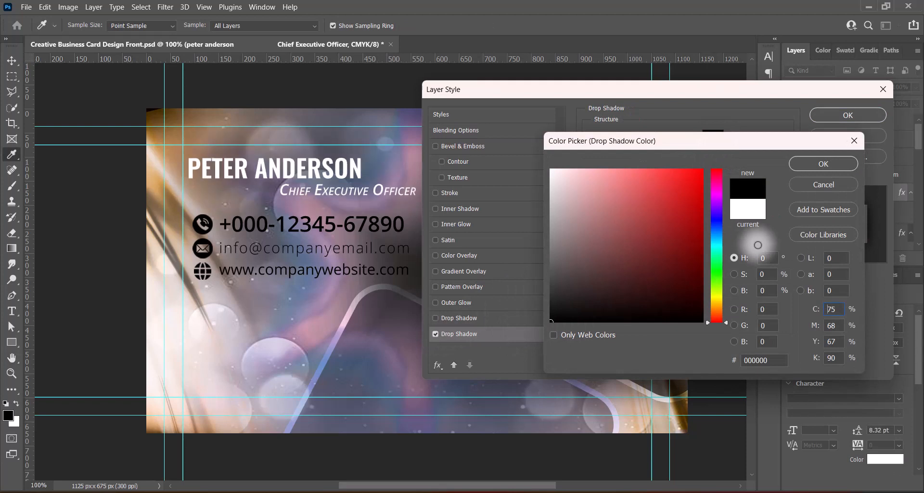
pyautogui.click(823, 163)
pyautogui.moveTo(634, 201); pyautogui.dragTo(667, 217)
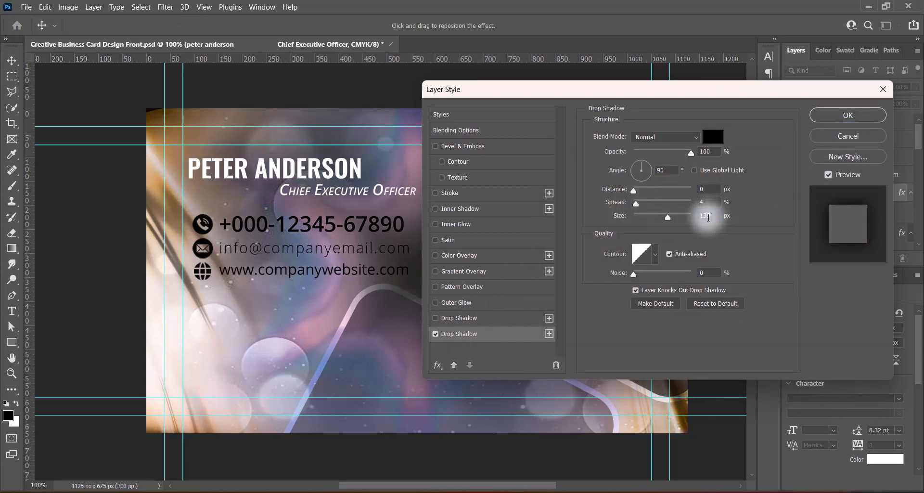
# - Add a second black drop shadow to the name text with 3 px distance, 6% spread and 5 px size
pyautogui.click(455, 318)
pyautogui.click(703, 189)
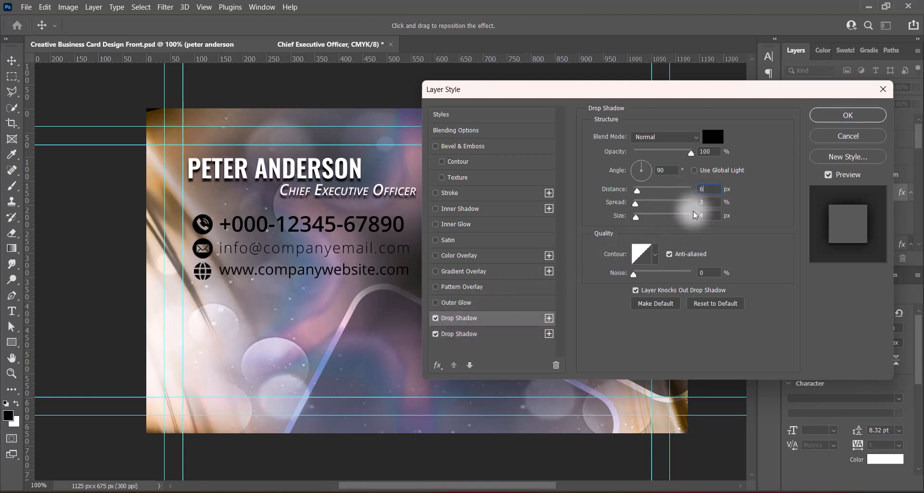
pyautogui.moveTo(635, 203); pyautogui.dragTo(612, 202)
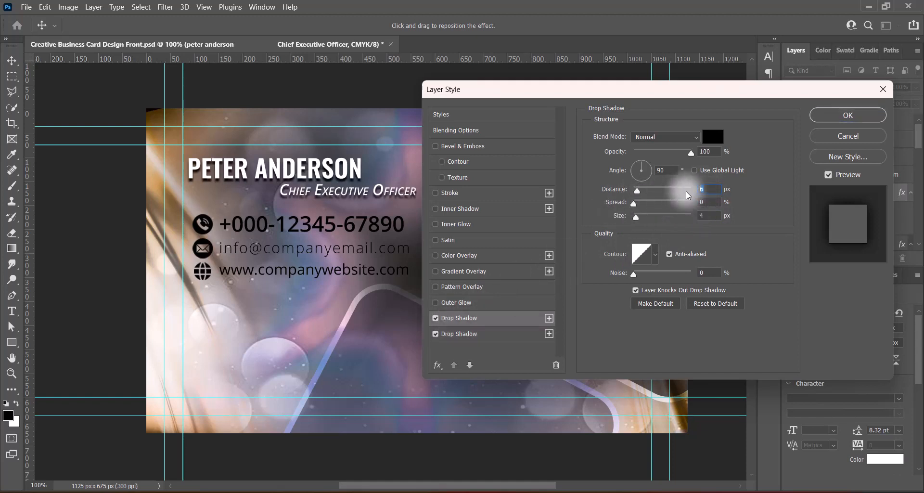
pyautogui.click(707, 216)
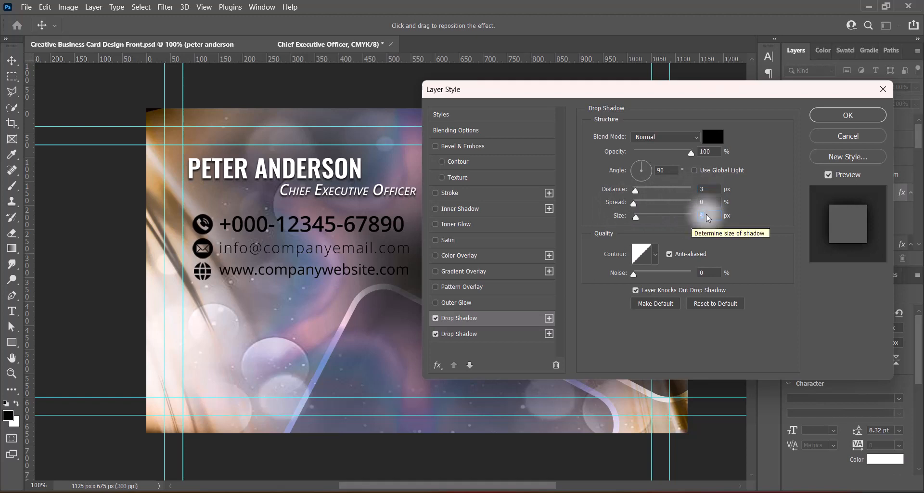
pyautogui.moveTo(706, 215); pyautogui.dragTo(698, 217)
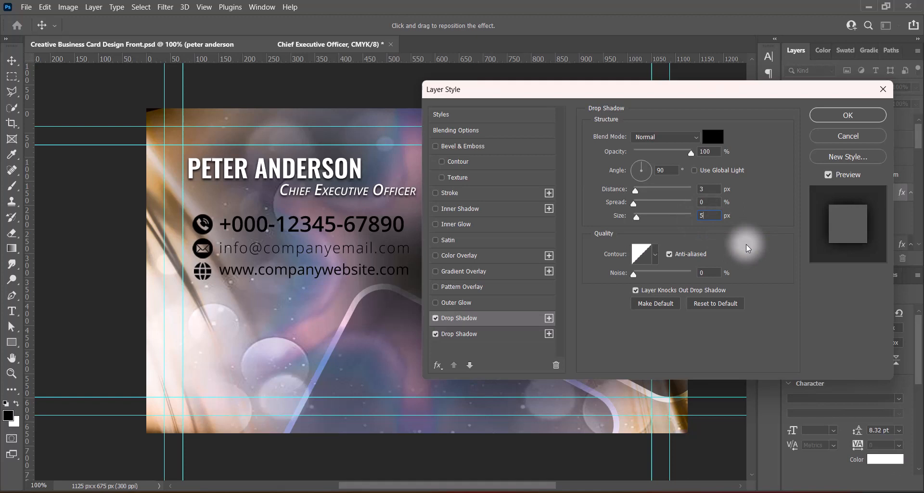
pyautogui.click(691, 204)
pyautogui.write('6')
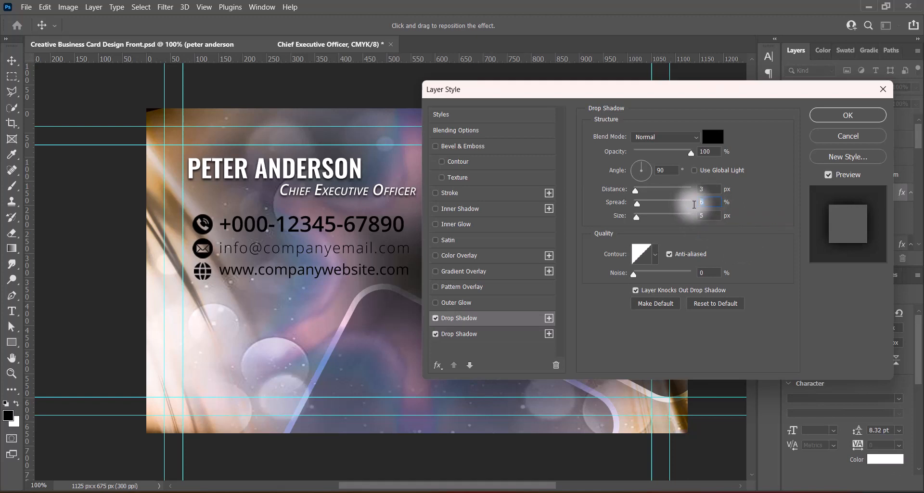
pyautogui.click(827, 117)
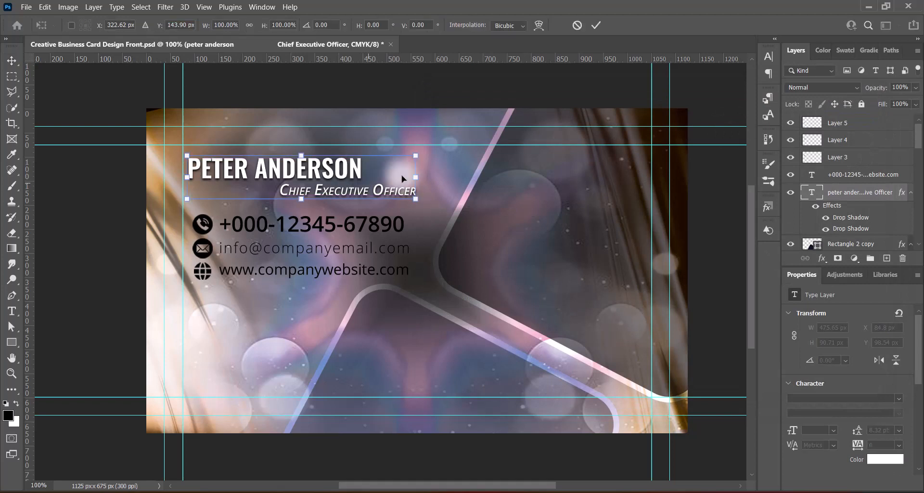
# - Enlarge the name and job title text to about 110%, roughly 523 by 100 px
pyautogui.hotkey('ctrl', 't')
pyautogui.moveTo(416, 176); pyautogui.dragTo(441, 177)
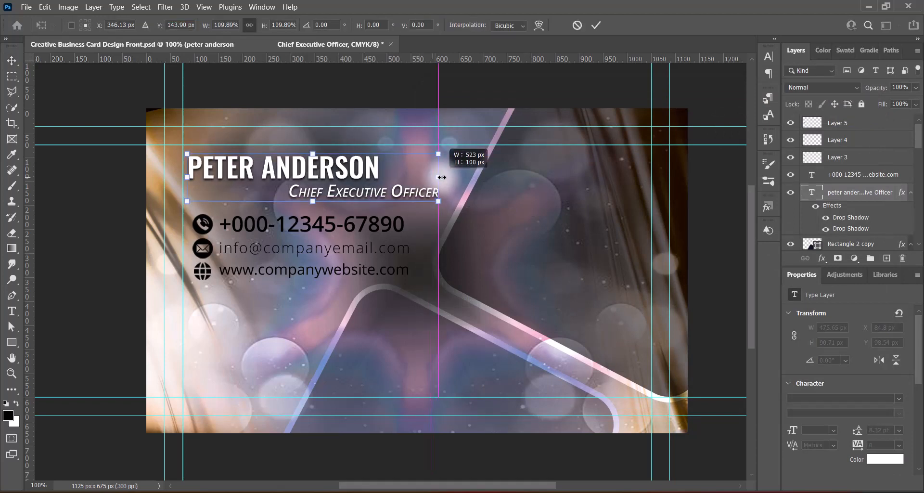
pyautogui.press('Return')
# - Add a white drop shadow to the contact details text with 0 px distance, 6% spread and 150 px size
pyautogui.click(807, 179)
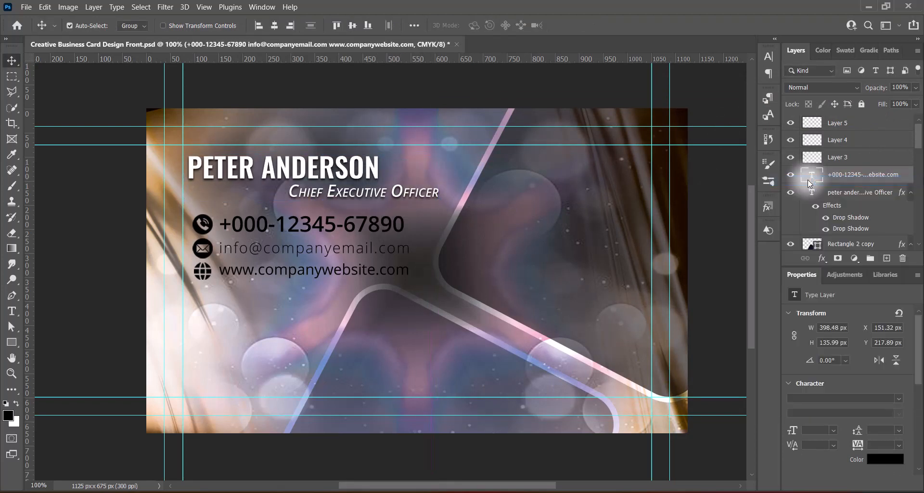
pyautogui.doubleClick(807, 180)
pyautogui.click(436, 334)
pyautogui.click(451, 334)
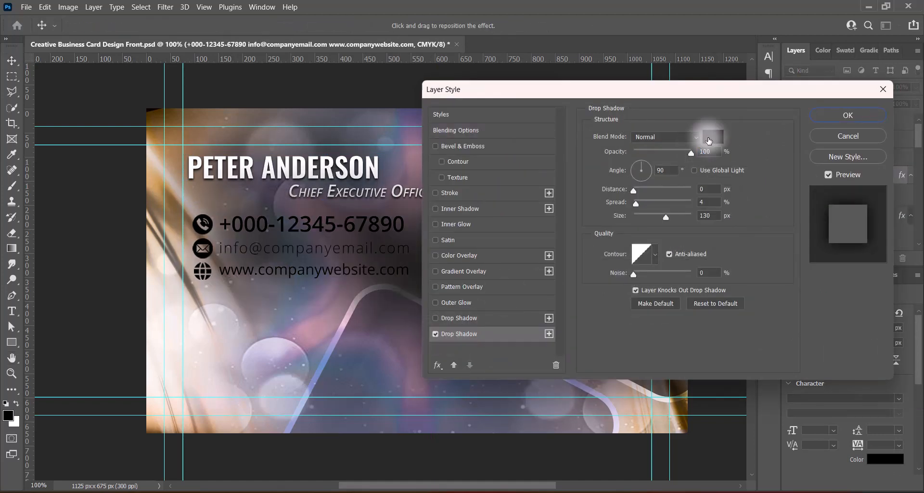
pyautogui.click(712, 137)
pyautogui.moveTo(586, 216); pyautogui.dragTo(522, 140)
pyautogui.click(824, 161)
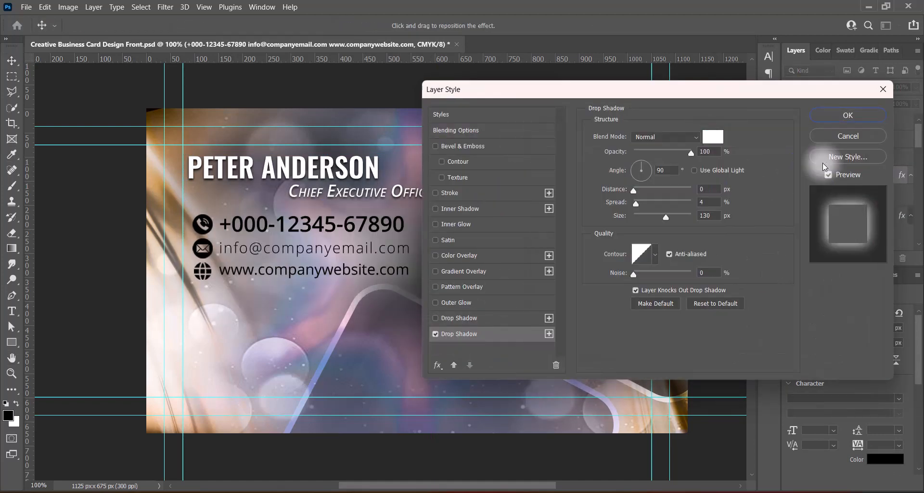
pyautogui.moveTo(672, 93); pyautogui.dragTo(728, 86)
pyautogui.moveTo(766, 195); pyautogui.dragTo(730, 212)
pyautogui.write('6')
pyautogui.doubleClick(767, 209)
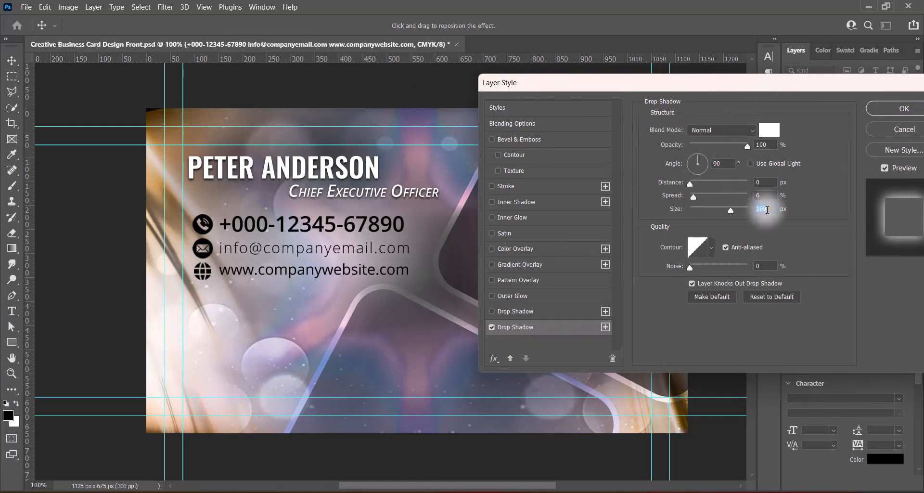
pyautogui.write('150')
# - Add a second white drop shadow to the contact text with distance 3 px, spread 3% and size 3 px
pyautogui.click(506, 312)
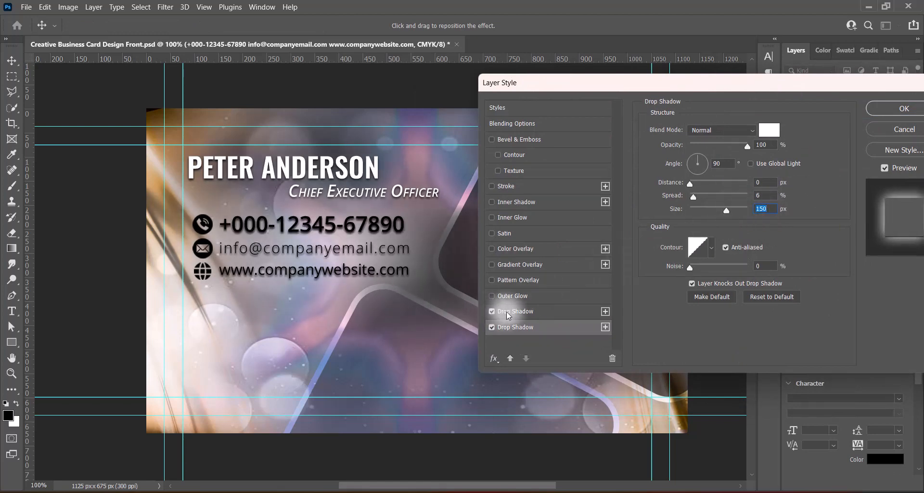
pyautogui.click(765, 131)
pyautogui.moveTo(573, 206); pyautogui.dragTo(528, 139)
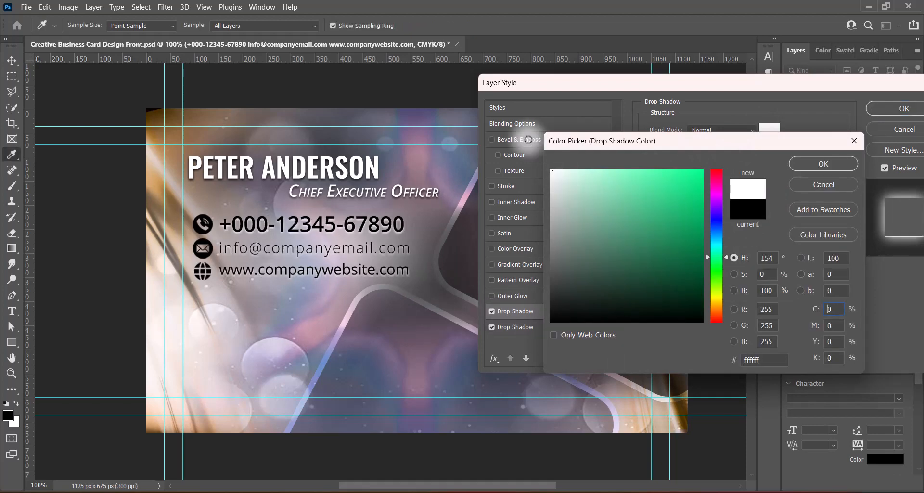
pyautogui.click(836, 163)
pyautogui.moveTo(768, 209); pyautogui.dragTo(726, 213)
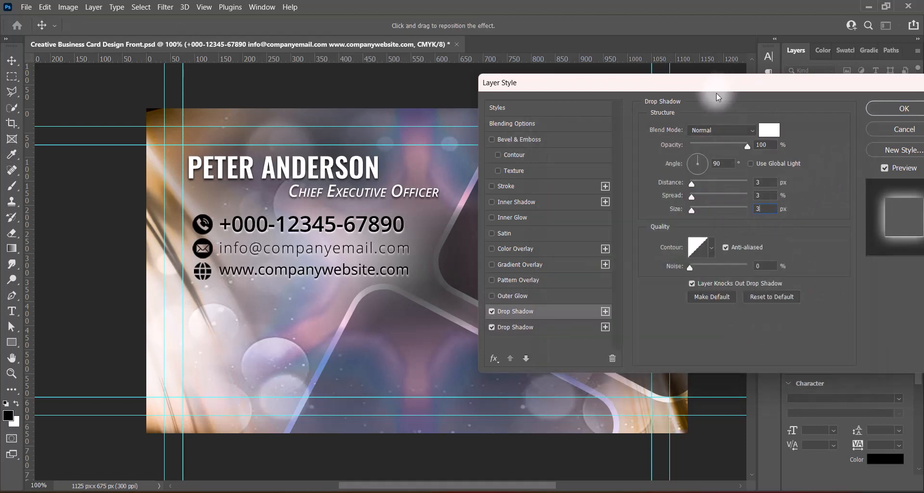
pyautogui.moveTo(716, 84); pyautogui.dragTo(580, 95)
pyautogui.click(743, 119)
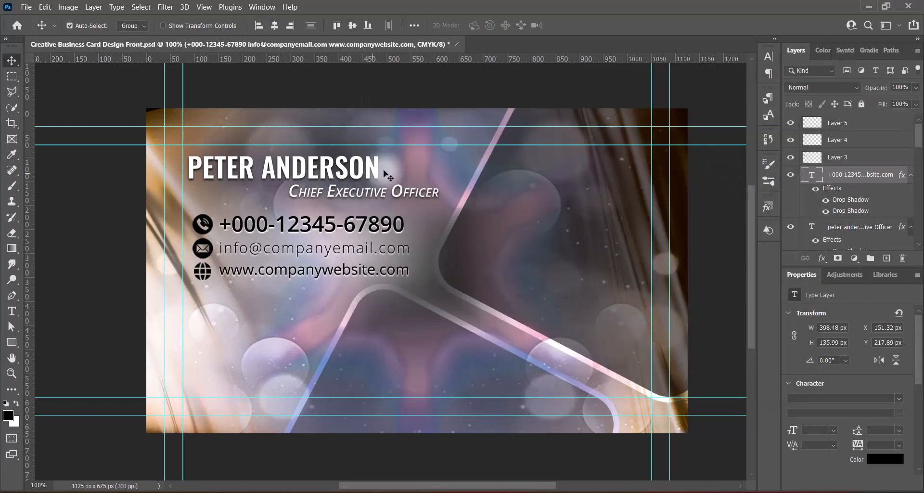
# - Move the name and job title text layer to the top of the layer stack
pyautogui.click(381, 165)
pyautogui.moveTo(854, 208); pyautogui.dragTo(856, 118)
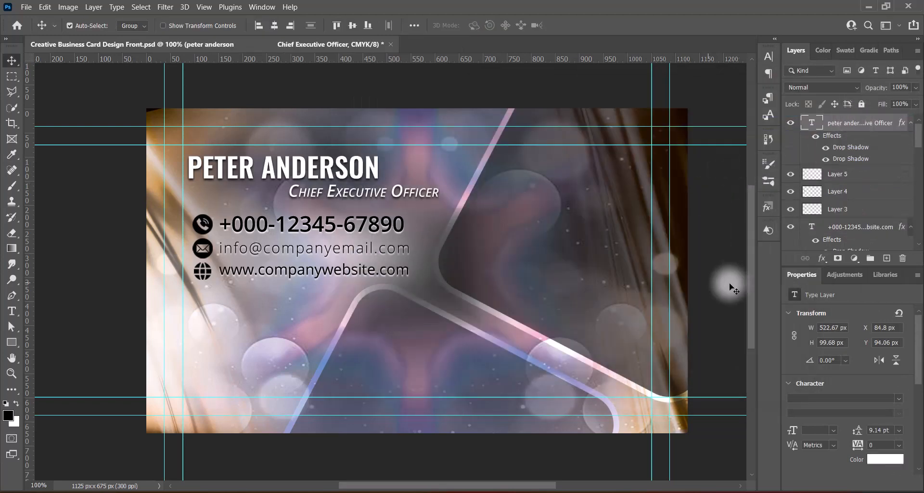
# - Nudge the contact text and its three icons together about 6 px left and 9 px down
pyautogui.click(203, 226)
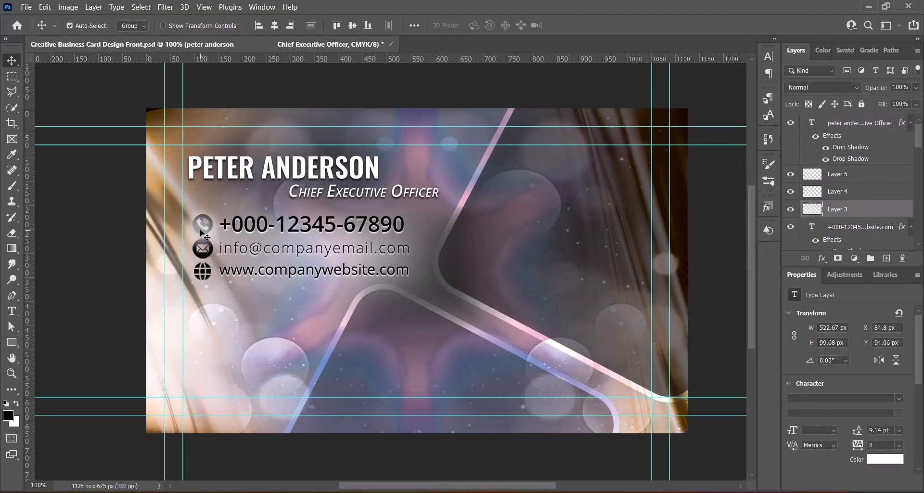
pyautogui.keyDown('shift'); pyautogui.click(202, 269); pyautogui.keyUp('shift')
pyautogui.keyDown('shift'); pyautogui.click(264, 234); pyautogui.keyUp('shift')
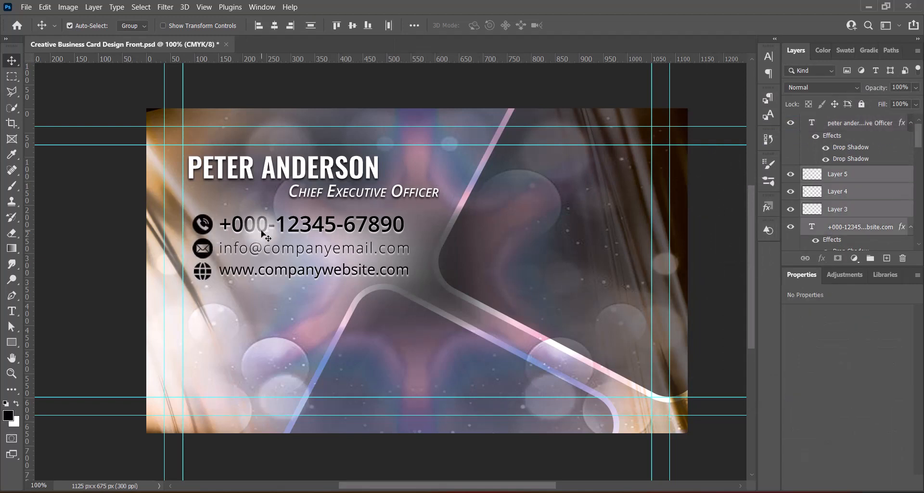
pyautogui.press('Left')
pyautogui.press('Left')
pyautogui.press('Left')
pyautogui.press('Left')
pyautogui.press('Left')
pyautogui.press('Left')
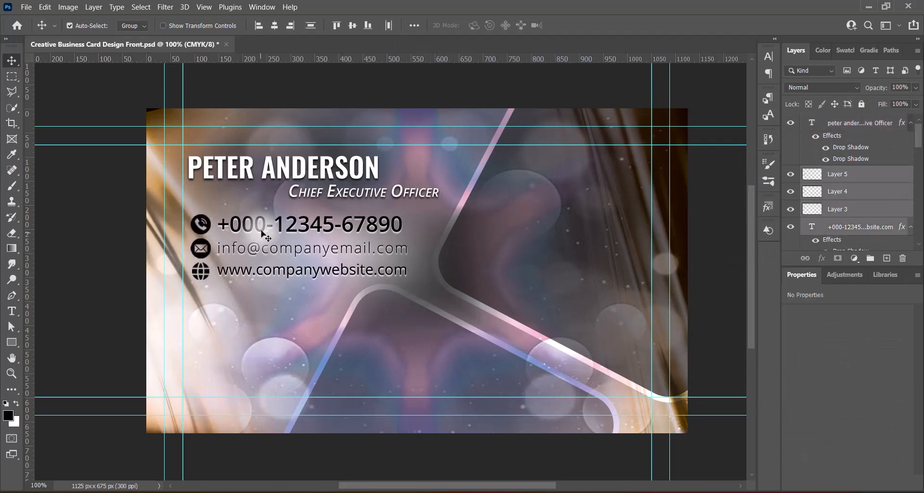
pyautogui.press('Down')
pyautogui.press('Down')
pyautogui.press('Down')
pyautogui.press('Down')
pyautogui.press('Down')
pyautogui.press('Down')
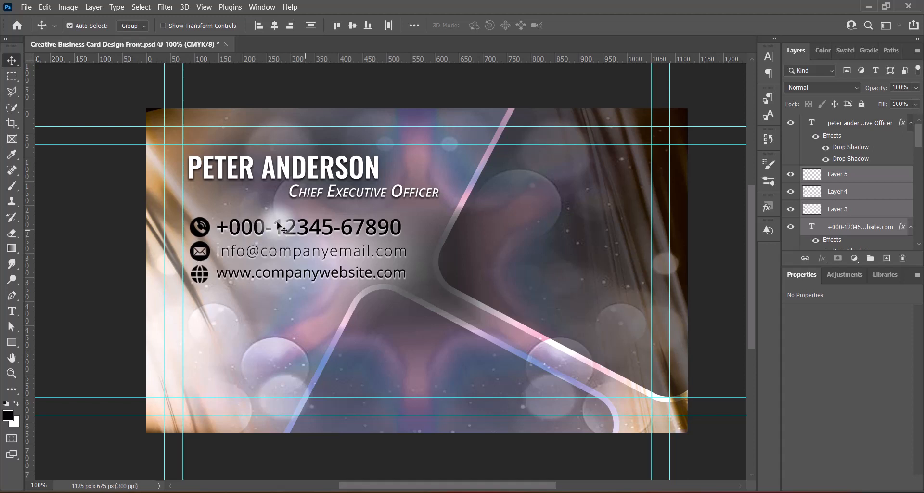
pyautogui.press('Down')
pyautogui.press('Down')
pyautogui.press('Down')
# - Nudge the name and job title text down a few pixels
pyautogui.click(375, 176)
pyautogui.press('Down')
pyautogui.press('Down')
pyautogui.press('Down')
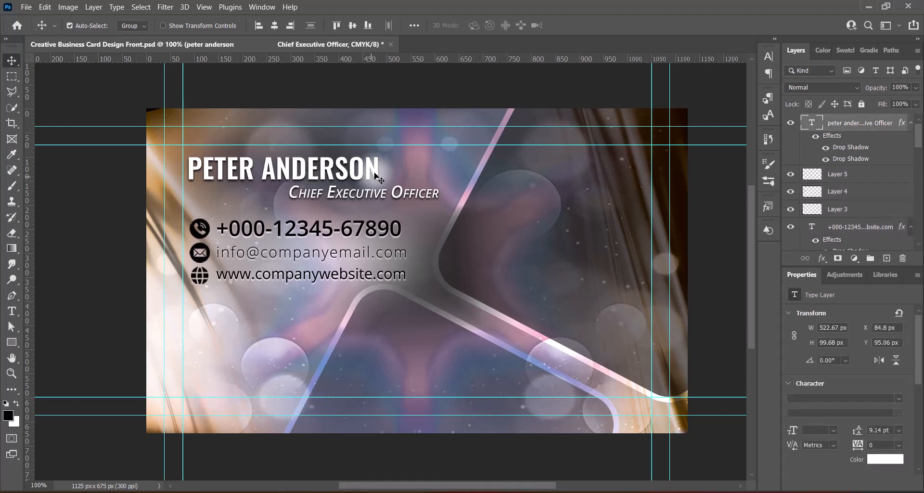
pyautogui.click(720, 340)
# - Scale the PMC Galaxy logo to 29.22% and place it in the card's right-hand dark panel at X 721 px, Y 103 px
pyautogui.moveTo(566, 188); pyautogui.dragTo(566, 300)
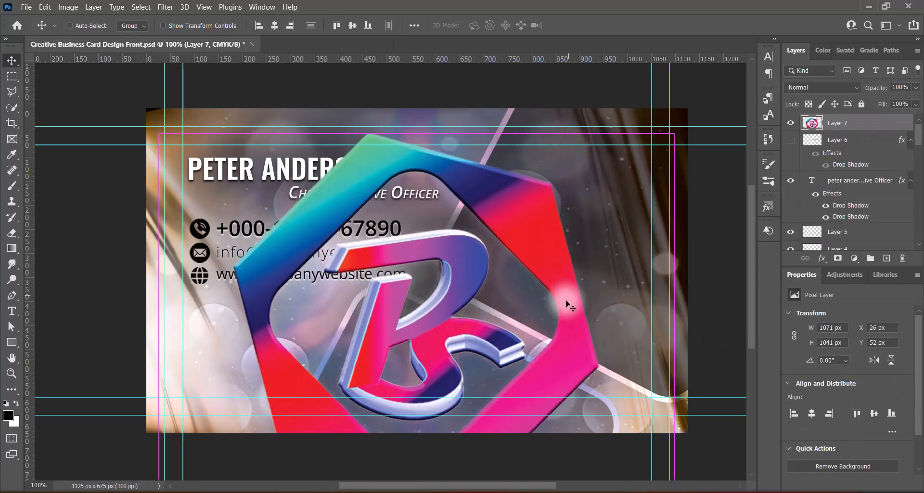
pyautogui.hotkey('ctrl', 't')
pyautogui.moveTo(417, 134); pyautogui.dragTo(567, 155)
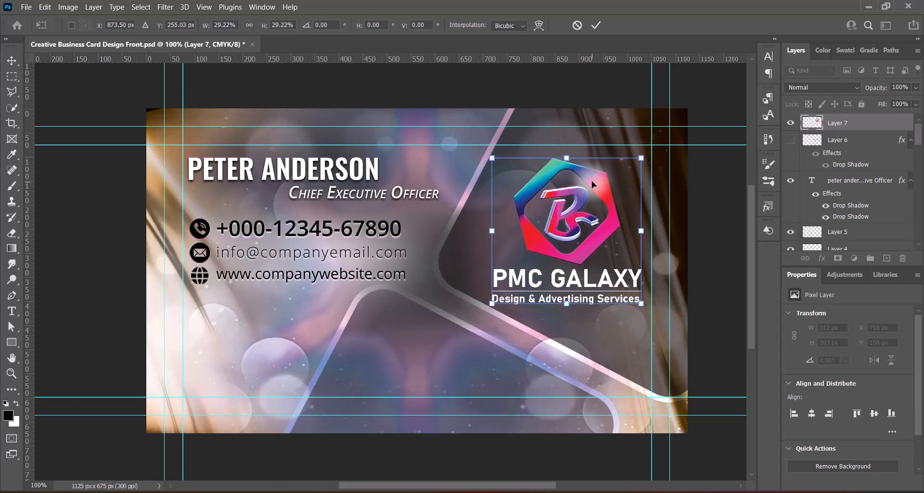
pyautogui.click(726, 279)
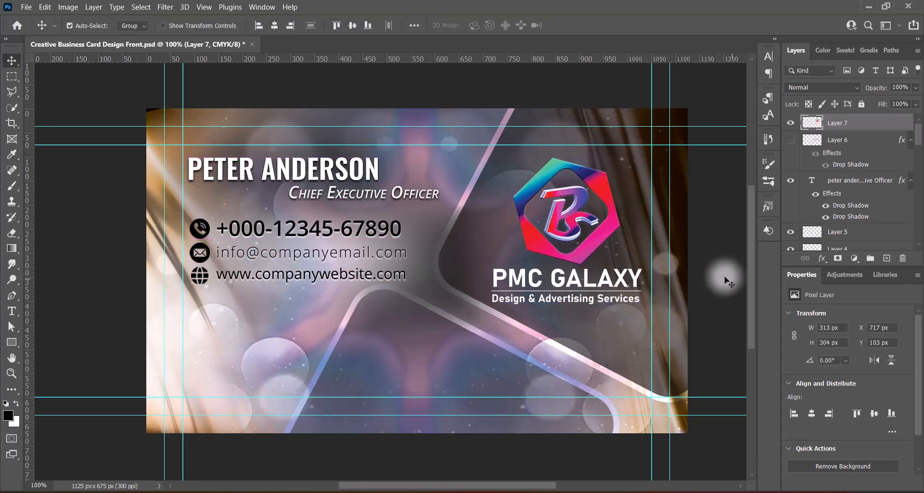
pyautogui.moveTo(580, 258); pyautogui.dragTo(581, 259)
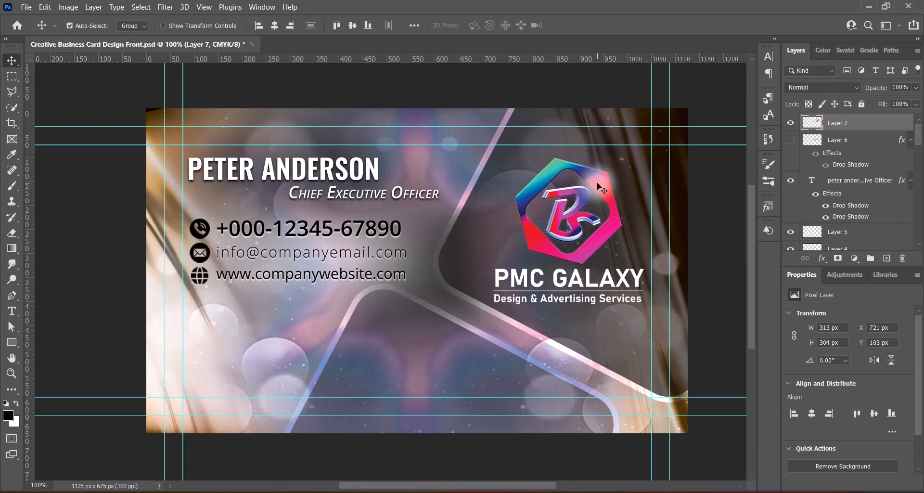
# - Shift the logo about 3 px right, add a black drop shadow with 75% opacity, 0% spread and 75 px size, and save
pyautogui.moveTo(599, 187); pyautogui.dragTo(600, 187)
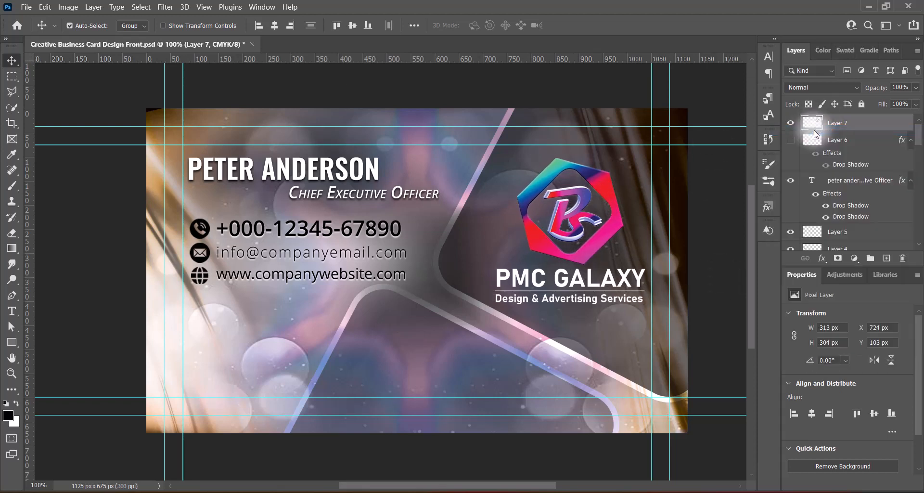
pyautogui.doubleClick(815, 127)
pyautogui.moveTo(561, 94); pyautogui.dragTo(270, 94)
pyautogui.click(65, 339)
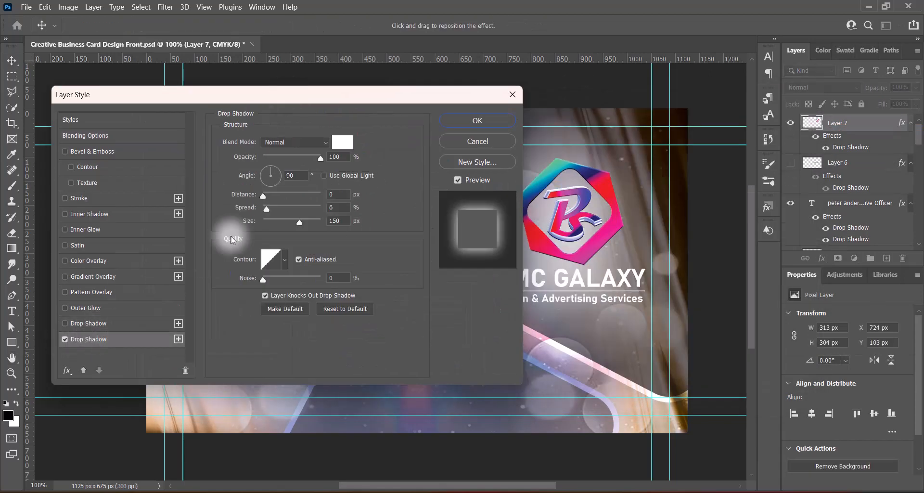
pyautogui.moveTo(266, 209); pyautogui.dragTo(282, 225)
pyautogui.click(342, 142)
pyautogui.click(554, 325)
pyautogui.click(822, 163)
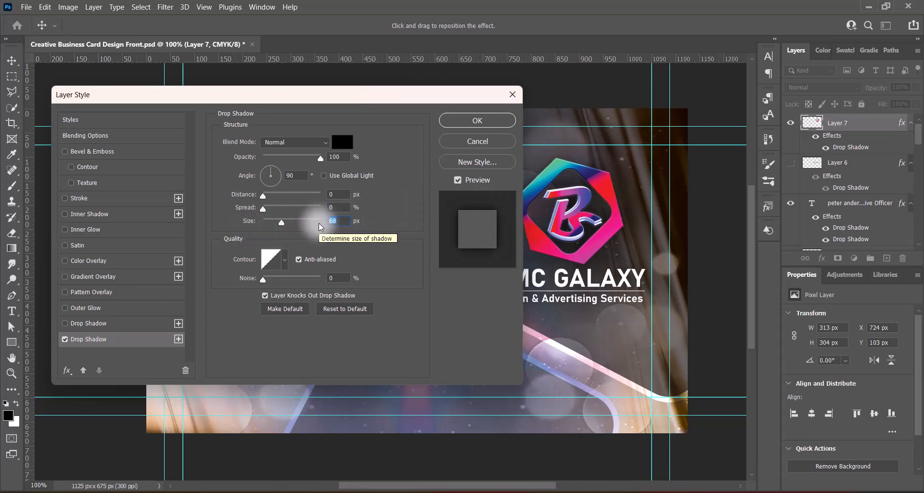
pyautogui.write('75')
pyautogui.click(311, 161)
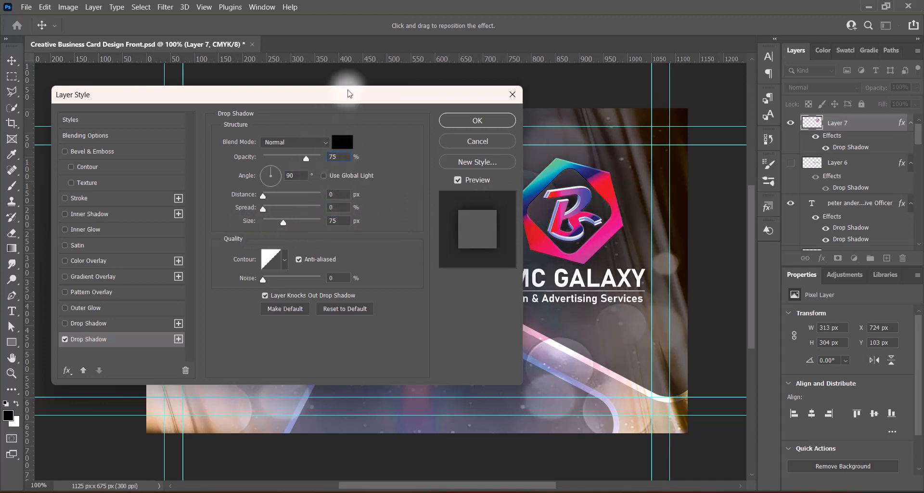
pyautogui.moveTo(348, 90); pyautogui.dragTo(278, 106)
pyautogui.click(408, 140)
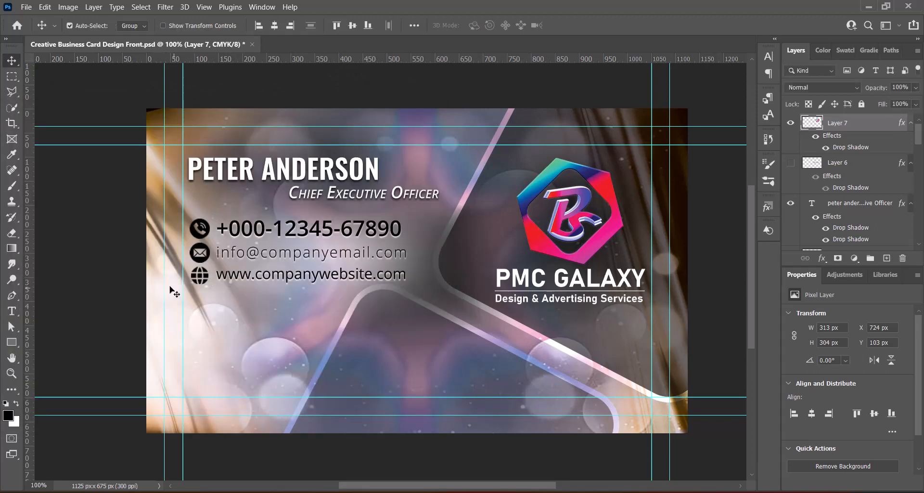
pyautogui.hotkey('ctrl', 's')
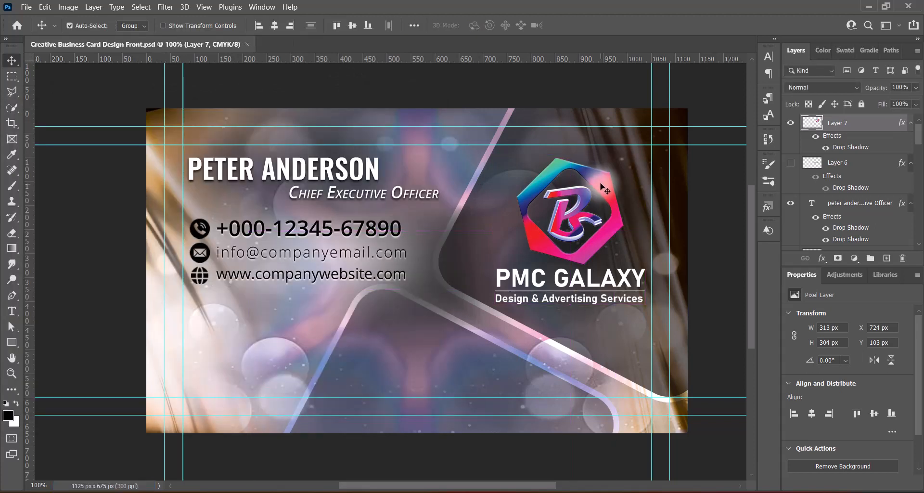
# - Reposition the PMC Galaxy logo at X 732 px, Y 119 px and deselect it
pyautogui.moveTo(600, 184); pyautogui.dragTo(604, 194)
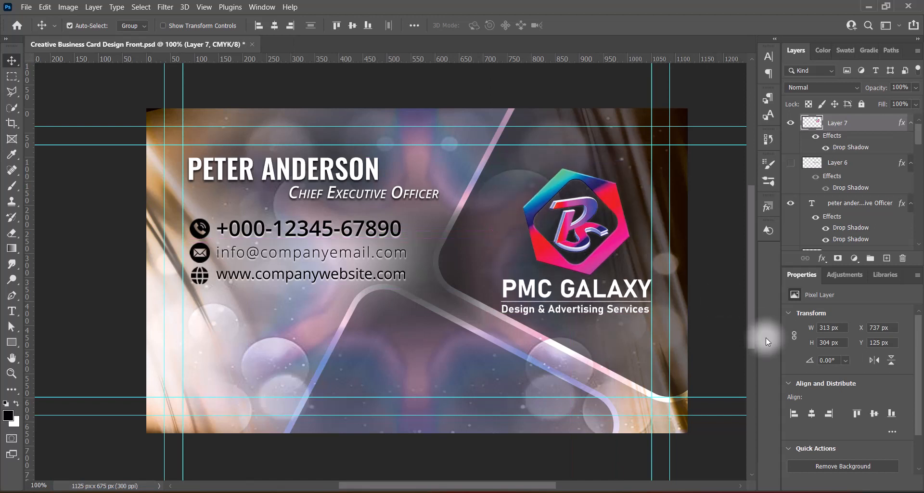
pyautogui.press('Left')
pyautogui.press('Left')
pyautogui.press('Left')
pyautogui.press('Left')
pyautogui.press('Left')
pyautogui.press('Up')
pyautogui.press('Up')
pyautogui.press('Up')
pyautogui.press('Up')
pyautogui.press('Up')
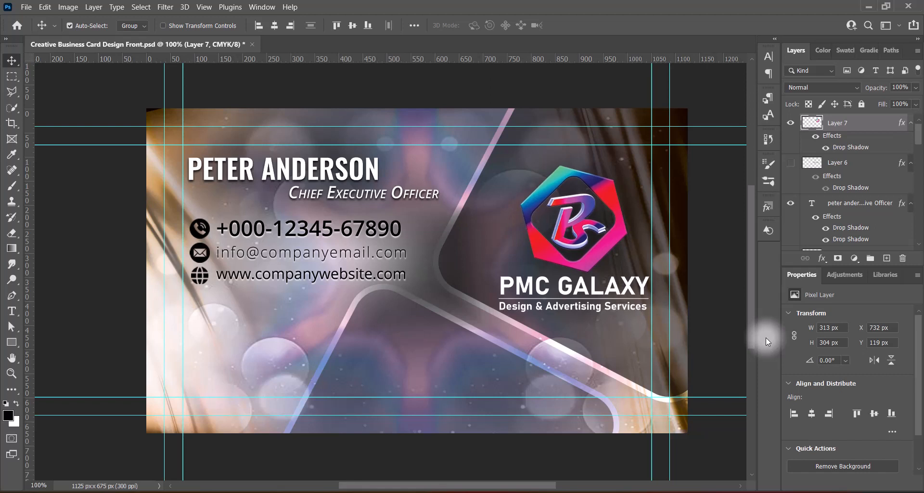
pyautogui.click(721, 362)
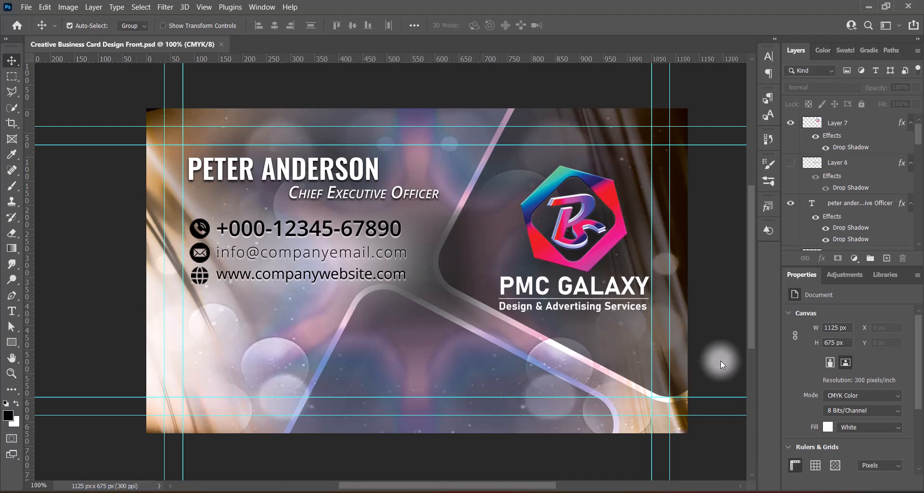
# - Add the tagline "Transforming Visions into Reality" below the contact details on a new layer, in white Oswald Bold at 9 pt
pyautogui.click(887, 258)
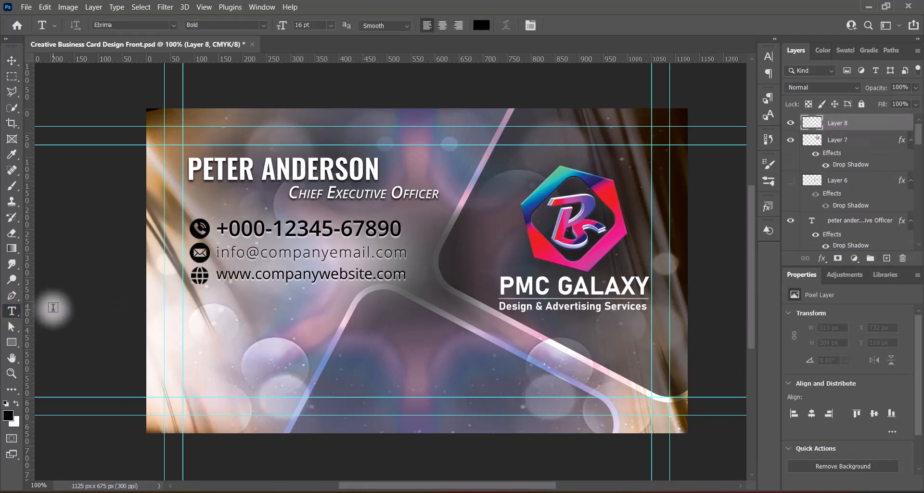
pyautogui.click(358, 335)
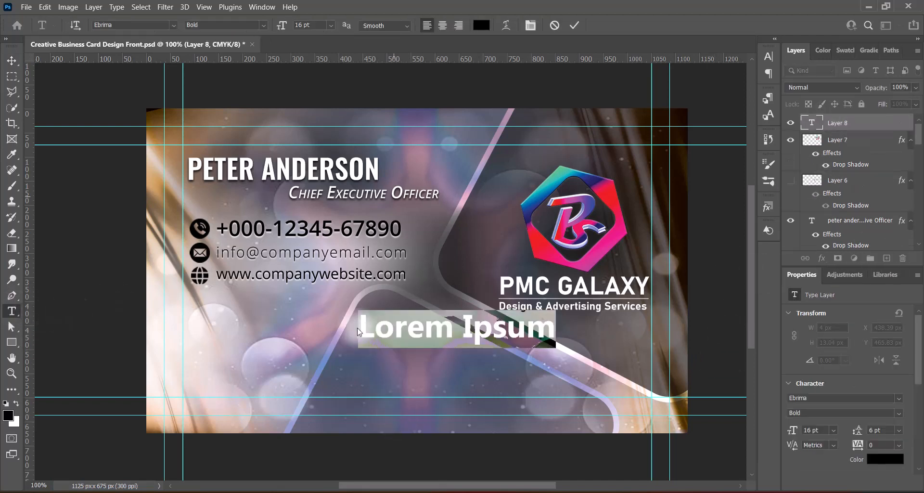
pyautogui.click(331, 25)
pyautogui.click(318, 77)
pyautogui.click(767, 59)
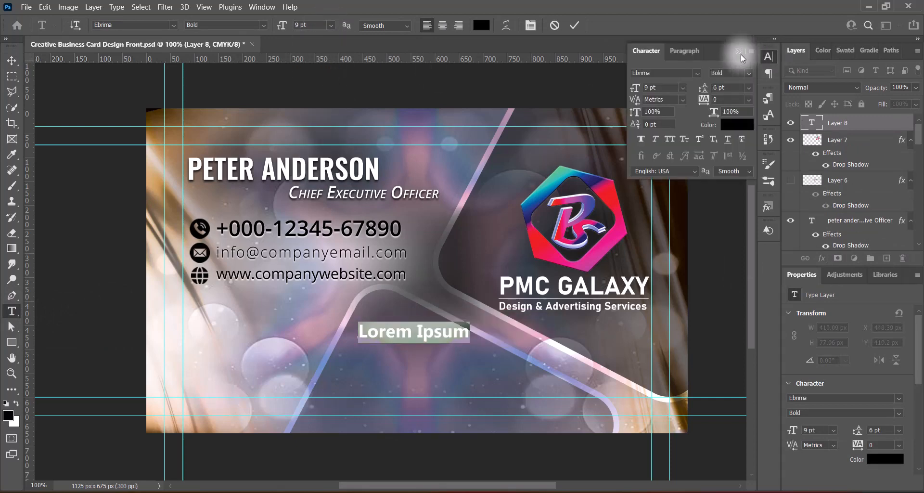
pyautogui.click(481, 25)
pyautogui.click(498, 132)
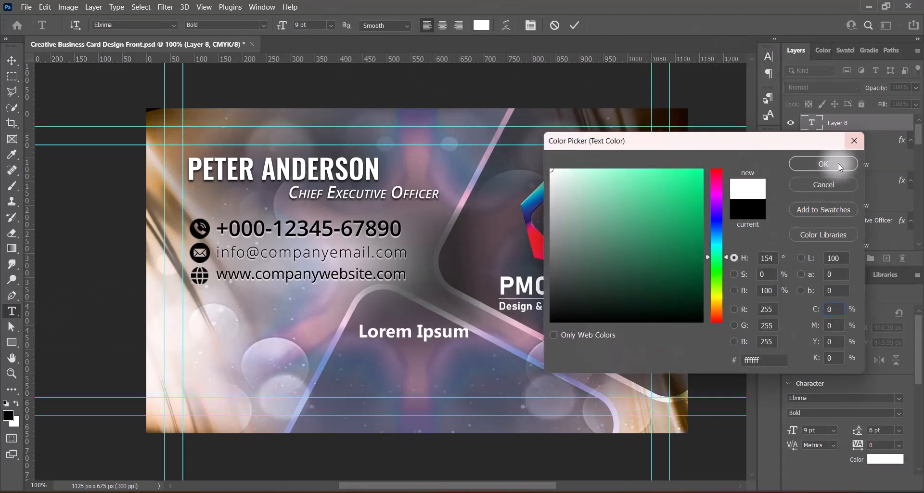
pyautogui.click(824, 164)
pyautogui.click(174, 25)
pyautogui.click(144, 118)
pyautogui.write('Transforming Visions into Reality')
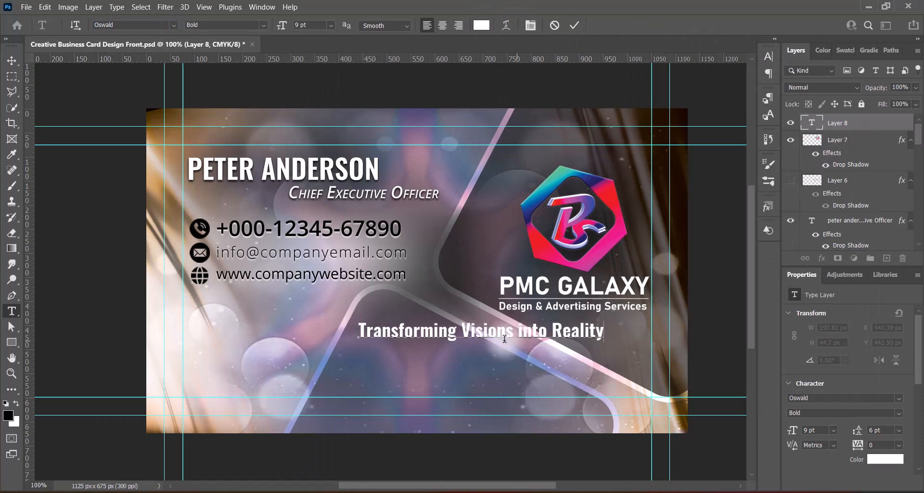
# - Set the whole tagline in small caps with Crisp anti-aliasing
pyautogui.moveTo(428, 328); pyautogui.dragTo(605, 332)
pyautogui.click(768, 57)
pyautogui.click(684, 139)
pyautogui.click(388, 26)
pyautogui.click(385, 54)
pyautogui.click(540, 338)
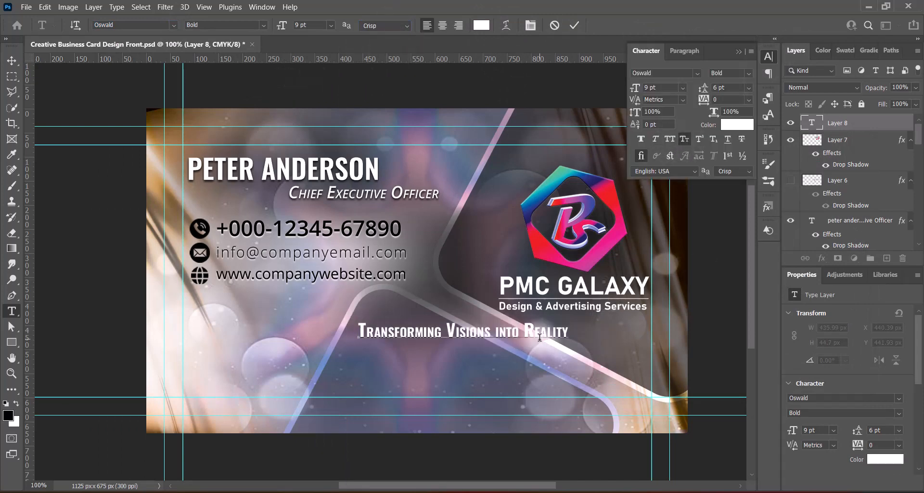
# - Put "into Reality" on its own line at 14 pt with 12 pt leading and wider tracking, and move the tagline into the lower panel
pyautogui.moveTo(359, 344); pyautogui.dragTo(432, 344)
pyautogui.click(749, 88)
pyautogui.click(735, 166)
pyautogui.click(331, 26)
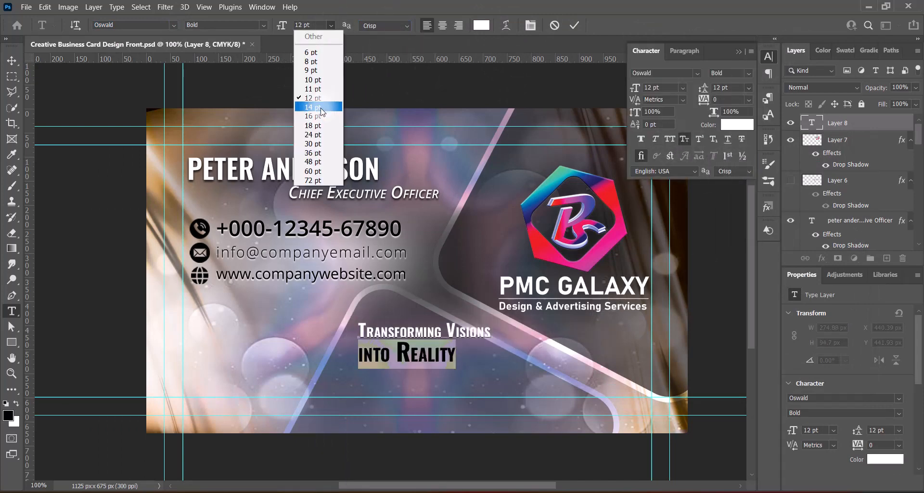
pyautogui.click(328, 107)
pyautogui.click(748, 101)
pyautogui.click(736, 218)
pyautogui.click(739, 51)
pyautogui.click(574, 25)
pyautogui.press('v')
pyautogui.moveTo(491, 354); pyautogui.dragTo(474, 368)
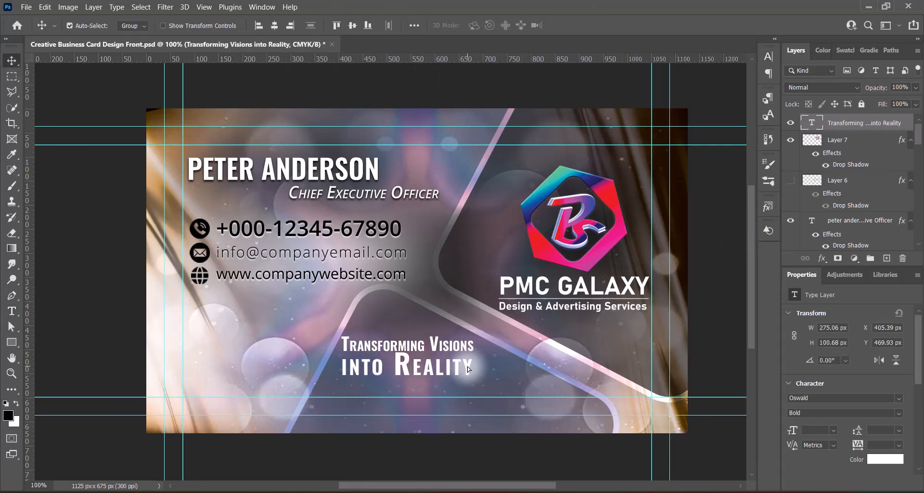
# - Set the "into Reality" line to 16 pt with 14 pt leading and a tracking of 50
pyautogui.doubleClick(471, 367)
pyautogui.moveTo(341, 344); pyautogui.dragTo(459, 345)
pyautogui.moveTo(342, 368); pyautogui.dragTo(473, 360)
pyautogui.click(331, 25)
pyautogui.click(330, 115)
pyautogui.click(768, 57)
pyautogui.click(749, 100)
pyautogui.click(737, 209)
pyautogui.click(749, 88)
pyautogui.click(732, 171)
pyautogui.click(738, 51)
pyautogui.click(574, 26)
# - Shift the tagline to about X 421 px, Y 492 px
pyautogui.press('v')
pyautogui.press('Right')
pyautogui.press('Right')
pyautogui.press('Right')
pyautogui.press('Right')
pyautogui.press('Right')
pyautogui.press('Right')
pyautogui.press('Right')
pyautogui.press('Right')
pyautogui.press('Right')
pyautogui.press('Right')
pyautogui.press('Right')
pyautogui.press('Right')
pyautogui.press('Right')
pyautogui.press('Right')
pyautogui.press('Right')
pyautogui.press('Right')
pyautogui.press('Right')
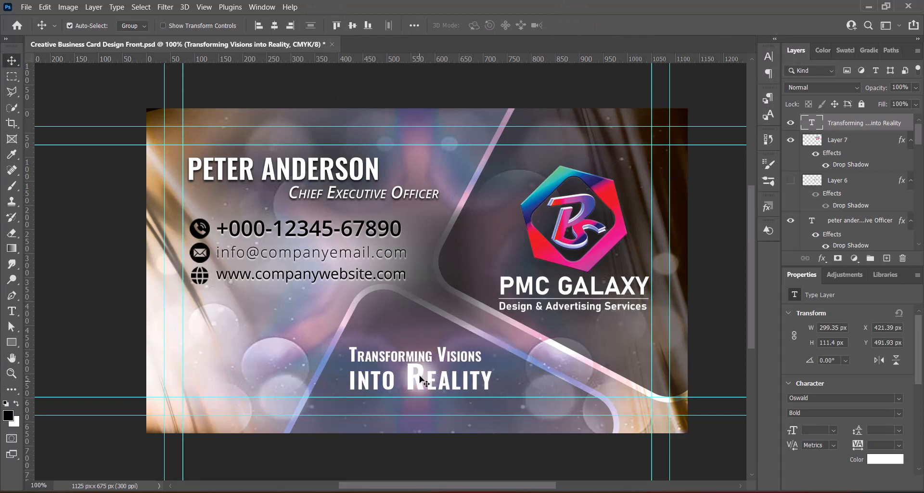
# - Recolor the "into Reality" line to a pale cyan, #c1faff
pyautogui.doubleClick(423, 380)
pyautogui.moveTo(343, 380); pyautogui.dragTo(493, 381)
pyautogui.click(481, 25)
pyautogui.click(560, 169)
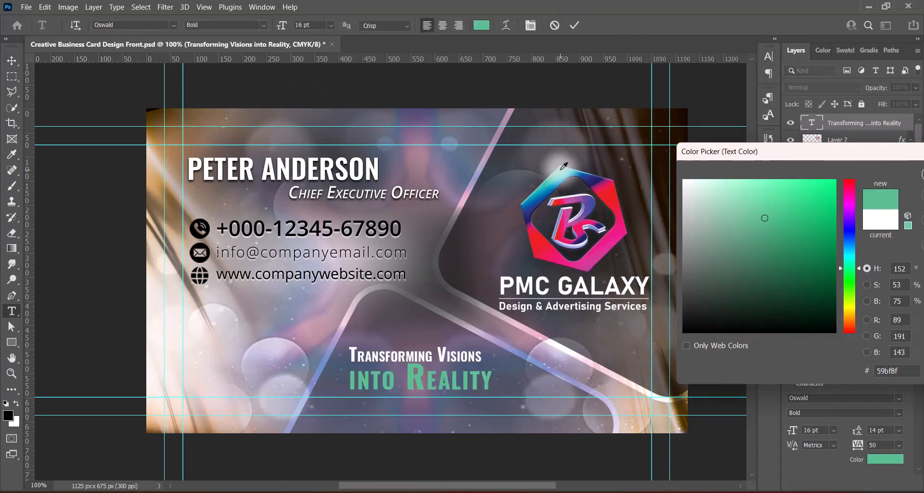
pyautogui.click(560, 181)
pyautogui.moveTo(720, 204); pyautogui.dragTo(720, 174)
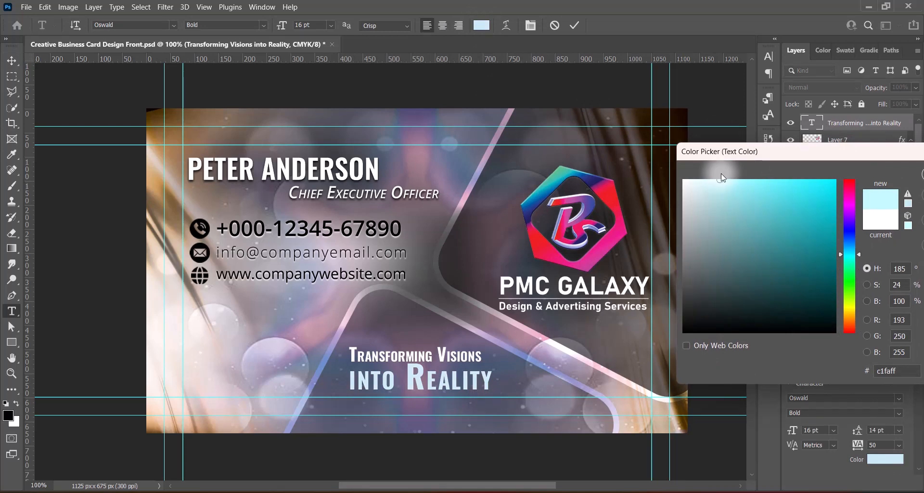
pyautogui.moveTo(818, 152); pyautogui.dragTo(648, 148)
pyautogui.click(773, 170)
pyautogui.click(574, 25)
pyautogui.press('v')
# - Add a black drop shadow to the tagline text layer
pyautogui.rightClick(813, 123)
pyautogui.click(820, 131)
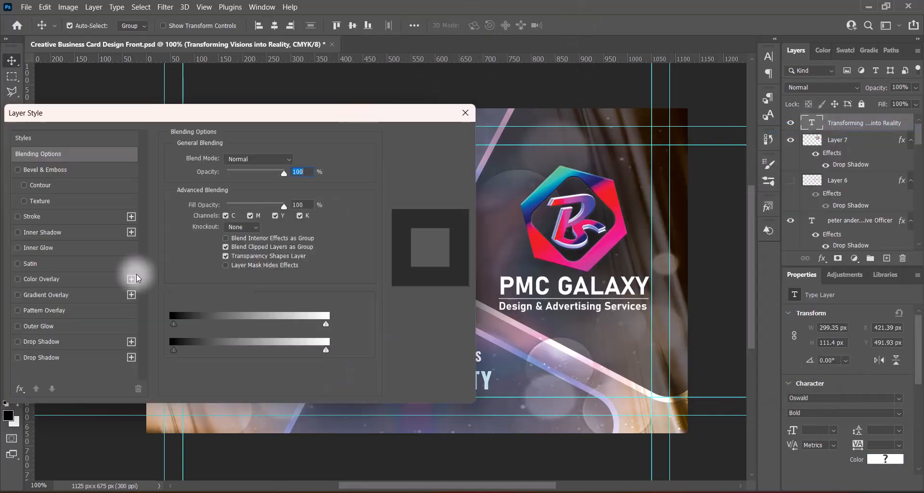
pyautogui.click(23, 342)
pyautogui.click(294, 161)
pyautogui.click(513, 325)
pyautogui.click(773, 170)
pyautogui.click(453, 140)
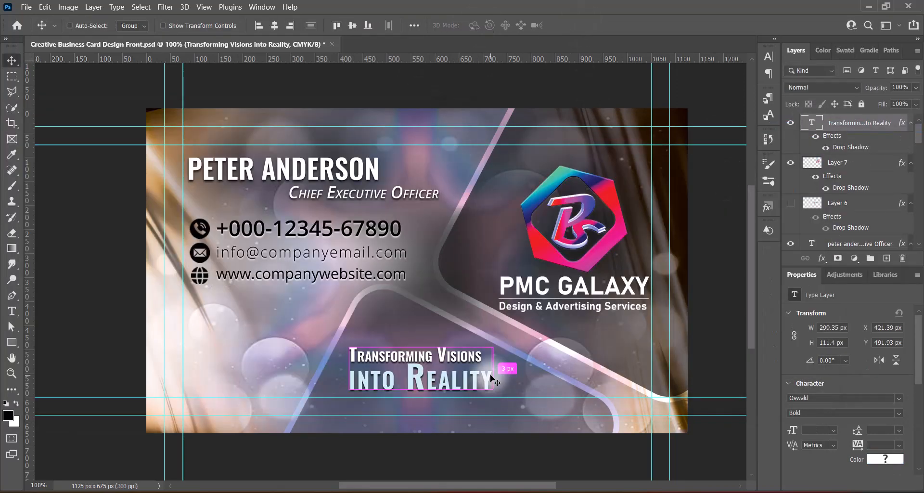
# - Reposition the tagline at about X 418 px, Y 486 px
pyautogui.hotkey('ctrl', 't')
pyautogui.moveTo(494, 372); pyautogui.dragTo(499, 373)
pyautogui.click(577, 26)
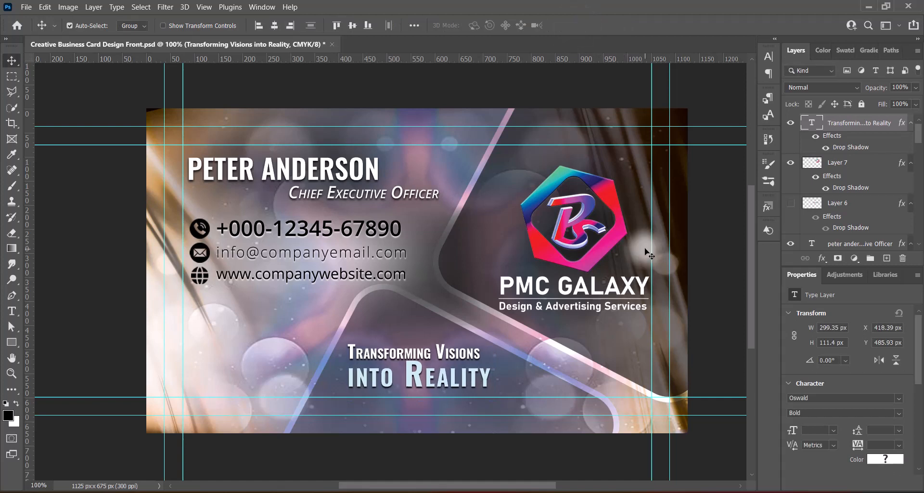
# - Scale the PMC Galaxy logo down to 92.43%, about 289 by 281 px
pyautogui.click(613, 205)
pyautogui.hotkey('ctrl', 't')
pyautogui.moveTo(575, 313); pyautogui.dragTo(575, 301)
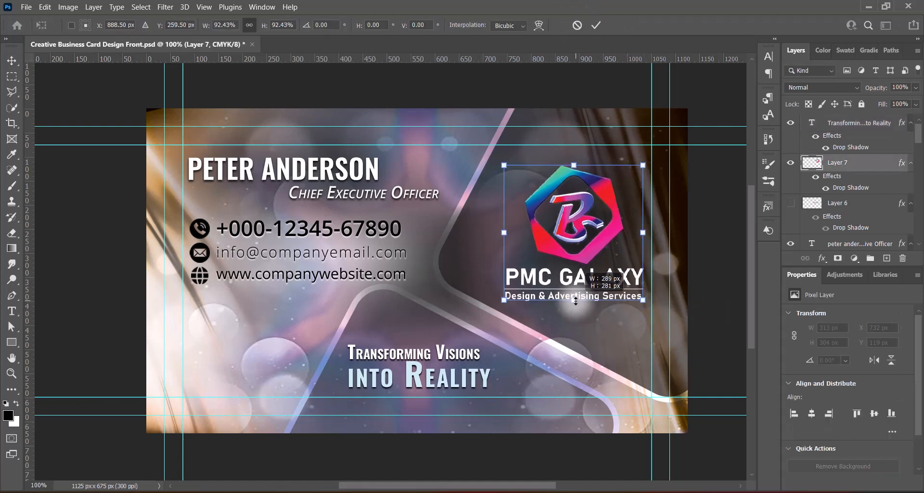
pyautogui.doubleClick(581, 224)
# - Scale the name, job title, contact text and icons together to 94.69% and move them up slightly
pyautogui.click(399, 238)
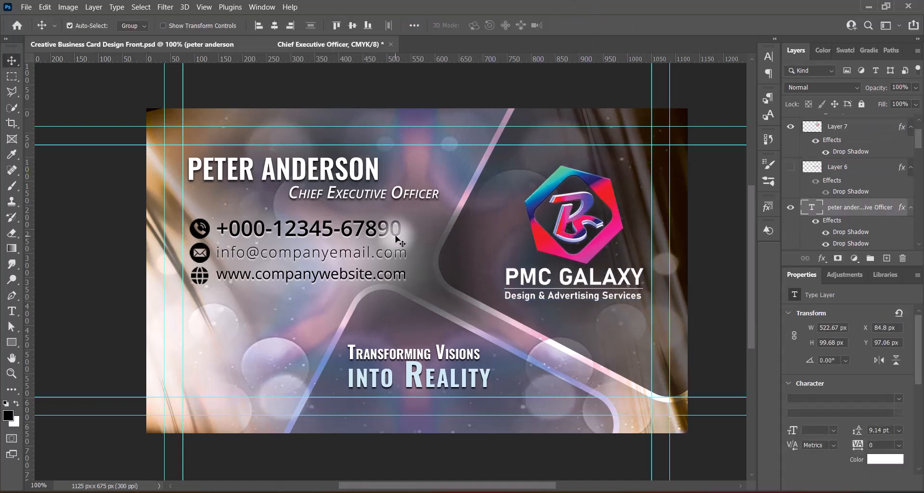
pyautogui.hotkey('ctrl', 't')
pyautogui.moveTo(437, 283); pyautogui.dragTo(423, 279)
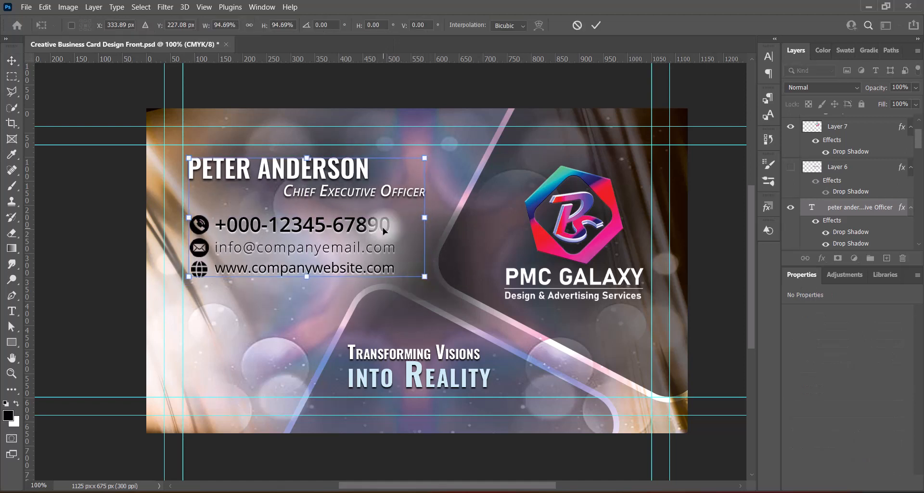
pyautogui.moveTo(384, 229); pyautogui.dragTo(384, 225)
pyautogui.press('Return')
# - Nudge the PMC Galaxy logo 3 px to the right
pyautogui.click(601, 197)
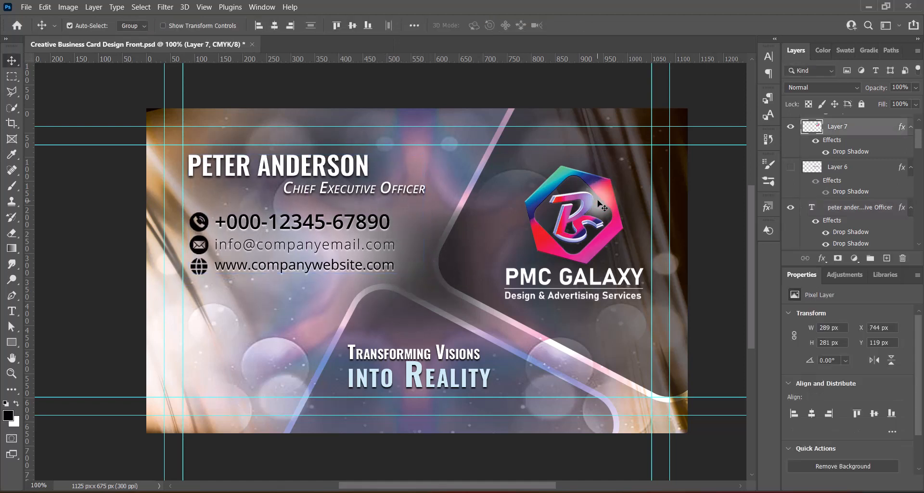
pyautogui.press('Right')
pyautogui.press('Right')
pyautogui.press('Right')
# - Paste the QR code, scale it down below the contact details beside the tagline, and save the document
pyautogui.hotkey('ctrl', 'v')
pyautogui.moveTo(472, 269); pyautogui.dragTo(348, 279)
pyautogui.hotkey('ctrl', 't')
pyautogui.moveTo(387, 187); pyautogui.dragTo(251, 328)
pyautogui.moveTo(276, 301); pyautogui.dragTo(254, 325)
pyautogui.press('Return')
pyautogui.moveTo(224, 357); pyautogui.dragTo(231, 354)
pyautogui.click(705, 259)
pyautogui.hotkey('ctrl', 's')
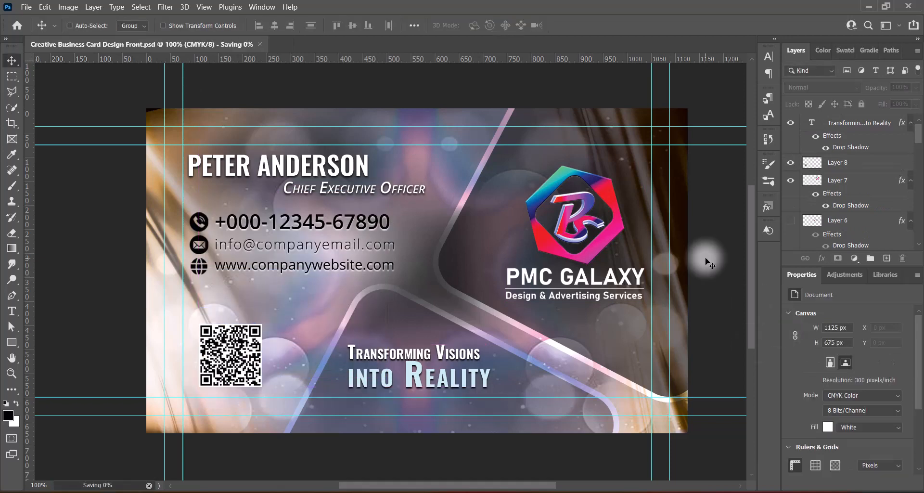
# - Adjust the contact text's white drop shadows, reducing the distance and raising the spread of the smaller 3 px one
pyautogui.click(386, 228)
pyautogui.doubleClick(901, 207)
pyautogui.moveTo(278, 116); pyautogui.dragTo(678, 67)
pyautogui.click(443, 293)
pyautogui.click(443, 308)
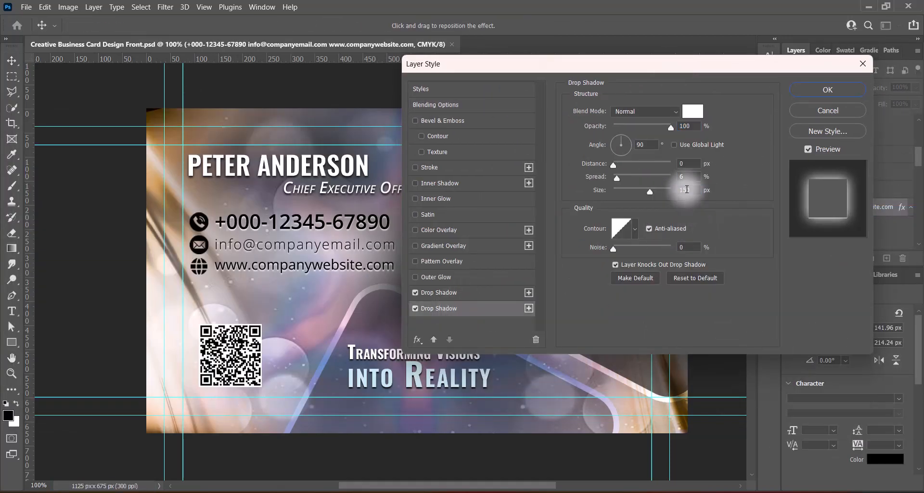
pyautogui.press('Return')
pyautogui.doubleClick(901, 207)
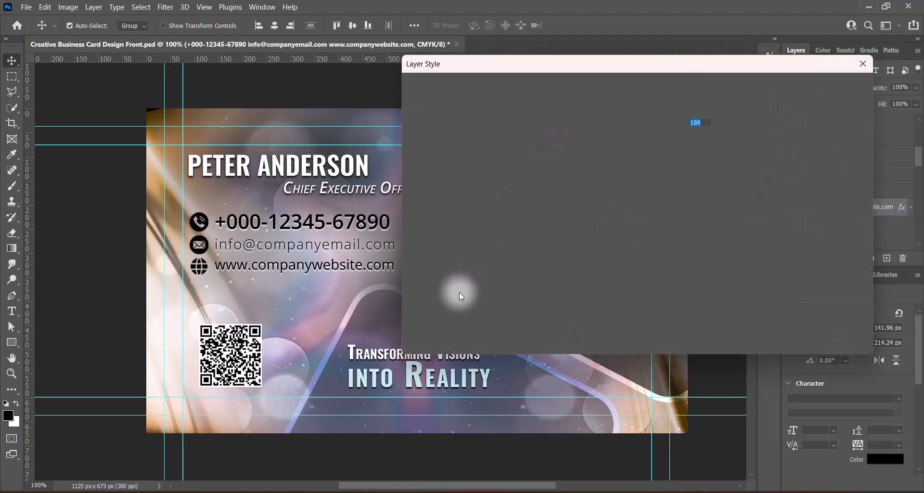
pyautogui.click(457, 293)
pyautogui.write('12')
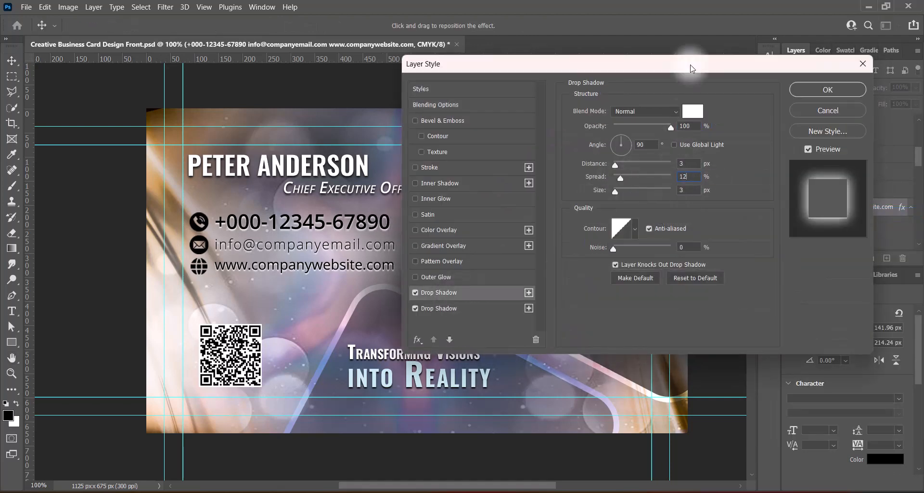
pyautogui.moveTo(614, 165); pyautogui.dragTo(610, 165)
pyautogui.moveTo(621, 178); pyautogui.dragTo(648, 183)
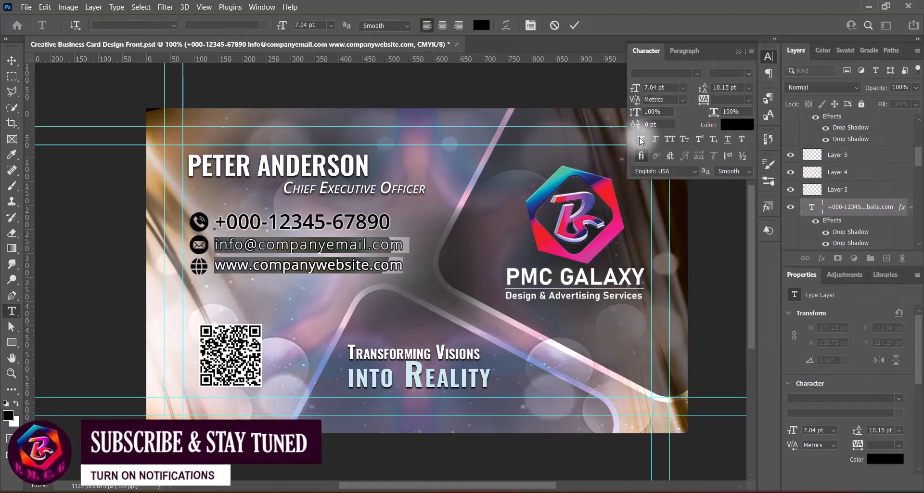
# - Set the email and website lines to faux bold at 6.5 pt and deselect the text
pyautogui.click(282, 28)
pyautogui.write('6.5')
pyautogui.press('Return')
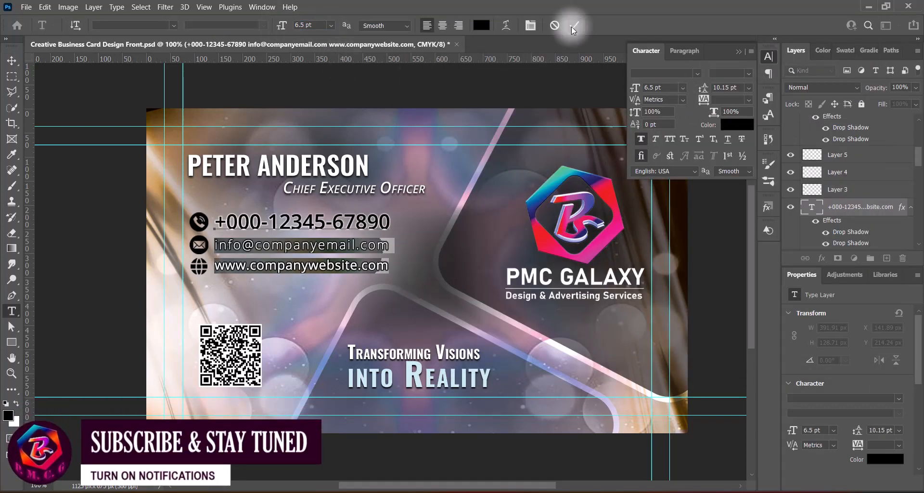
pyautogui.click(574, 25)
pyautogui.press('v')
pyautogui.click(719, 250)
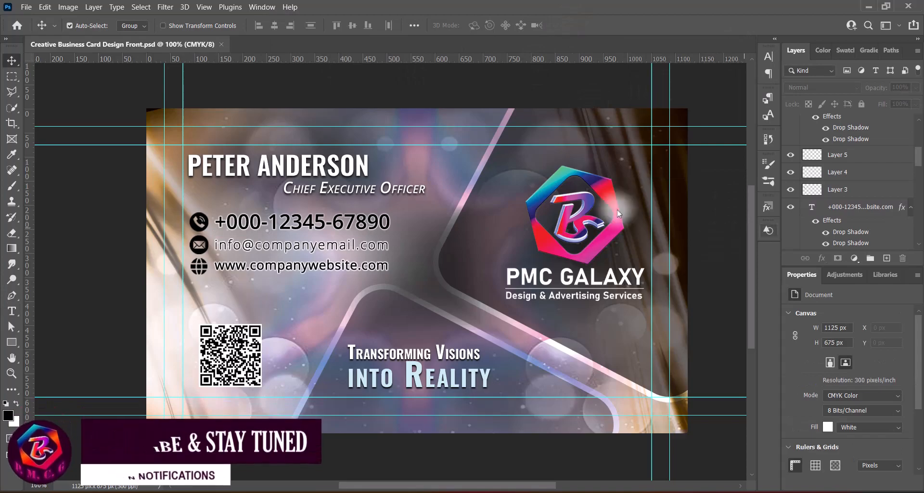
# - Save a copy of the front design as Creative Business Card Design Back in Photoshop format
pyautogui.click(26, 7)
pyautogui.click(48, 146)
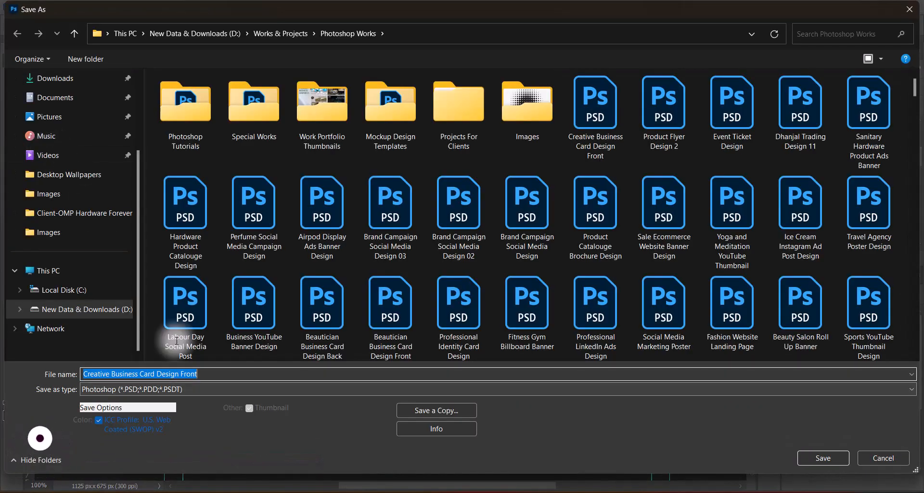
pyautogui.click(834, 460)
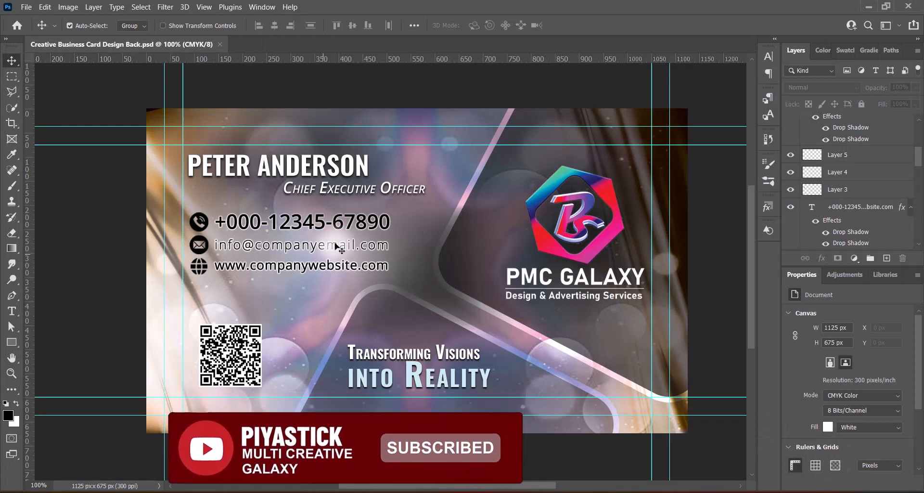
# - Delete the name and job title text and the phone, email and website text block from the card
pyautogui.click(317, 173)
pyautogui.press('Delete')
pyautogui.click(321, 222)
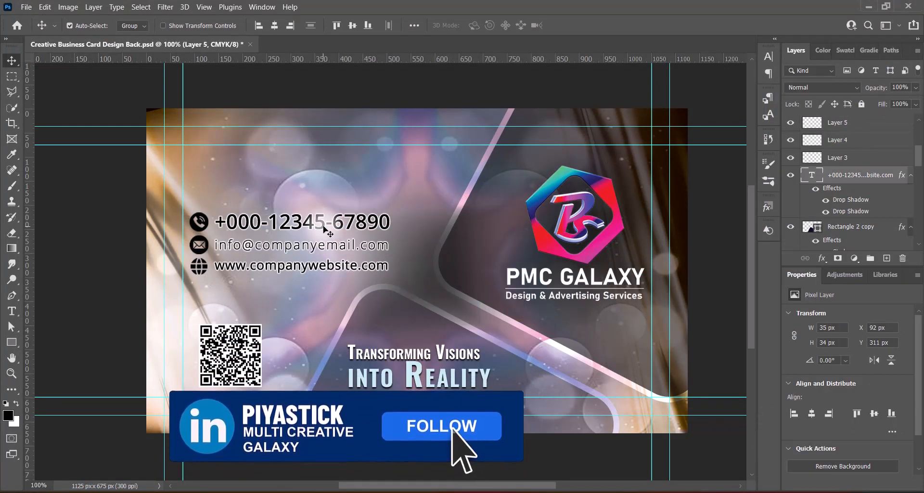
pyautogui.press('Delete')
# - Delete the phone, email and website icons and the QR code from the card
pyautogui.click(199, 223)
pyautogui.press('Delete')
pyautogui.click(198, 245)
pyautogui.press('Delete')
pyautogui.click(199, 267)
pyautogui.press('Delete')
pyautogui.click(230, 346)
pyautogui.press('Delete')
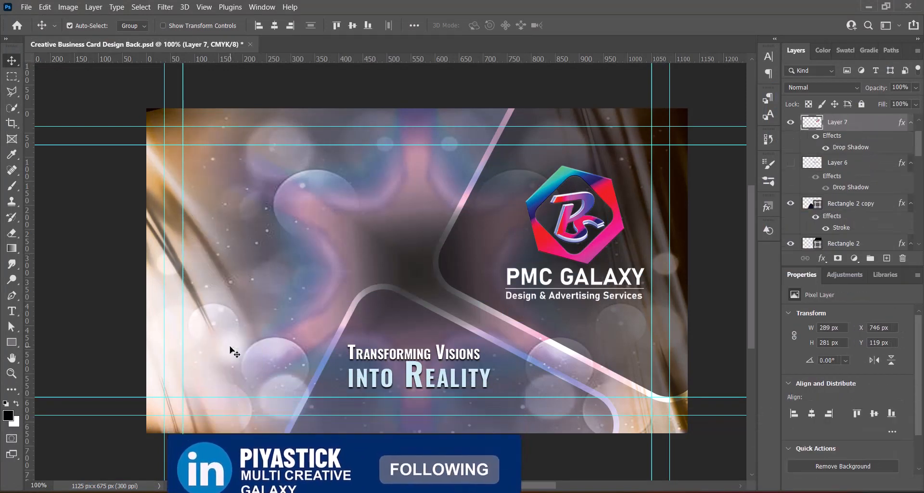
# - Select the Rectangle 2 and Rectangle 2 copy shapes together and flip them horizontally with Free Transform
pyautogui.click(475, 243)
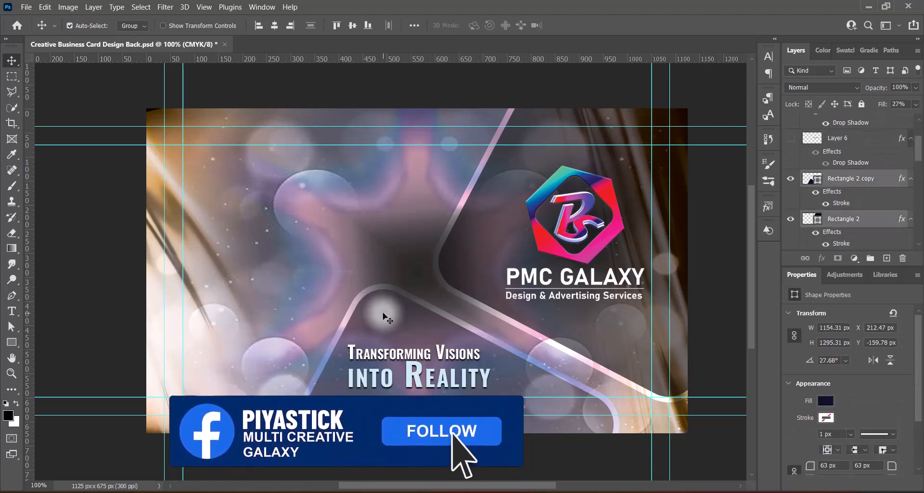
pyautogui.hotkey('ctrl', 't')
pyautogui.rightClick(404, 298)
pyautogui.click(443, 263)
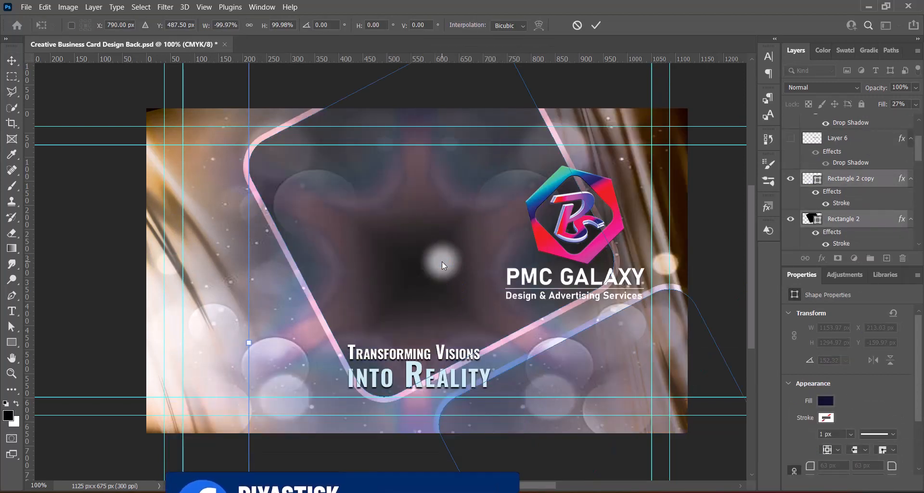
# - Move the two flipped rectangle shapes left to about X 306 px and slightly down the card, and apply the transform
pyautogui.press('Left')
pyautogui.press('Left')
pyautogui.press('Left')
pyautogui.press('Left')
pyautogui.press('Left')
pyautogui.press('Left')
pyautogui.press('Left')
pyautogui.press('Left')
pyautogui.press('Left')
pyautogui.press('Left')
pyautogui.press('Left')
pyautogui.press('Left')
pyautogui.press('Left')
pyautogui.press('Left')
pyautogui.press('Left')
pyautogui.press('Left')
pyautogui.press('Left')
pyautogui.press('Left')
pyautogui.press('Left')
pyautogui.press('Left')
pyautogui.press('Left')
pyautogui.press('Left')
pyautogui.press('Left')
pyautogui.press('Left')
pyautogui.press('Left')
pyautogui.press('Left')
pyautogui.press('Left')
pyautogui.press('Left')
pyautogui.press('Left')
pyautogui.press('Left')
pyautogui.press('Left')
pyautogui.press('Left')
pyautogui.press('Left')
pyautogui.press('Left')
pyautogui.press('Left')
pyautogui.press('Left')
pyautogui.press('Left')
pyautogui.press('Left')
pyautogui.press('Left')
pyautogui.press('Left')
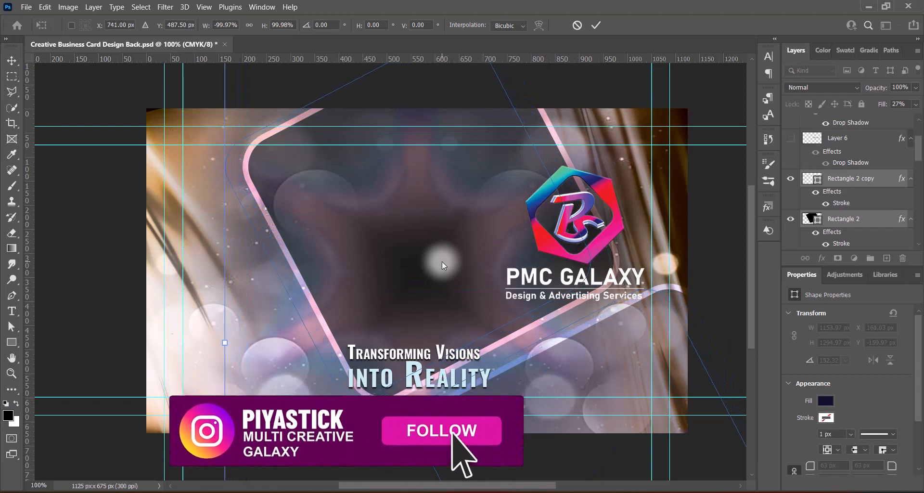
pyautogui.press('Left')
pyautogui.press('Left')
pyautogui.press('Left')
pyautogui.press('Left')
pyautogui.press('Left')
pyautogui.press('Left')
pyautogui.press('Left')
pyautogui.press('Left')
pyautogui.press('Left')
pyautogui.press('Left')
pyautogui.press('Left')
pyautogui.press('Left')
pyautogui.press('Left')
pyautogui.press('Left')
pyautogui.press('Left')
pyautogui.press('Left')
pyautogui.press('Left')
pyautogui.press('Left')
pyautogui.press('Left')
pyautogui.press('Left')
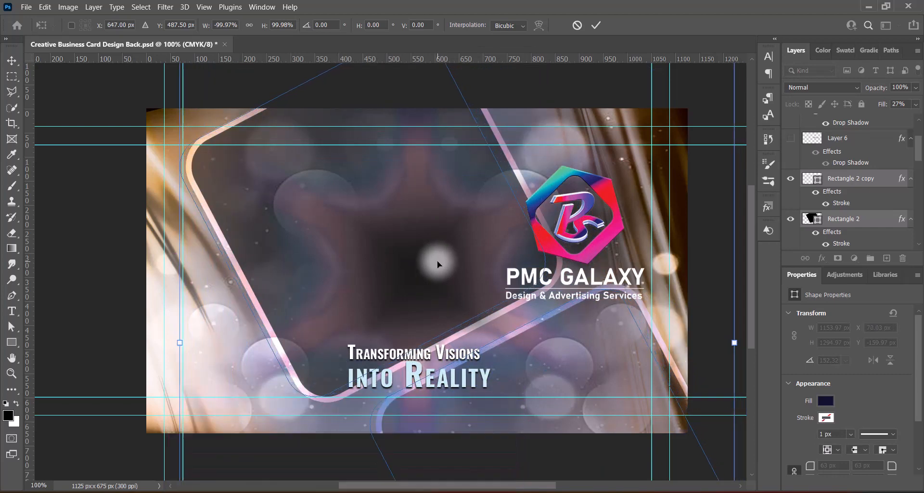
pyautogui.press('Left')
pyautogui.press('Left')
pyautogui.press('Left')
pyautogui.press('Left')
pyautogui.press('Left')
pyautogui.press('Left')
pyautogui.press('Left')
pyautogui.press('Left')
pyautogui.press('Left')
pyautogui.press('Left')
pyautogui.press('Left')
pyautogui.press('Left')
pyautogui.press('Left')
pyautogui.press('Left')
pyautogui.press('Left')
pyautogui.press('Left')
pyautogui.press('Left')
pyautogui.press('Left')
pyautogui.press('Left')
pyautogui.press('Left')
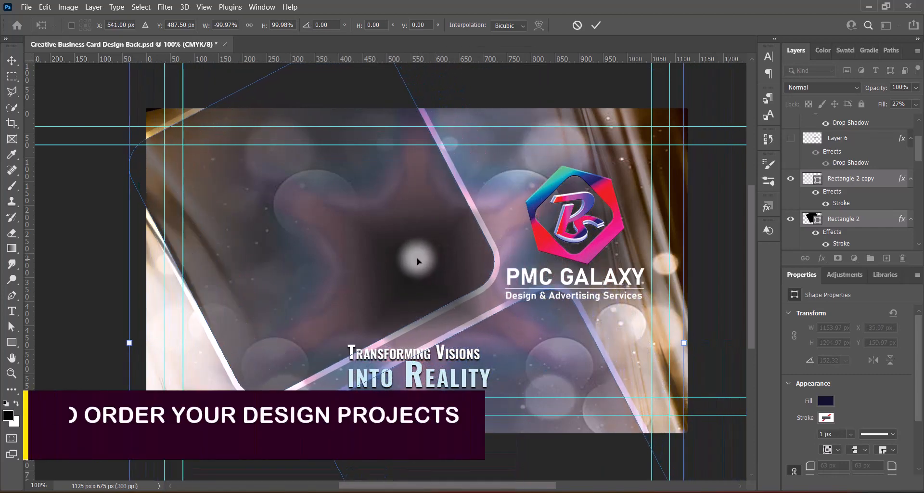
pyautogui.press('Left')
pyautogui.press('Left')
pyautogui.press('Left')
pyautogui.press('Left')
pyautogui.press('Left')
pyautogui.press('Left')
pyautogui.press('Left')
pyautogui.press('Left')
pyautogui.press('Left')
pyautogui.press('Left')
pyautogui.press('Left')
pyautogui.press('Left')
pyautogui.press('Left')
pyautogui.press('Left')
pyautogui.press('Left')
pyautogui.press('Left')
pyautogui.press('Left')
pyautogui.press('Left')
pyautogui.press('Left')
pyautogui.press('Left')
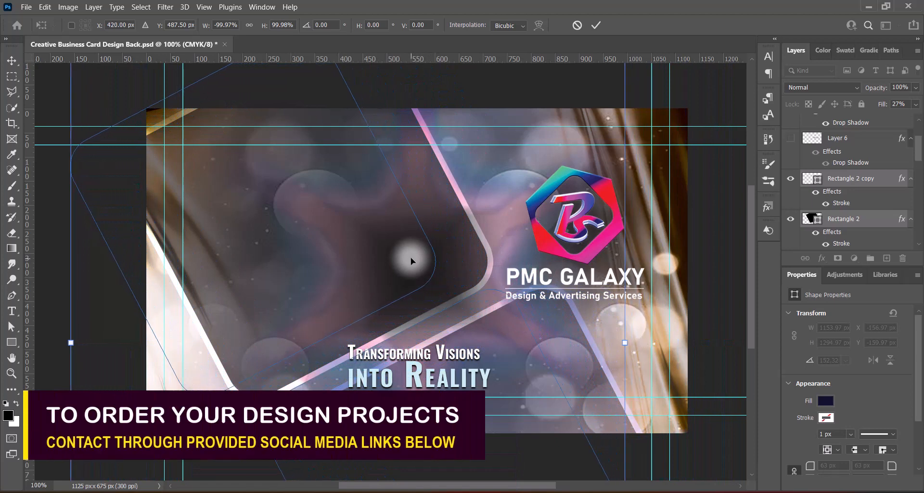
pyautogui.press('Left')
pyautogui.press('Left')
pyautogui.press('Left')
pyautogui.press('Left')
pyautogui.press('Left')
pyautogui.press('Left')
pyautogui.press('Left')
pyautogui.press('Left')
pyautogui.press('Left')
pyautogui.press('Left')
pyautogui.press('Left')
pyautogui.press('Left')
pyautogui.press('Left')
pyautogui.press('Left')
pyautogui.press('Left')
pyautogui.press('Left')
pyautogui.press('Left')
pyautogui.press('Left')
pyautogui.press('Left')
pyautogui.press('Left')
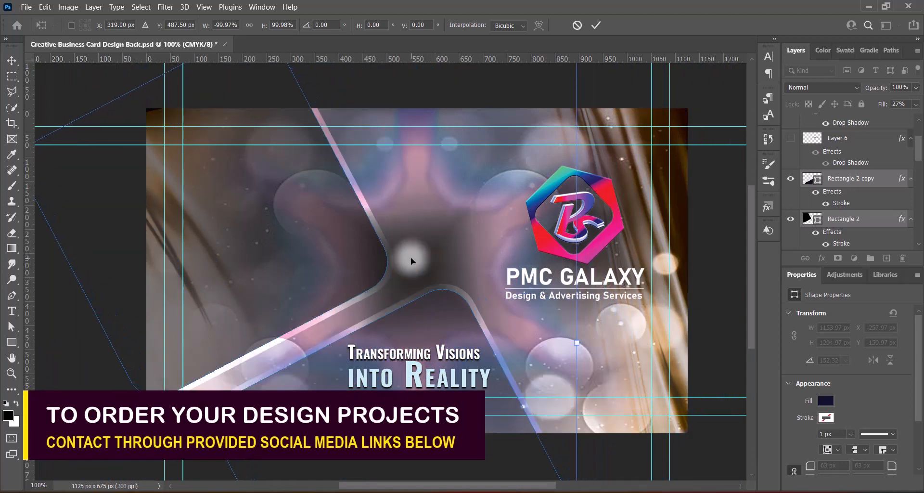
pyautogui.press('Down')
pyautogui.press('Down')
pyautogui.press('Down')
pyautogui.press('Down')
pyautogui.press('Down')
pyautogui.press('Down')
pyautogui.press('Down')
pyautogui.press('Down')
pyautogui.press('Down')
pyautogui.press('Down')
pyautogui.press('Down')
pyautogui.press('Down')
pyautogui.press('Down')
pyautogui.press('Down')
pyautogui.press('Down')
pyautogui.press('Down')
pyautogui.press('Down')
pyautogui.press('Down')
pyautogui.press('Down')
pyautogui.press('Down')
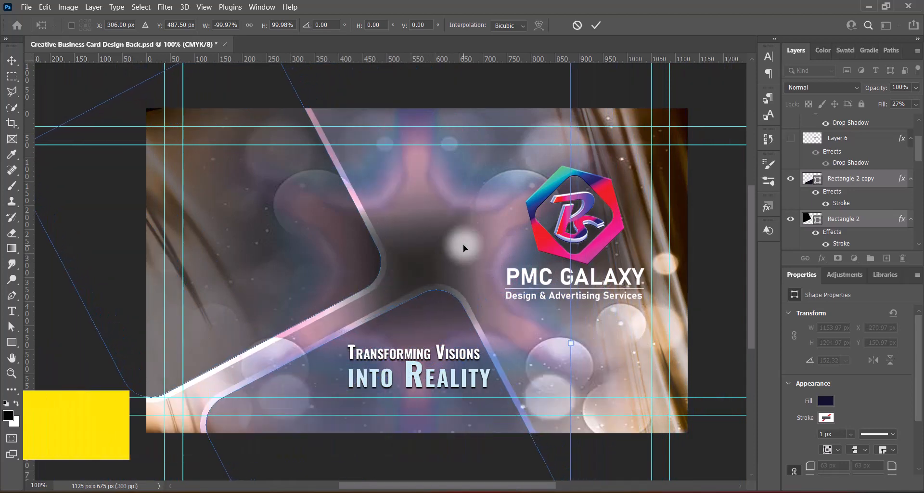
pyautogui.click(597, 25)
# - Move the PMC GALAXY logo onto the card's left half and enlarge it to about 315 × 306 px
pyautogui.moveTo(597, 218); pyautogui.dragTo(290, 241)
pyautogui.press('Return')
pyautogui.hotkey('ctrl', 't')
pyautogui.moveTo(268, 325); pyautogui.dragTo(268, 338)
pyautogui.moveTo(298, 224)
pyautogui.mouseDown()
pyautogui.moveTo(301, 211)
pyautogui.moveTo(302, 219)
pyautogui.mouseUp()
pyautogui.press('Return')
# - Move the Transforming Visions into Reality tagline up into the open area on the card's right half
pyautogui.click(457, 382)
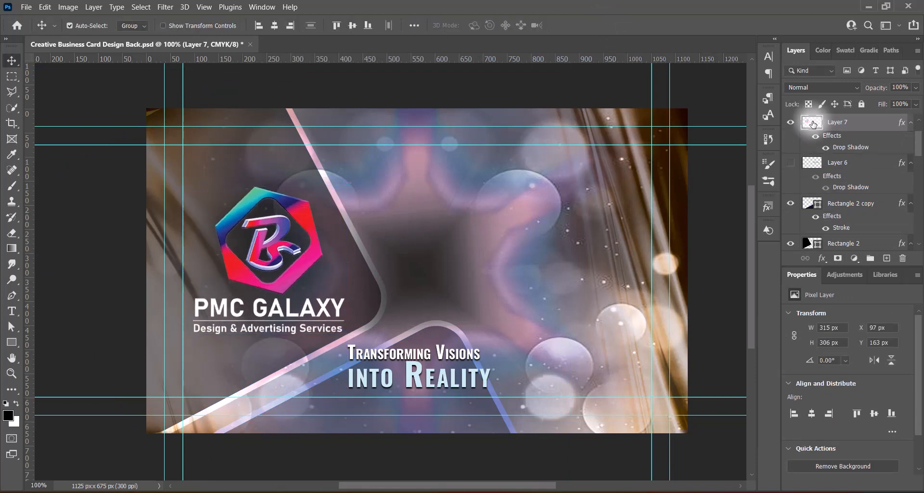
pyautogui.hotkey('ctrl', 't')
pyautogui.moveTo(457, 383); pyautogui.dragTo(444, 254)
pyautogui.press('Return')
# - Set the tagline's second line, into Reality, in all caps at 14 pt with tracking 100
pyautogui.press('t')
pyautogui.click(769, 56)
pyautogui.click(669, 139)
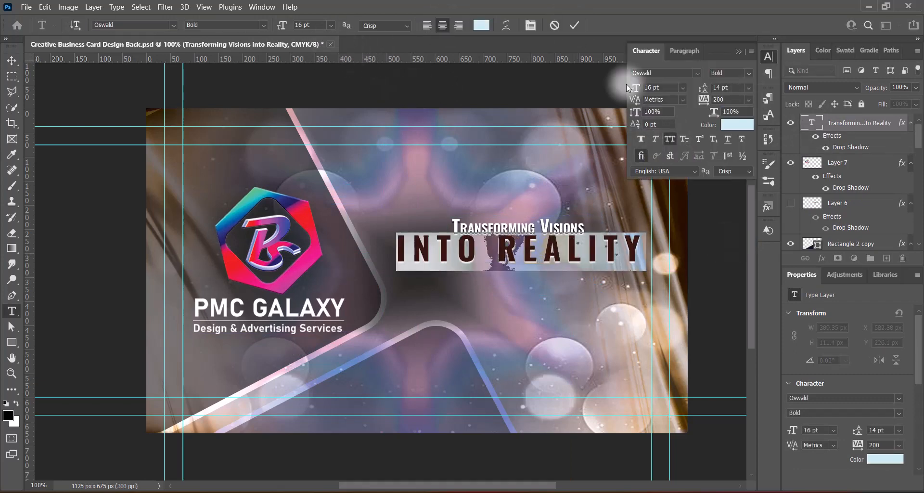
pyautogui.click(330, 25)
pyautogui.click(309, 98)
# - Change the text color of the tagline's INTO REALITY line to a light red
pyautogui.click(481, 25)
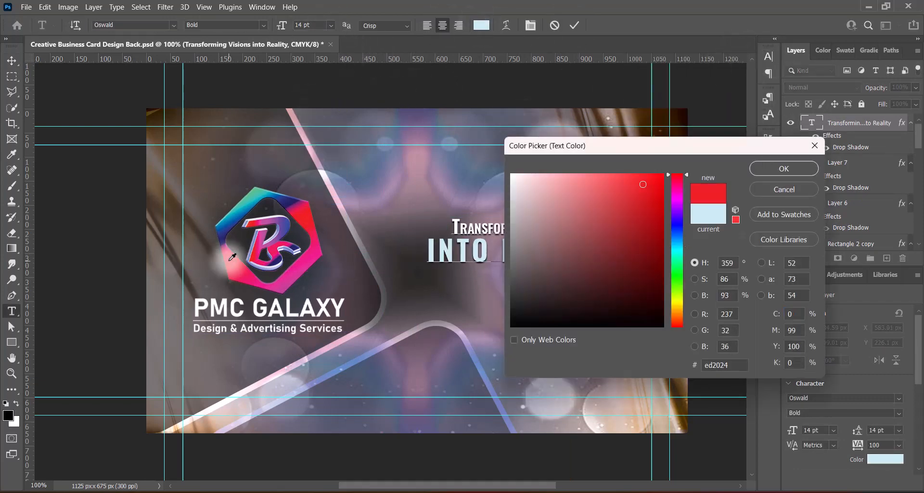
pyautogui.click(639, 169)
pyautogui.click(783, 168)
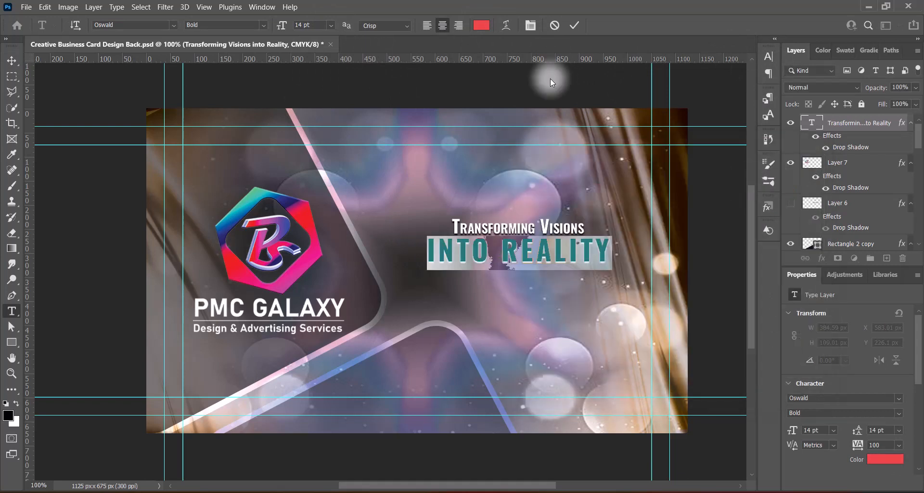
# - Move the tagline down to the card's vertical middle and shift the lower rounded shape slightly down and left
pyautogui.press('v')
pyautogui.moveTo(573, 250); pyautogui.dragTo(564, 273)
pyautogui.hotkey('ctrl', 't')
pyautogui.press('Return')
pyautogui.moveTo(439, 365); pyautogui.dragTo(417, 383)
pyautogui.click(572, 283)
pyautogui.click(277, 251)
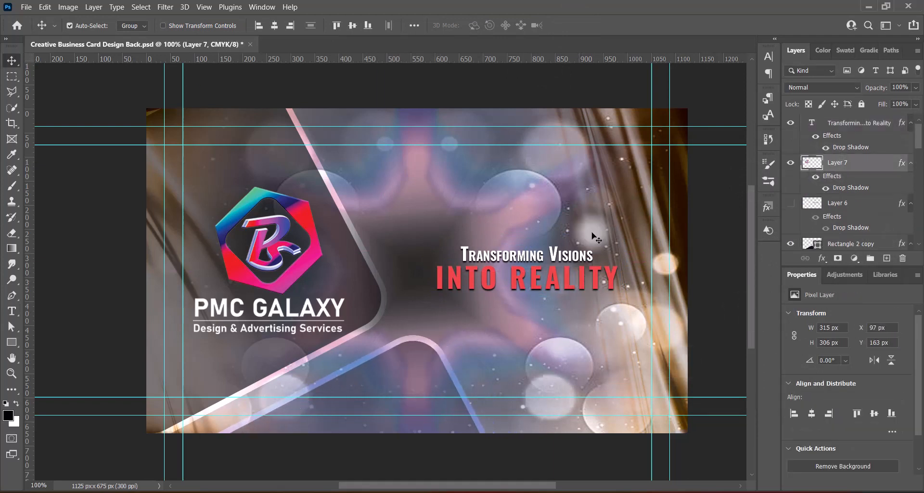
# - Draw a black rectangle about 401 × 108 px behind the tagline, on a new layer directly above the background copy
pyautogui.click(592, 237)
pyautogui.click(553, 221)
pyautogui.click(886, 258)
pyautogui.click(12, 342)
pyautogui.click(58, 342)
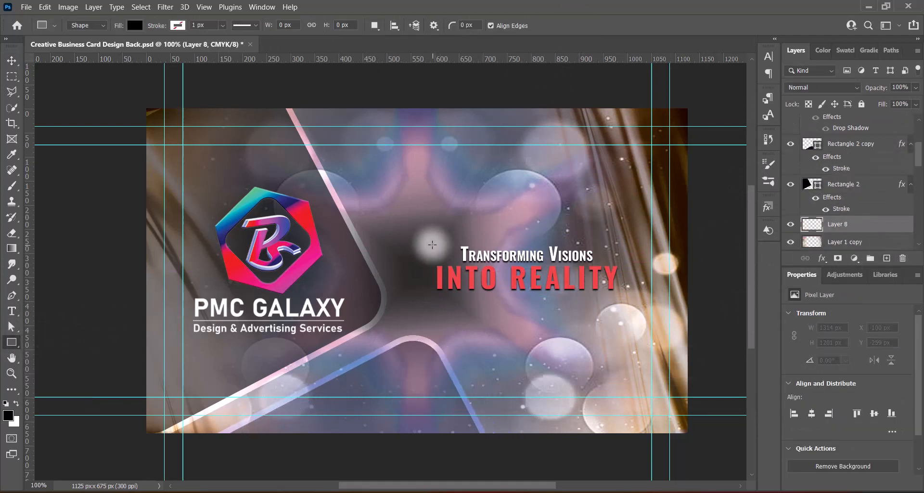
pyautogui.moveTo(432, 245); pyautogui.dragTo(624, 296)
pyautogui.click(11, 63)
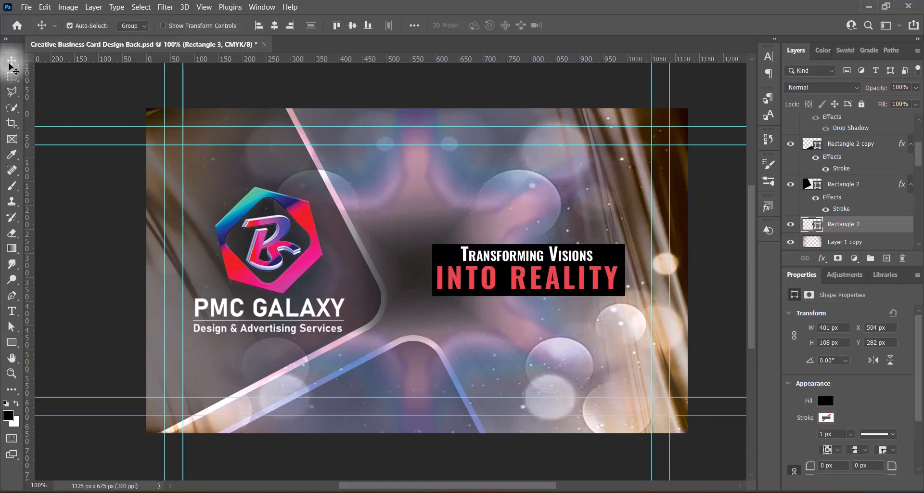
pyautogui.click(809, 230)
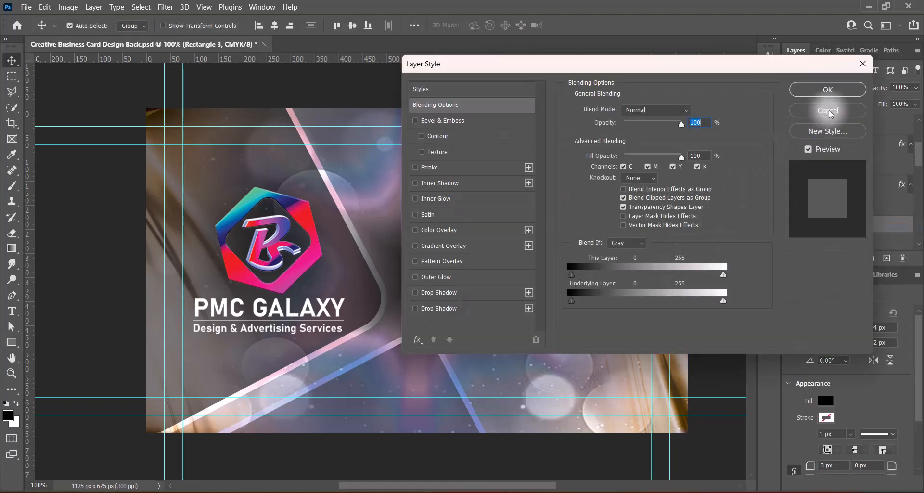
pyautogui.click(827, 110)
# - Convert the black rectangle to a smart object and apply a Motion Blur with angle 0° and distance 2000 pixels
pyautogui.rightClick(871, 221)
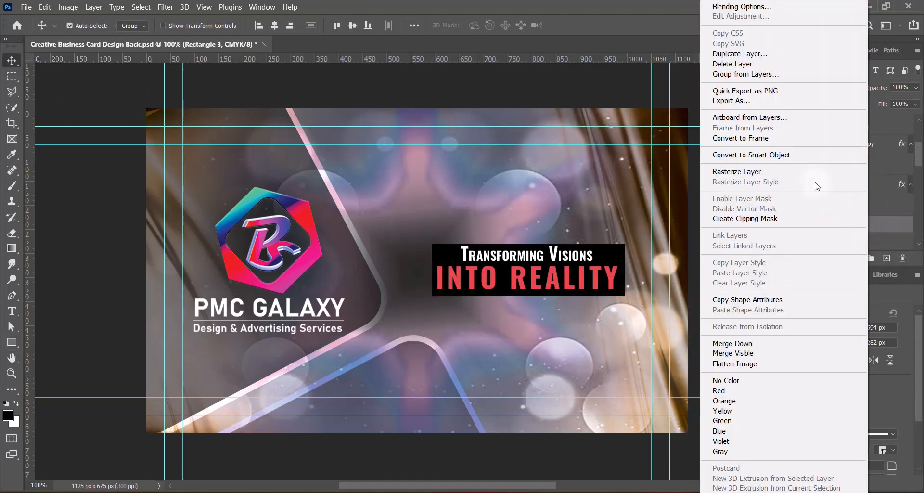
pyautogui.click(777, 156)
pyautogui.click(165, 7)
pyautogui.moveTo(202, 153)
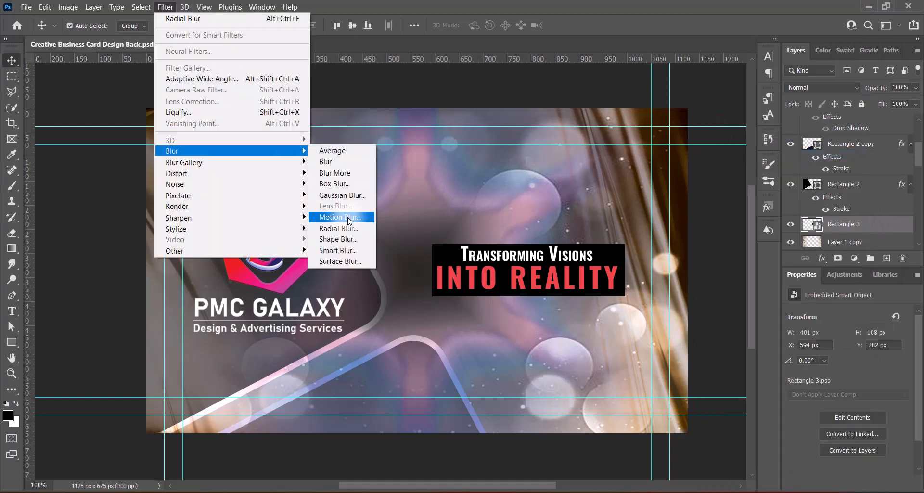
pyautogui.click(347, 217)
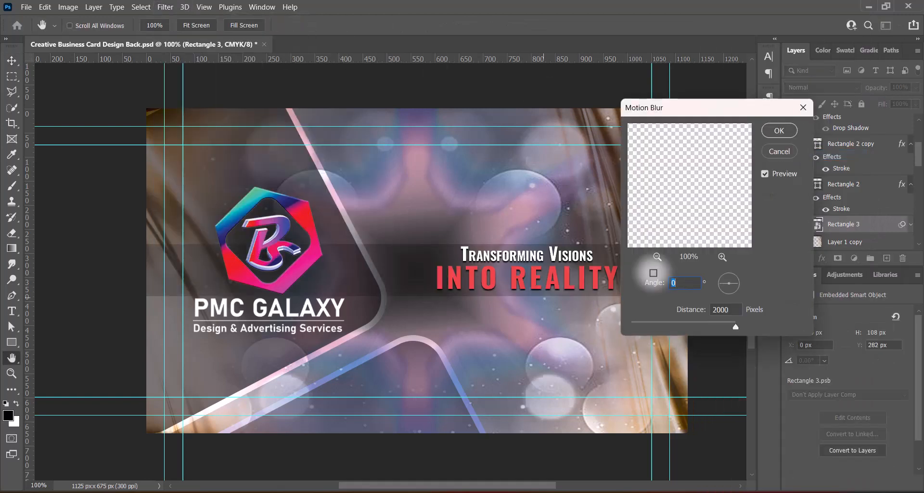
pyautogui.click(779, 131)
# - Rasterize the blurred band and erase its left part behind the PMC GALAXY logo with a large soft eraser
pyautogui.rightClick(876, 222)
pyautogui.click(834, 224)
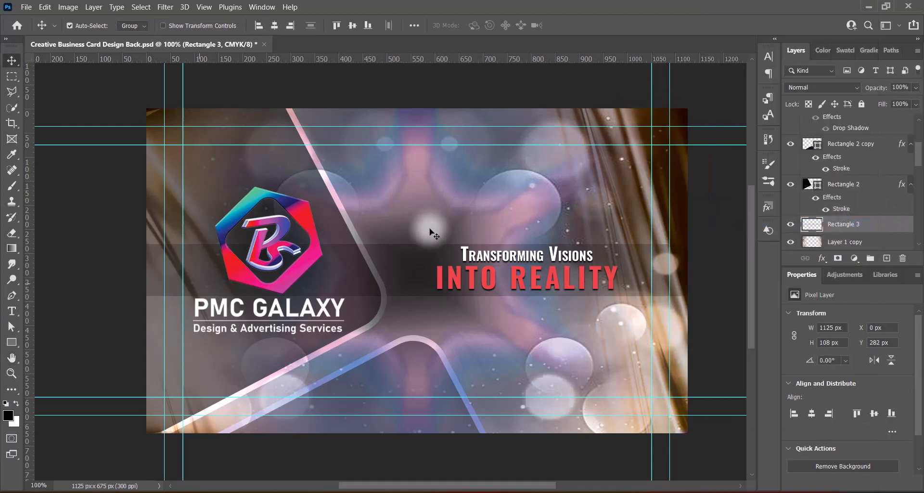
pyautogui.click(14, 232)
pyautogui.click(105, 257)
pyautogui.click(199, 267)
pyautogui.click(218, 275)
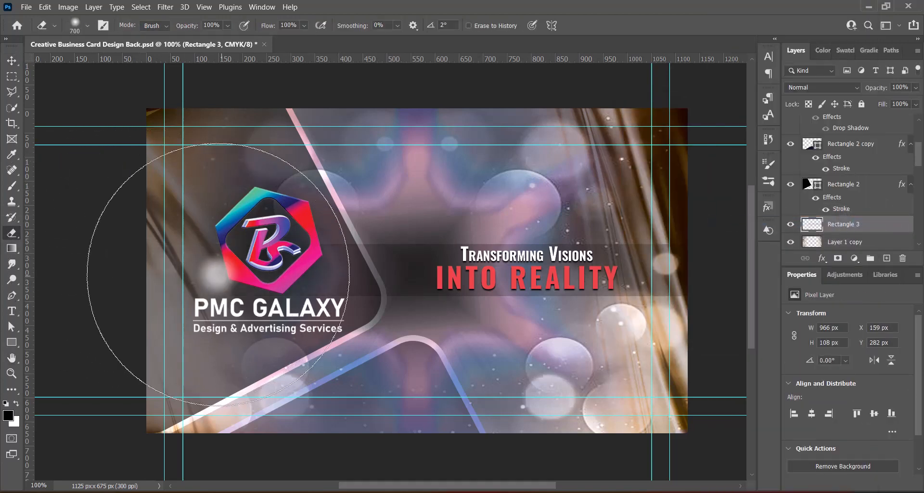
pyautogui.press('[')
pyautogui.press('[')
pyautogui.press('[')
pyautogui.press('[')
pyautogui.press('[')
pyautogui.click(270, 265)
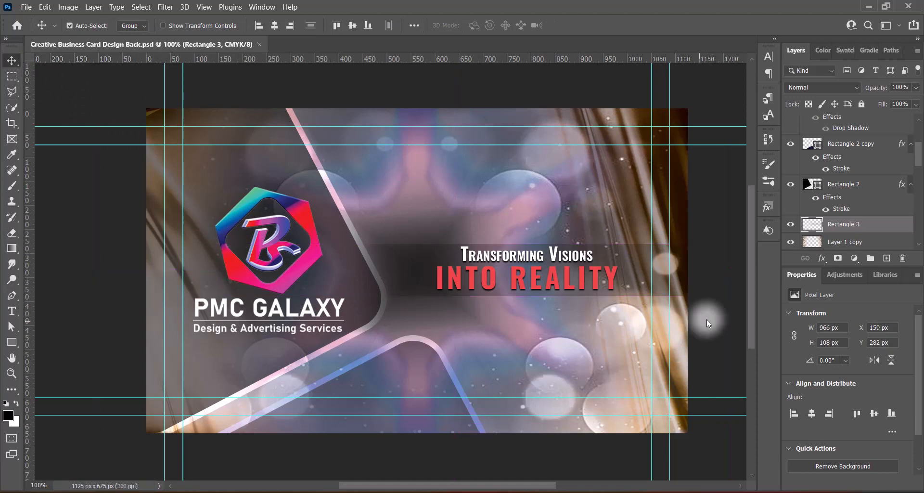
# - Open Creative Business Card Design Front.psd and place it ahead of the back design in the document order
pyautogui.click(25, 6)
pyautogui.moveTo(58, 124)
pyautogui.click(207, 121)
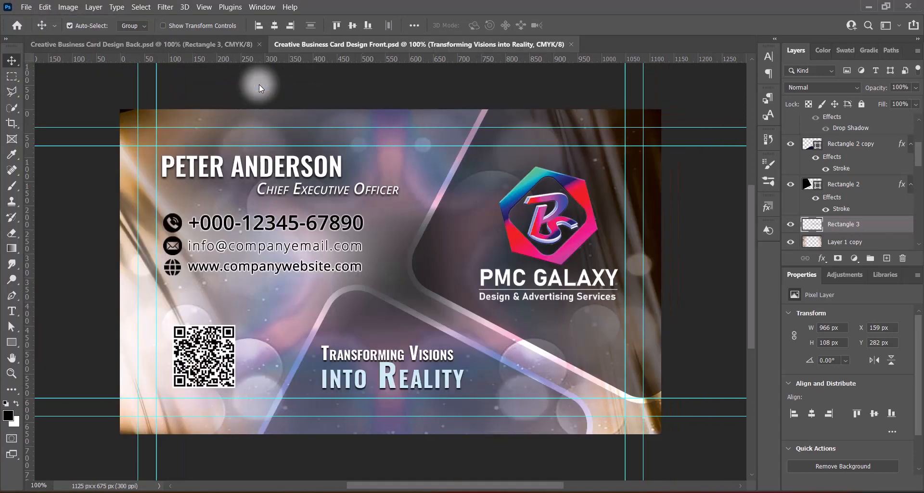
pyautogui.moveTo(402, 44); pyautogui.dragTo(172, 43)
# - Compare the finished front and back card designs by viewing the two documents alternately at the same zoom and position
pyautogui.click(415, 43)
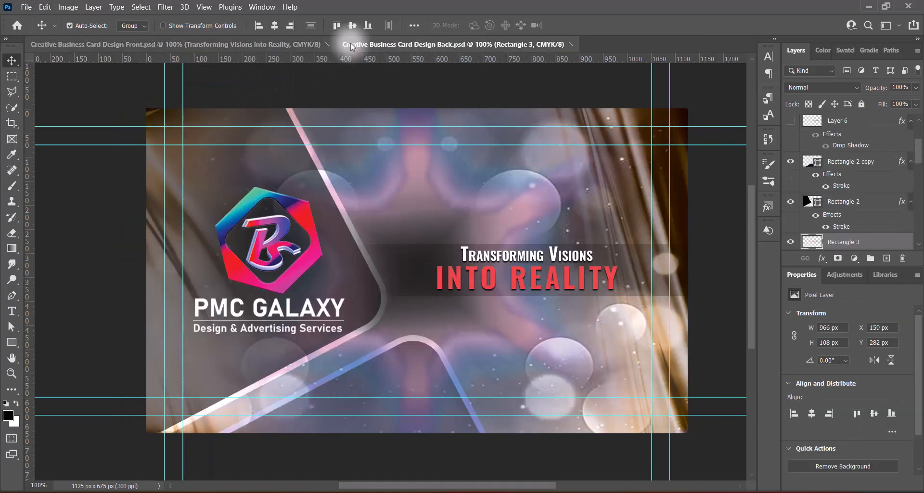
pyautogui.click(244, 44)
pyautogui.scroll(-2, 394, 257)
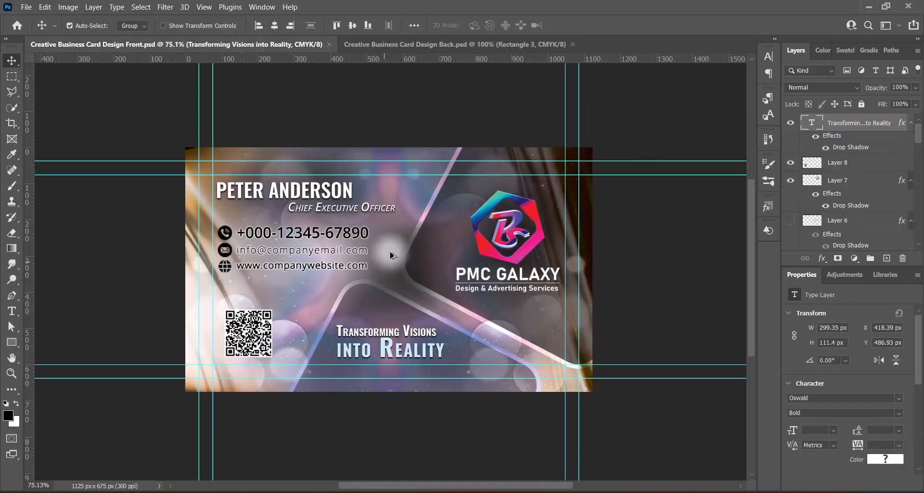
pyautogui.scroll(1, 393, 258)
pyautogui.click(447, 44)
pyautogui.scroll(-2, 423, 247)
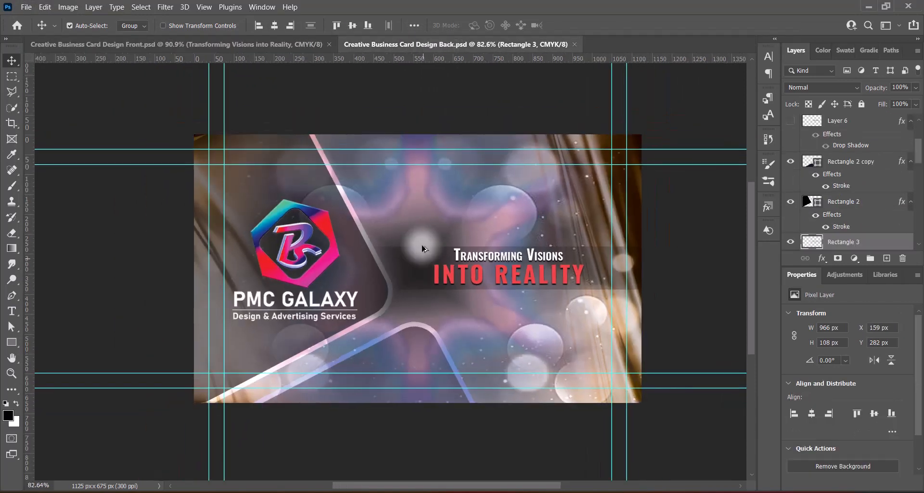
pyautogui.scroll(-1, 539, 257)
pyautogui.scroll(1, 515, 315)
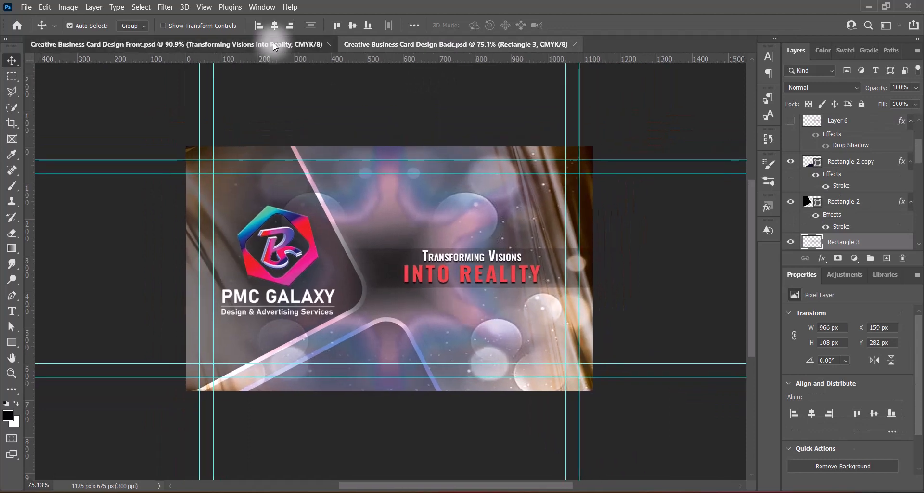
pyautogui.click(272, 44)
pyautogui.moveTo(440, 258); pyautogui.dragTo(442, 249)
pyautogui.click(486, 44)
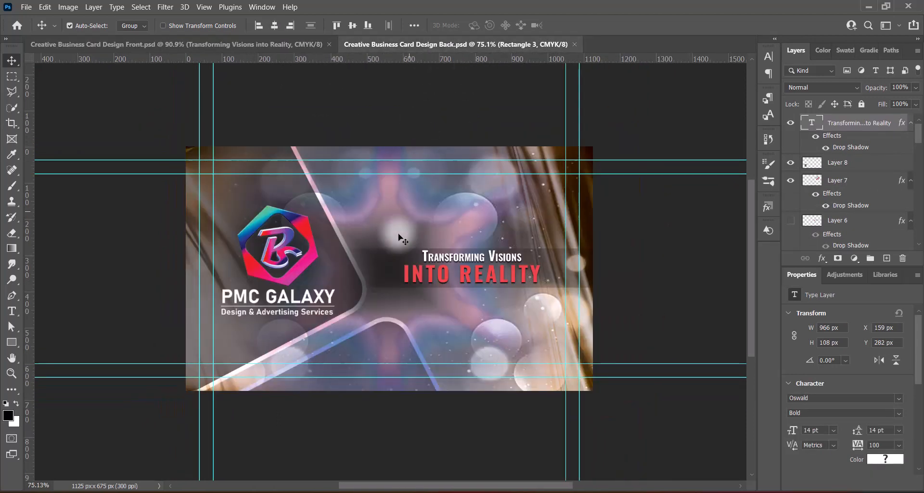
pyautogui.scroll(2, 400, 237)
pyautogui.click(260, 45)
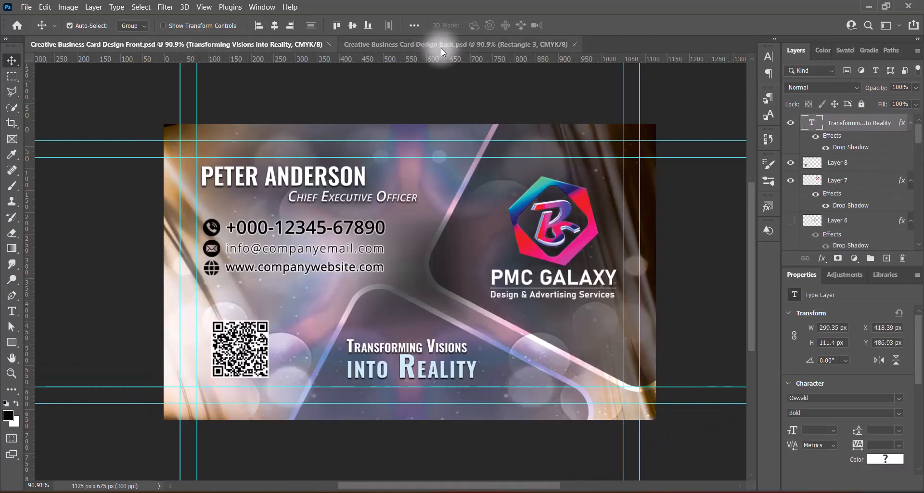
pyautogui.click(441, 44)
pyautogui.click(241, 43)
pyautogui.click(407, 45)
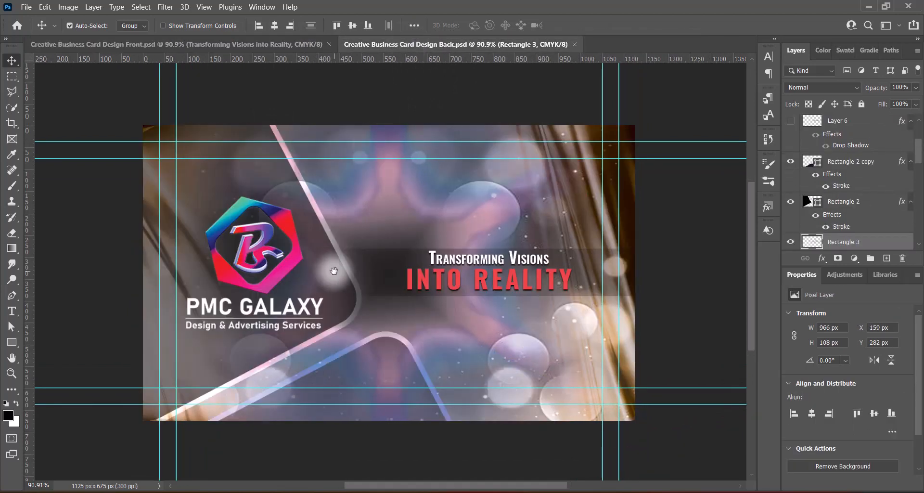
pyautogui.moveTo(334, 270); pyautogui.dragTo(353, 267)
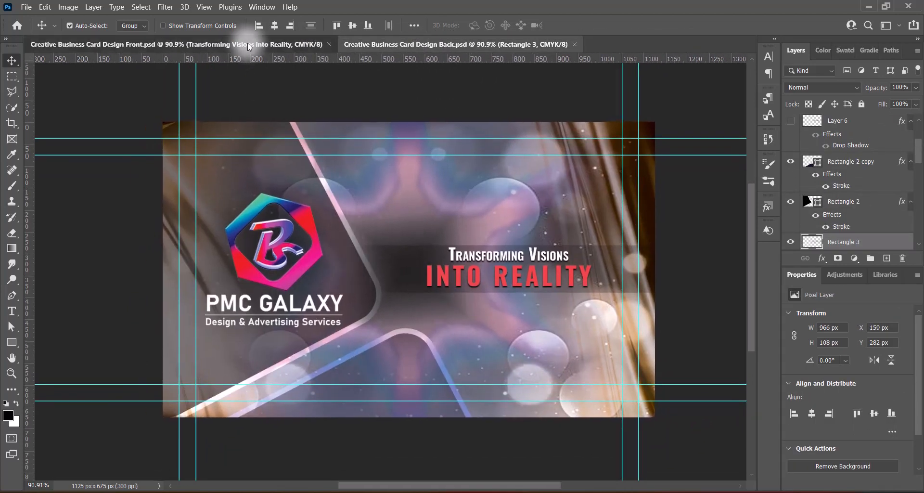
pyautogui.click(249, 44)
pyautogui.click(452, 44)
pyautogui.click(244, 44)
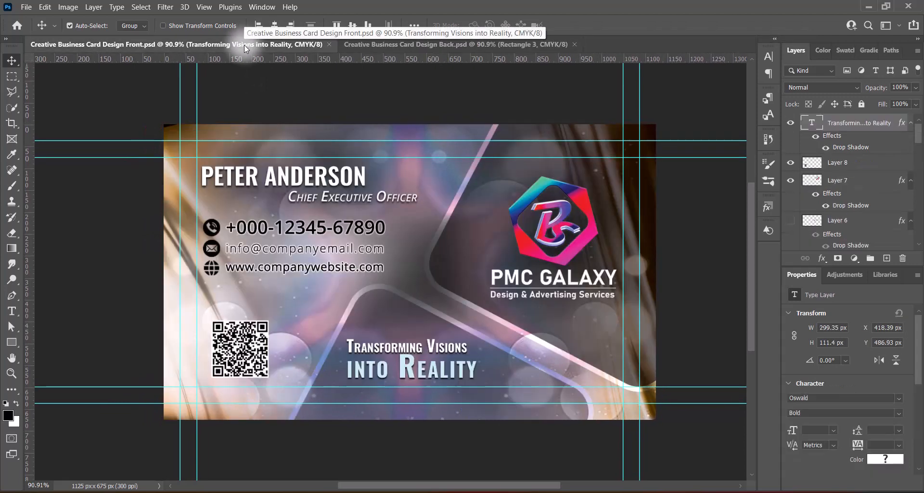
pyautogui.click(483, 43)
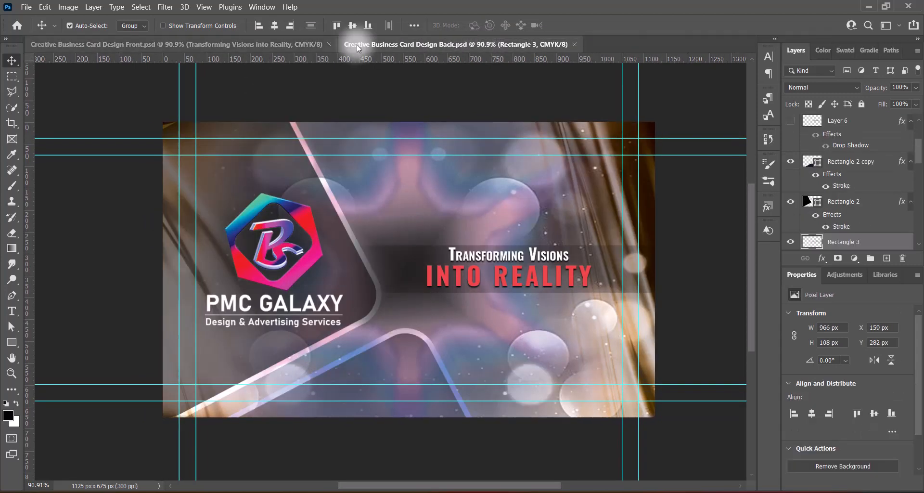
pyautogui.click(212, 44)
pyautogui.click(359, 43)
pyautogui.click(312, 44)
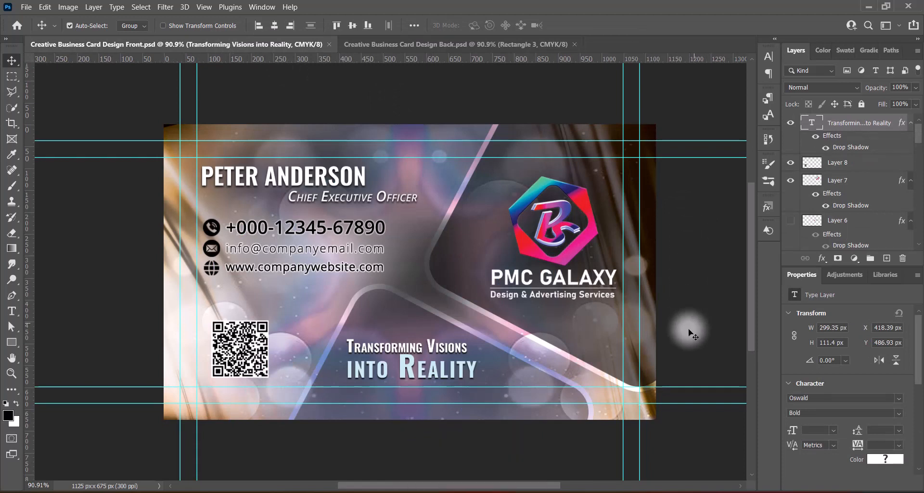
pyautogui.click(469, 44)
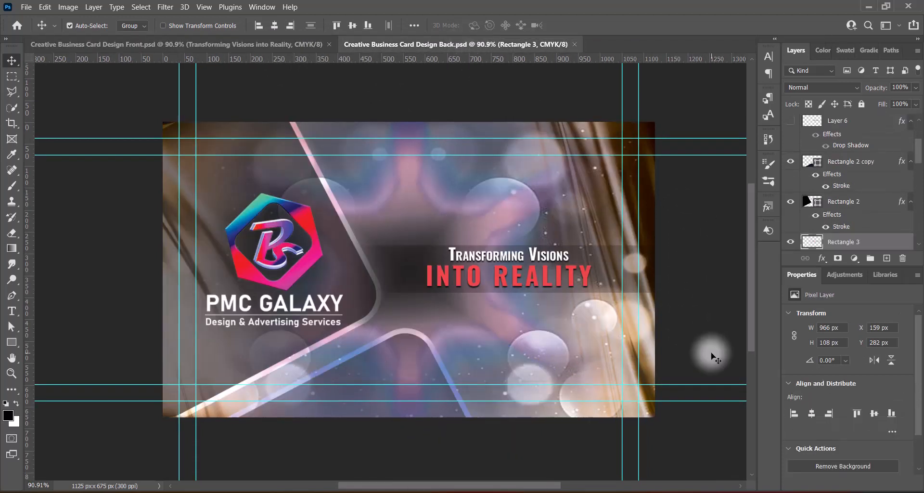